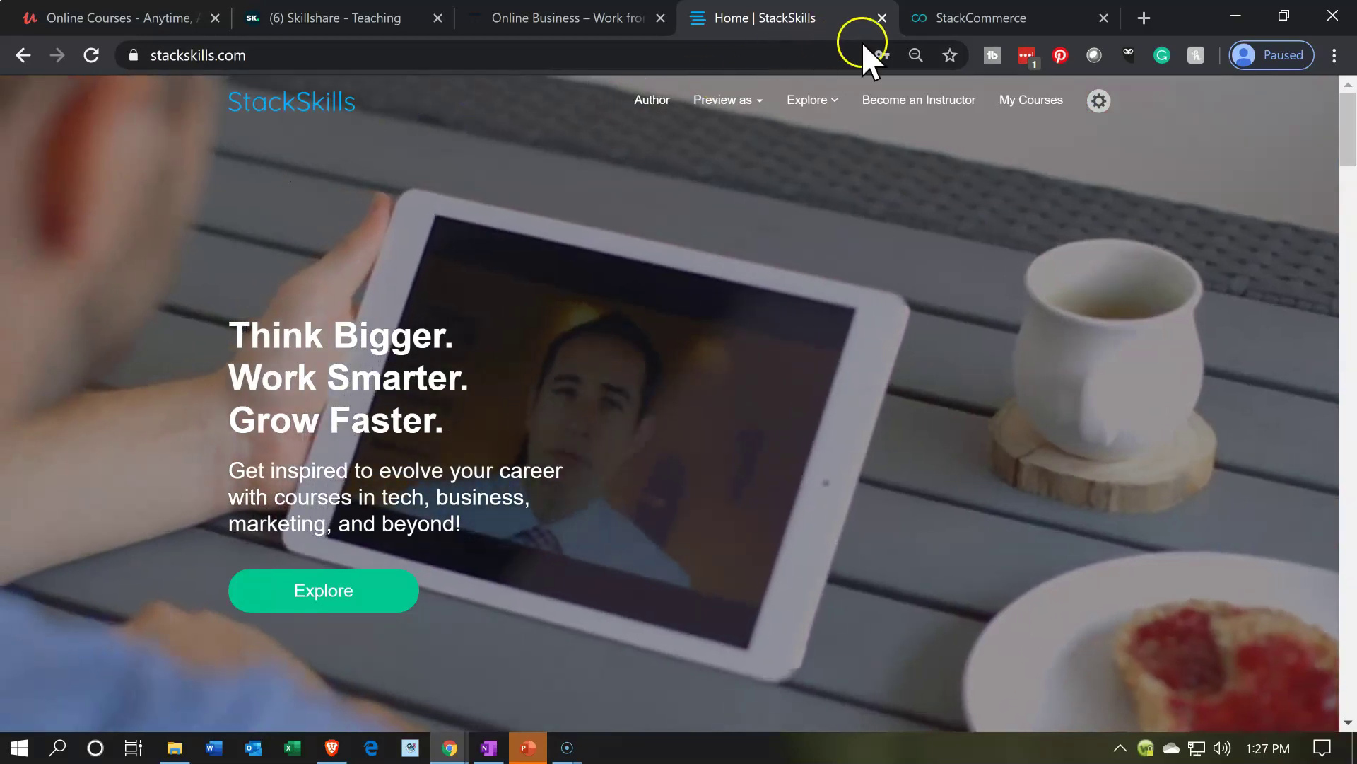
Step: Look over the StackCommerce and Teachable home pages
left_click(965, 19)
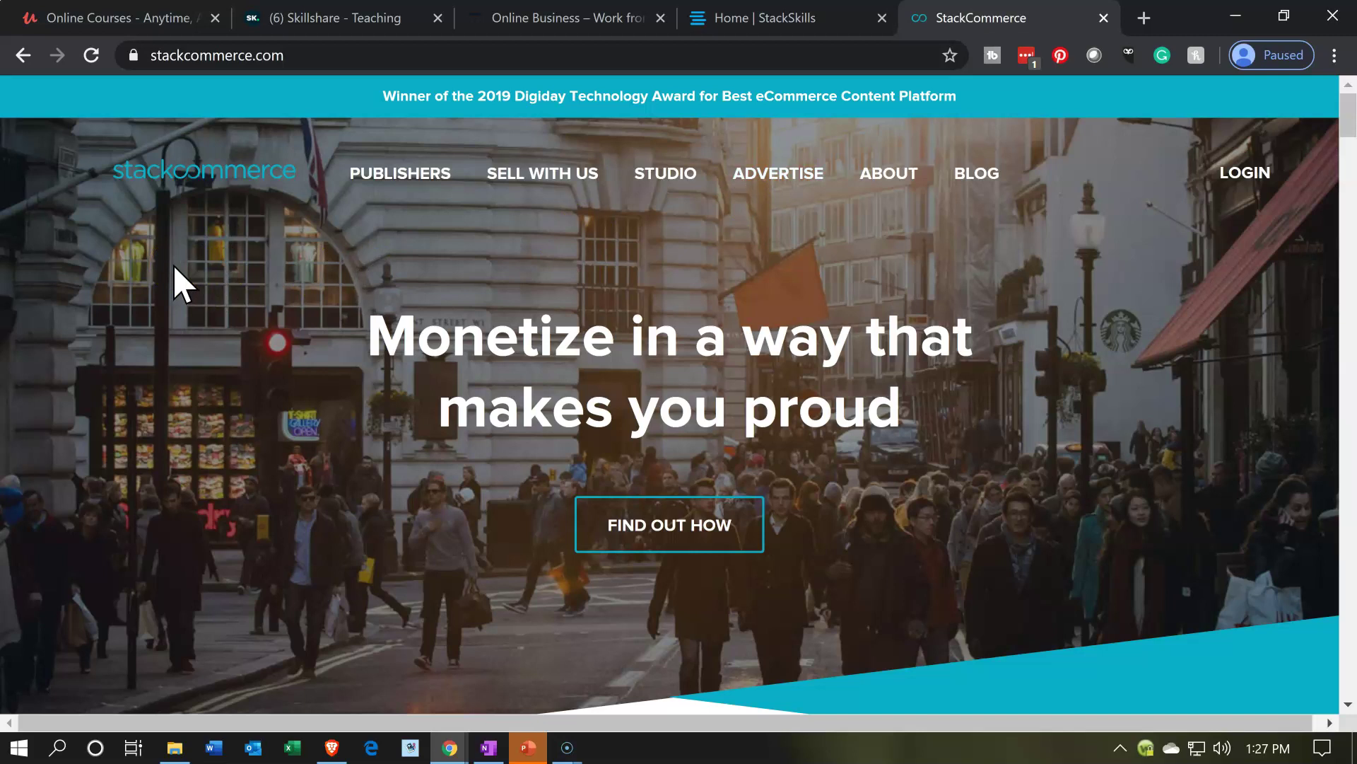
left_click(208, 167)
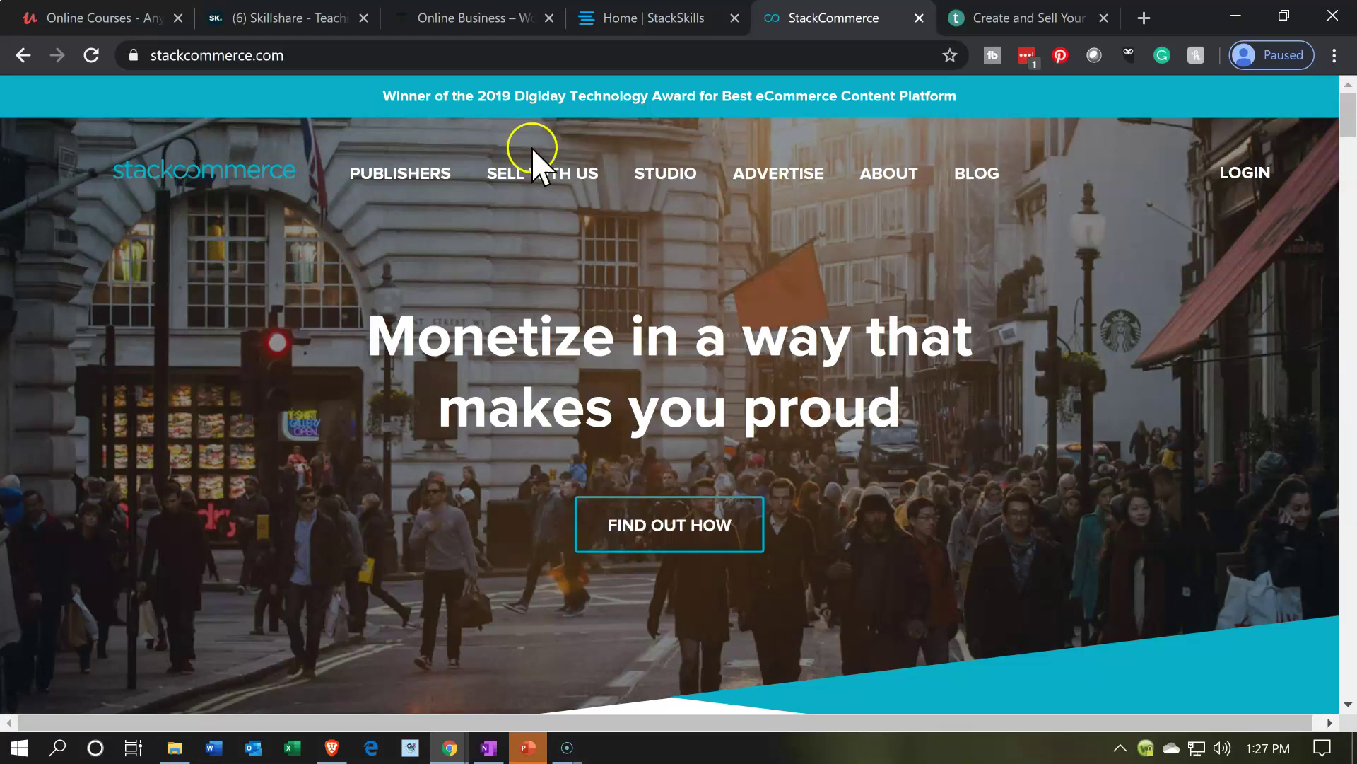
left_click(975, 28)
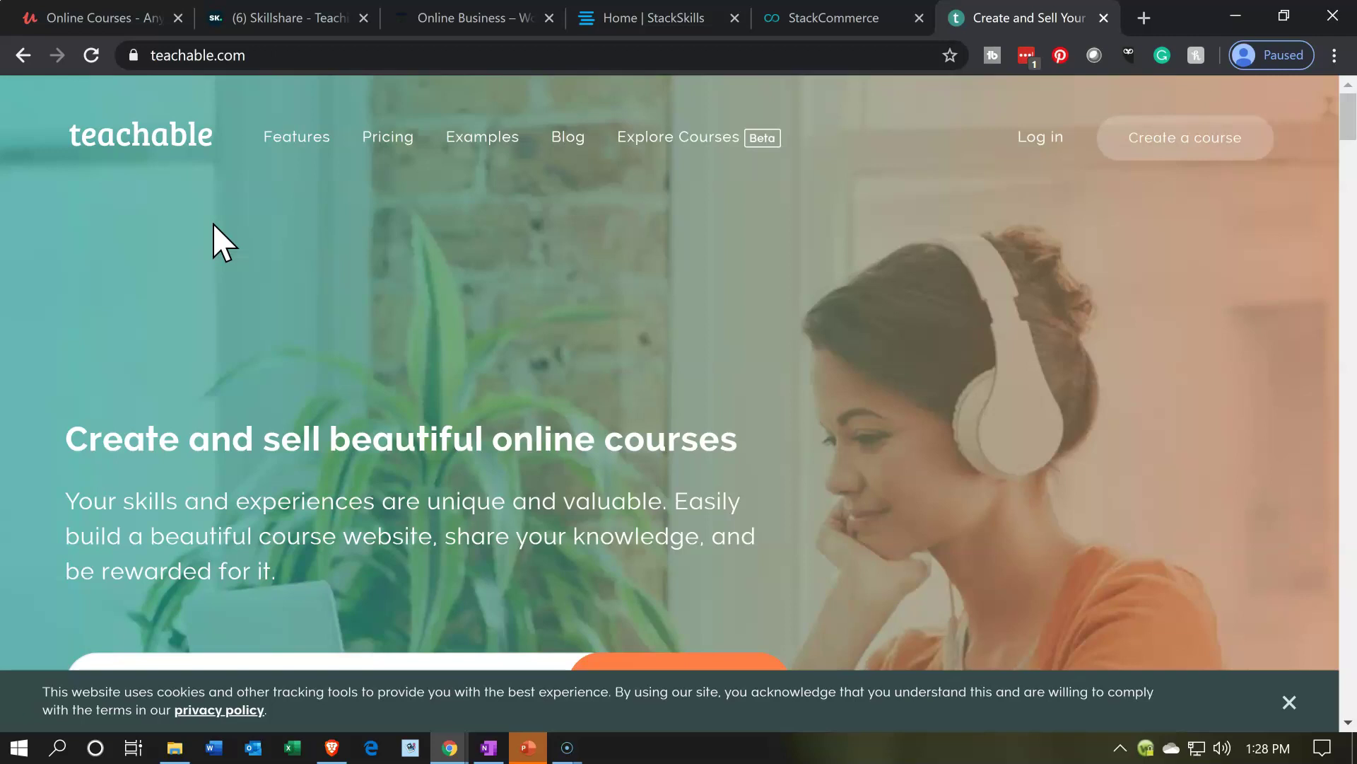
Step: Open the StackSkills author admin area and display its course list
left_click(682, 19)
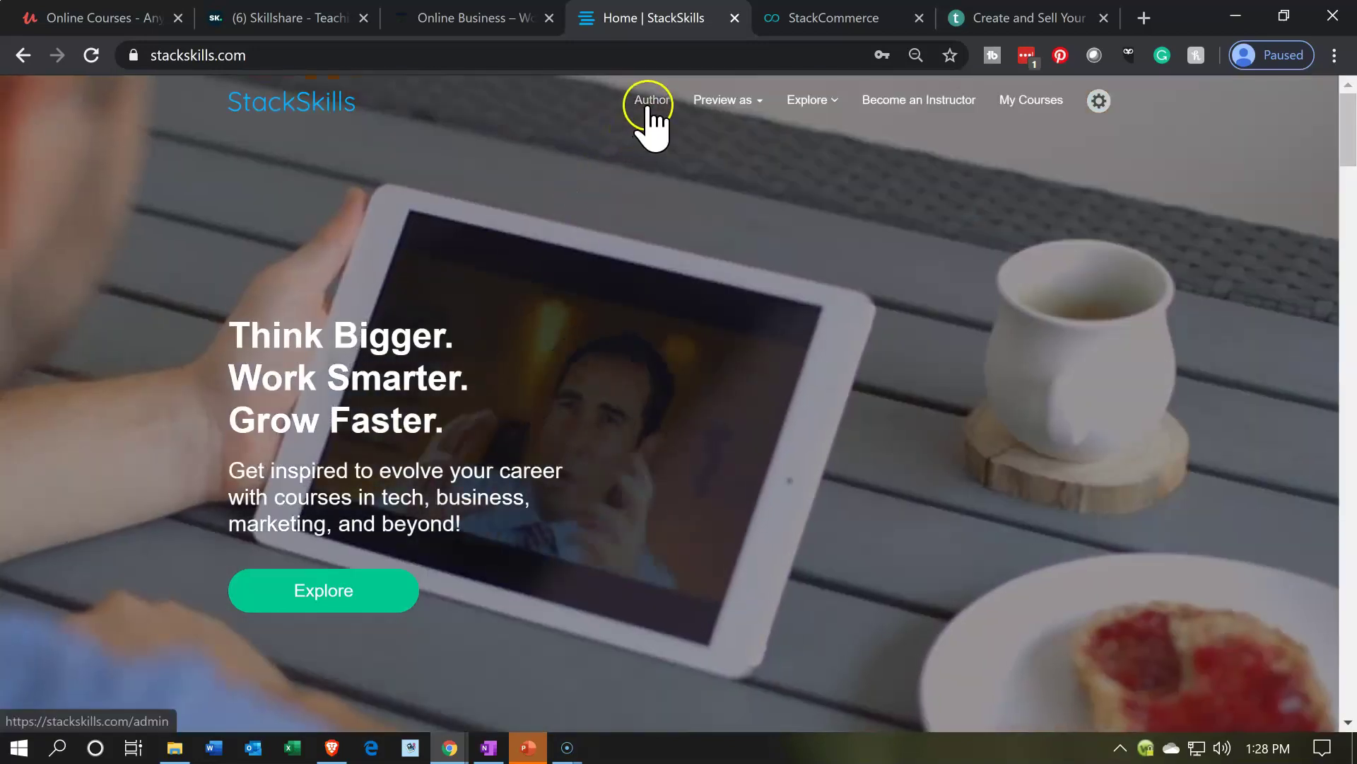
left_click(648, 104)
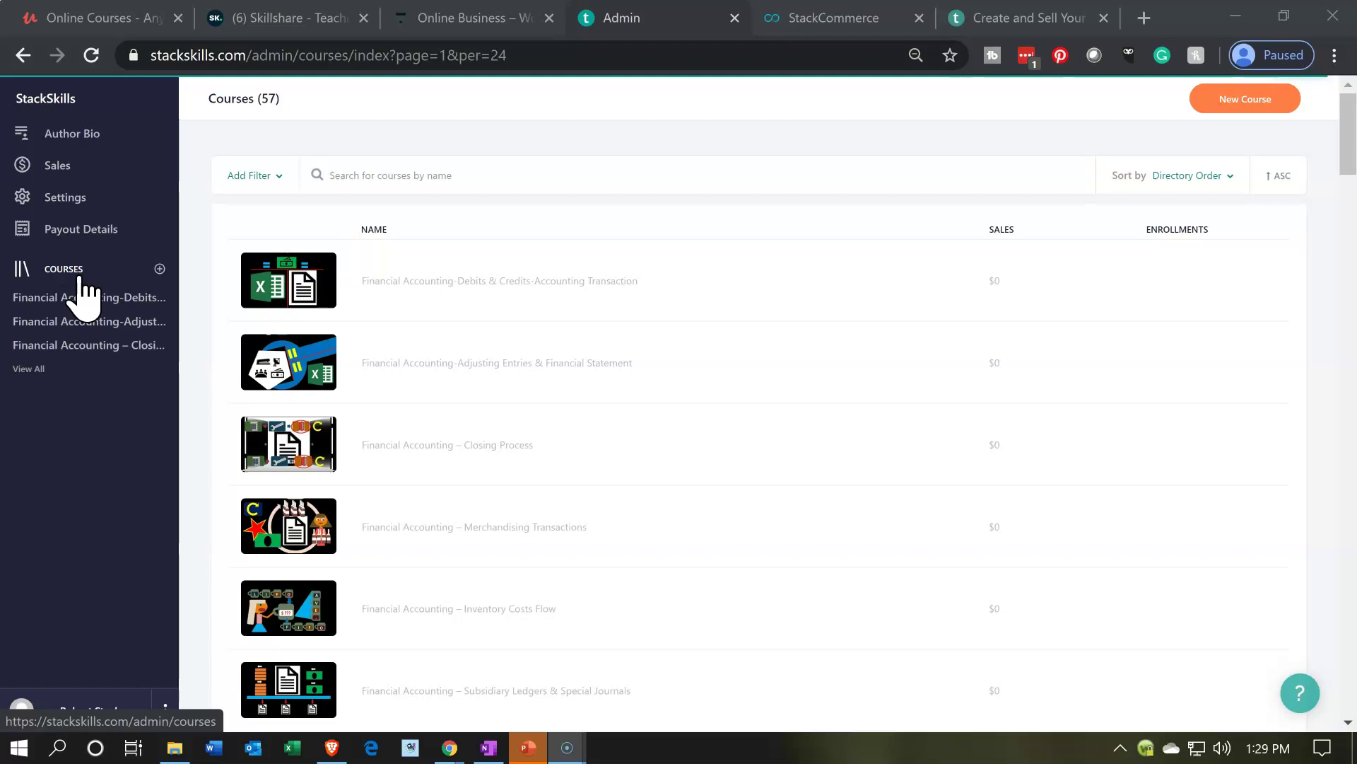
left_click(1234, 111)
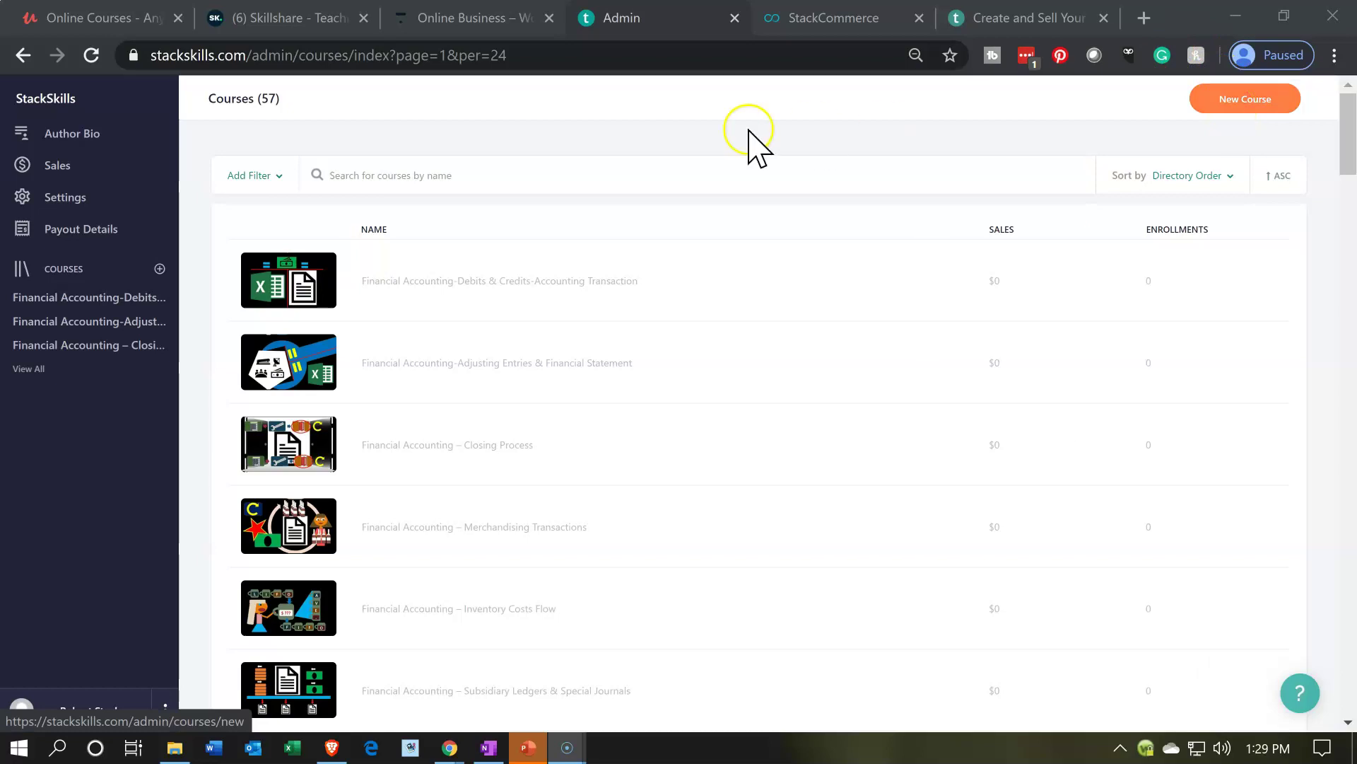
Step: Review the existing course pages on Udemy, Skillshare and Thinkific
left_click(83, 17)
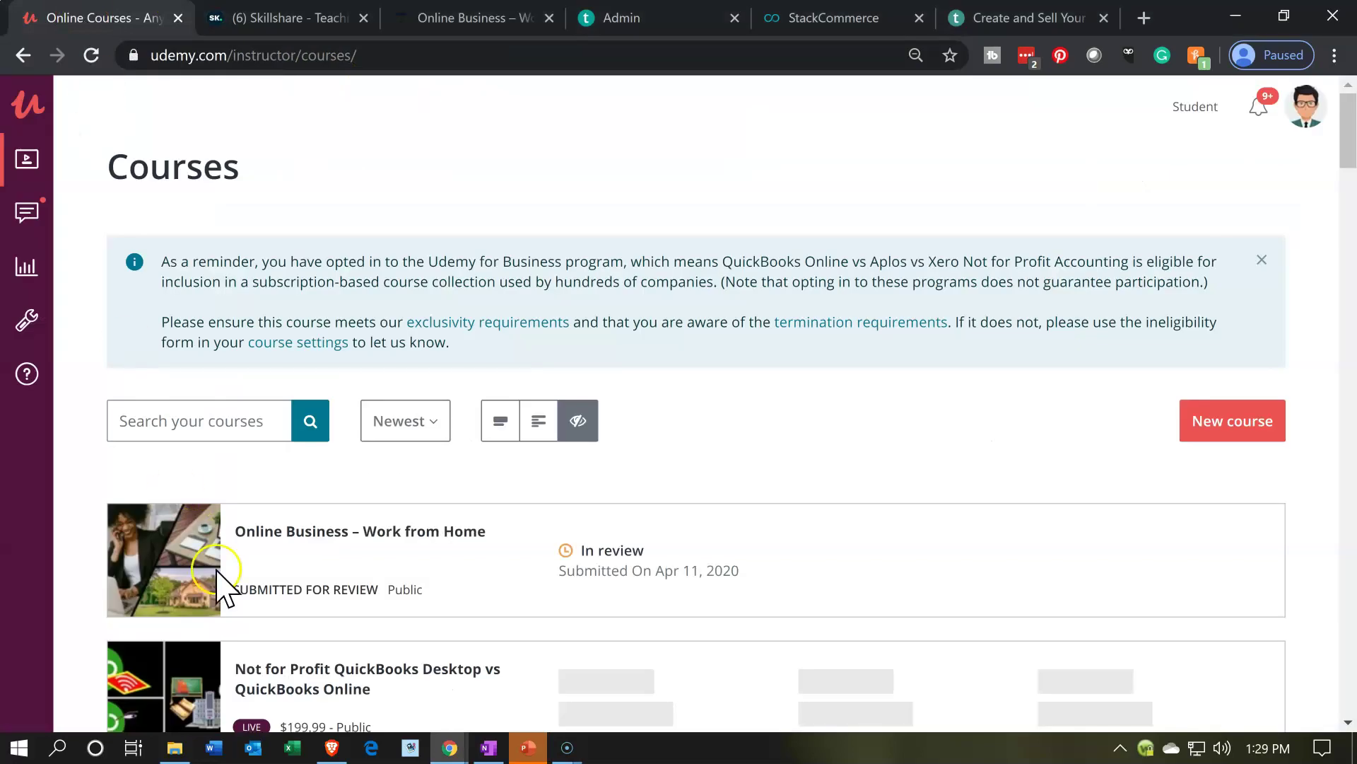
left_click(304, 17)
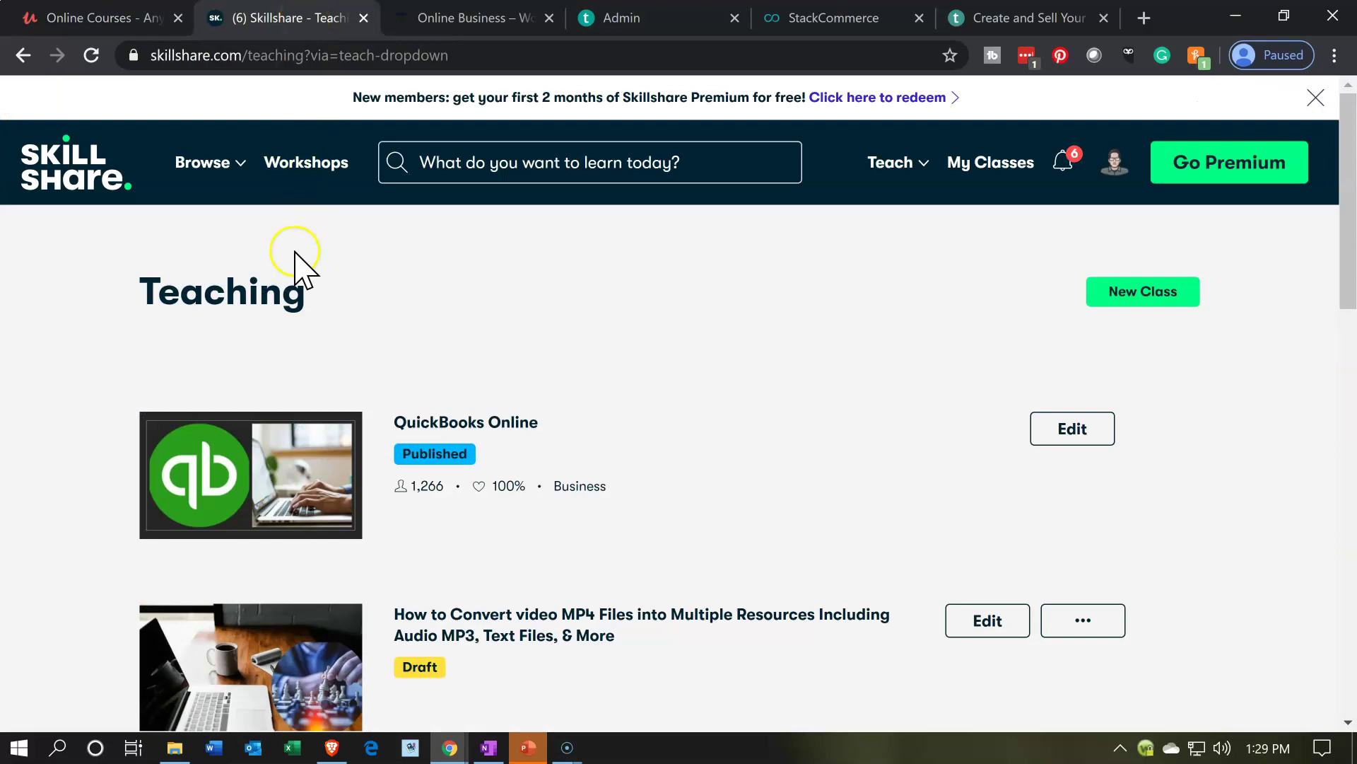
scroll(509, 378, "down", 5)
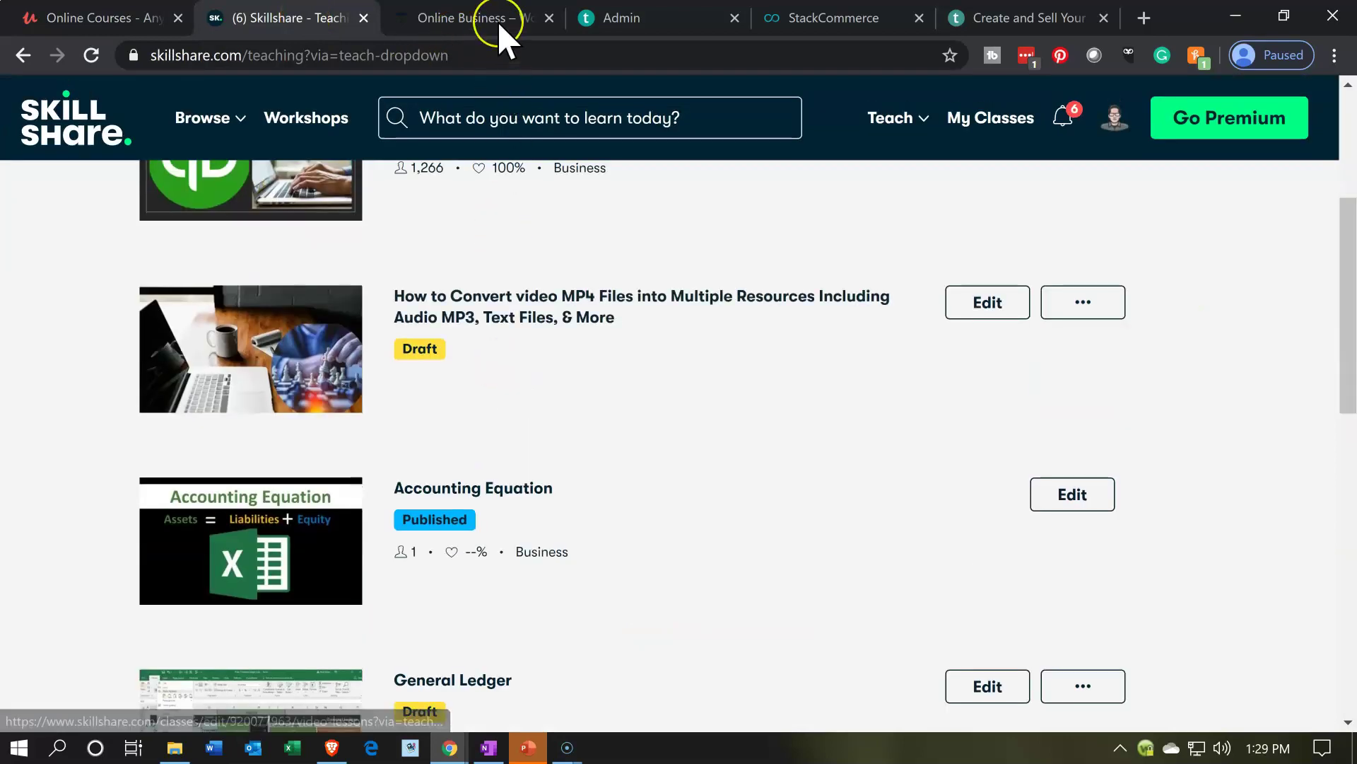
left_click(497, 20)
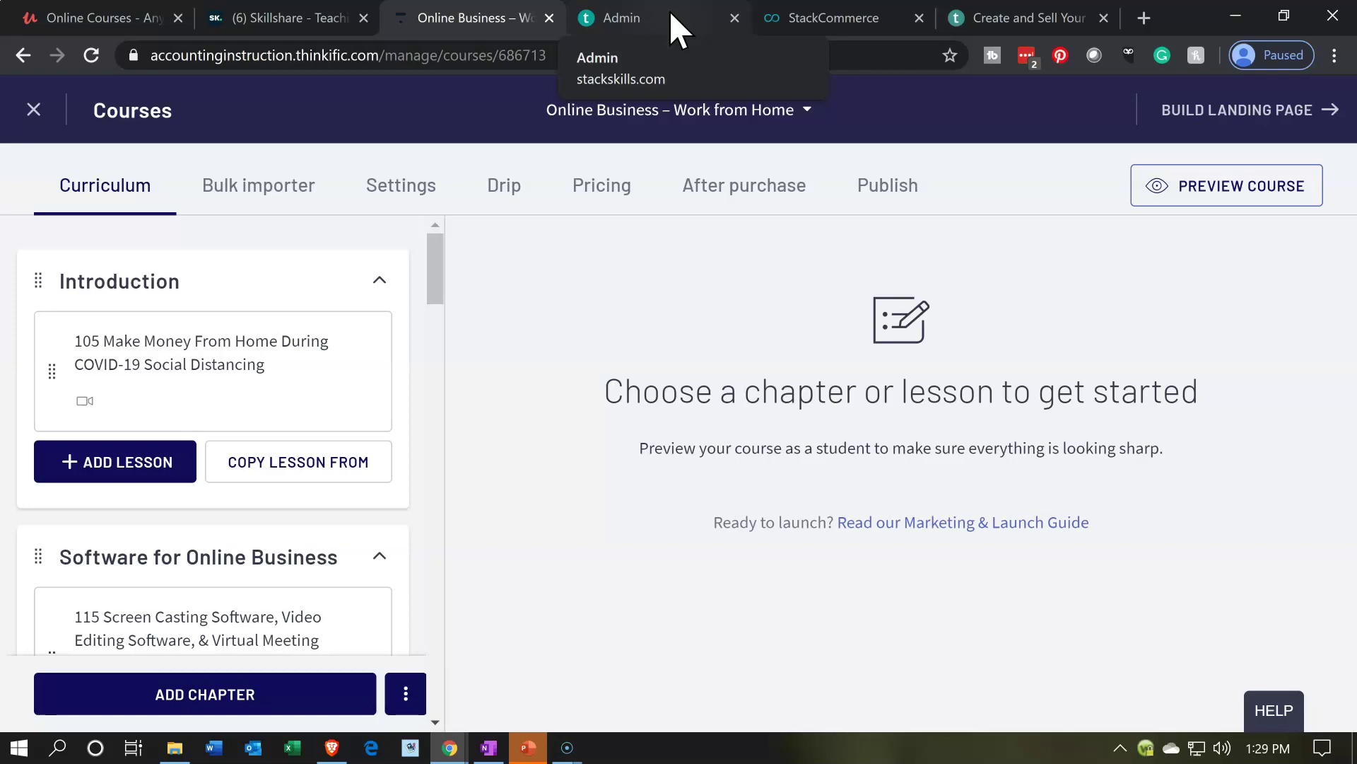
Step: Open the Online Business – Work from Home course on Udemy and copy the course title from its landing page settings
left_click(126, 26)
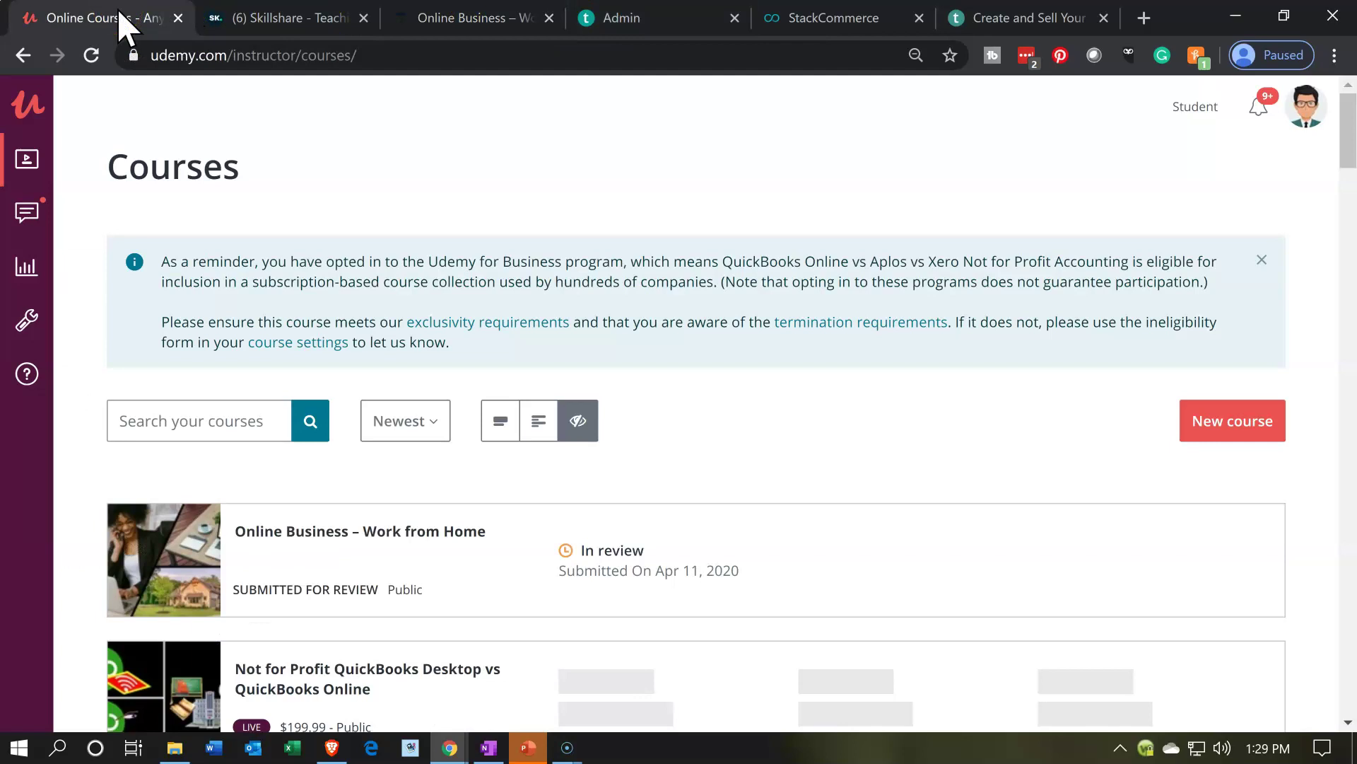
mouse_move(303, 552)
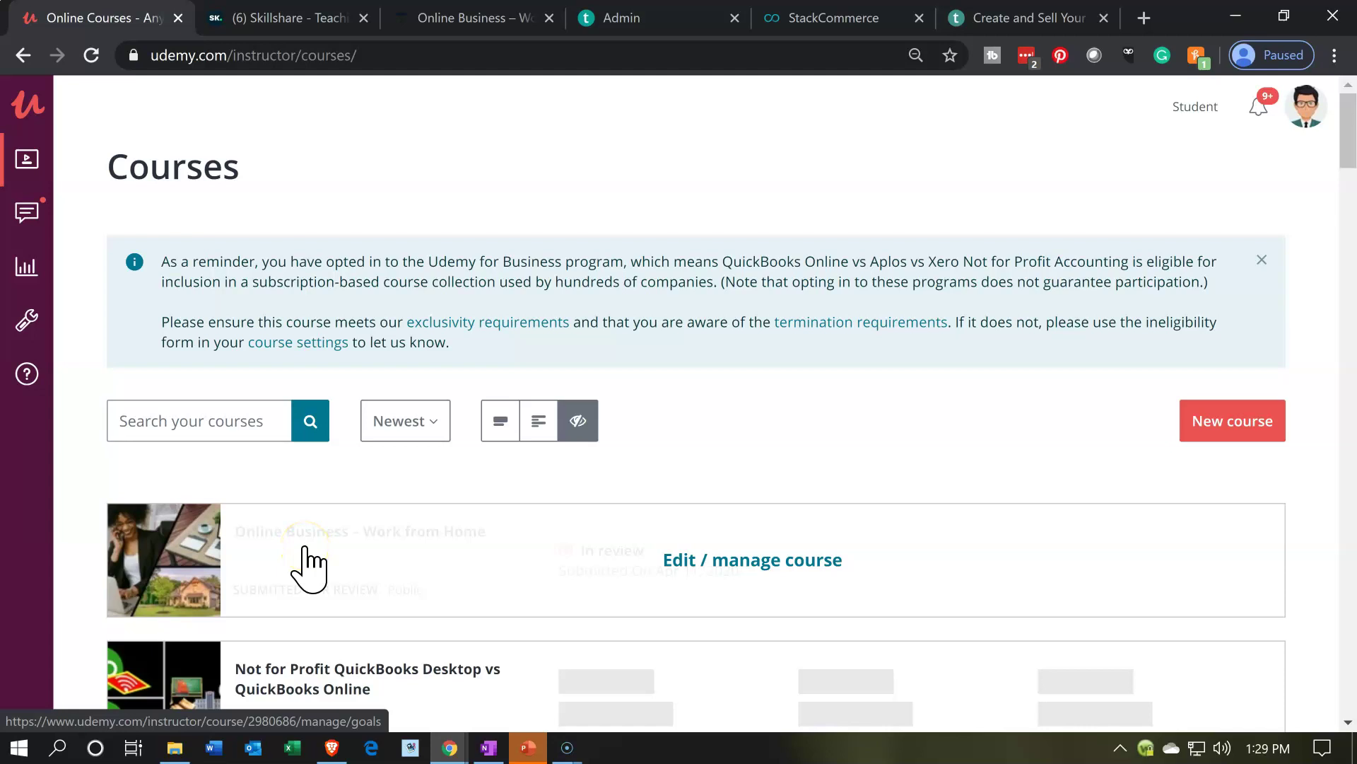
left_click(306, 548)
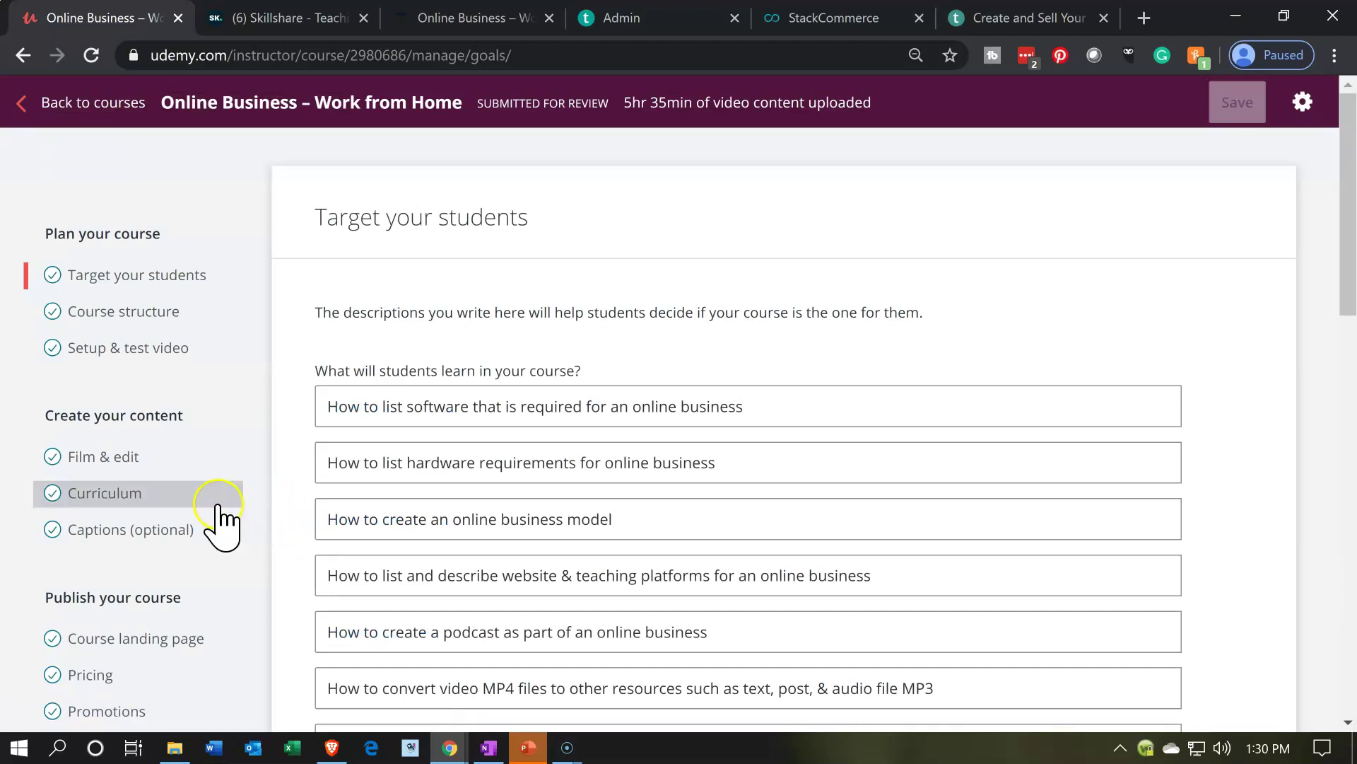
left_click(157, 657)
left_click_drag(617, 347, 311, 346)
key("ctrl+c")
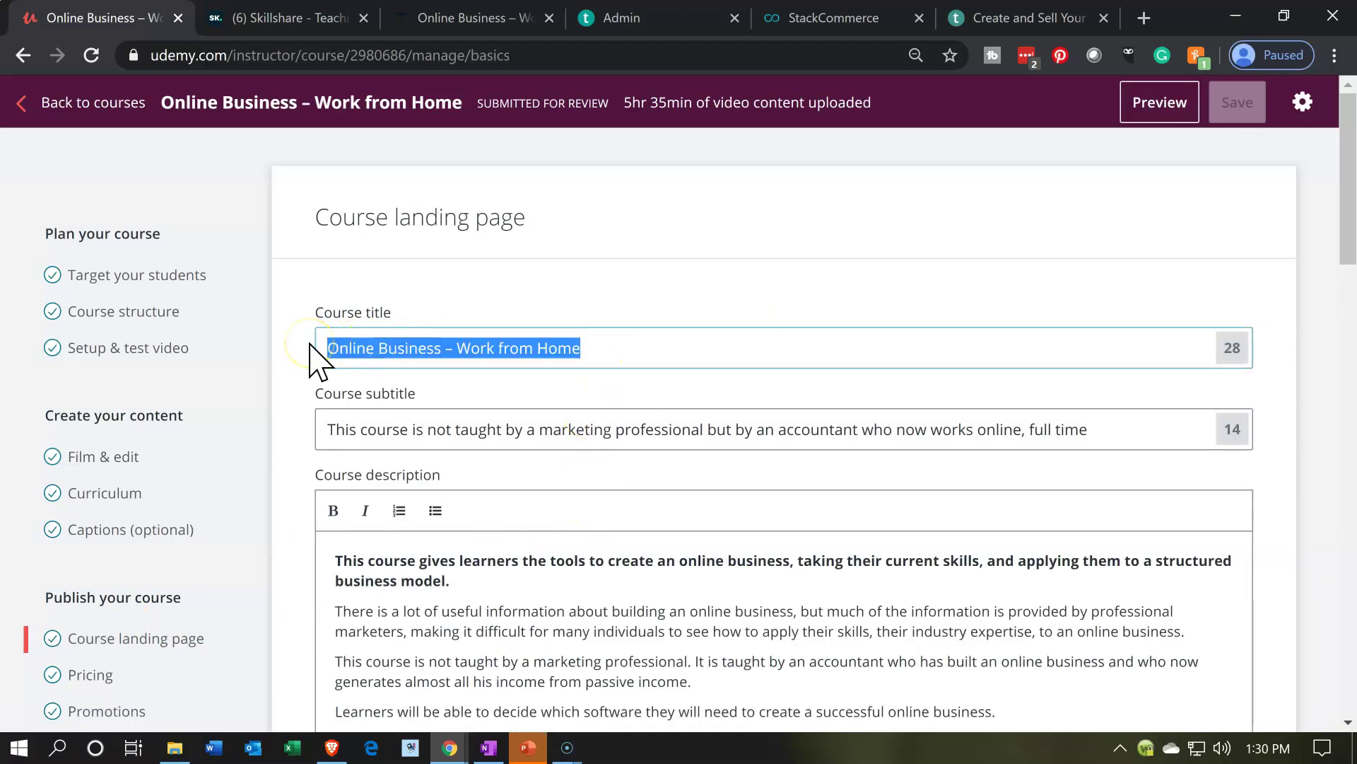
Step: Start a new course in StackSkills and enter "Online Business – Work from Home" as its title
left_click(1001, 21)
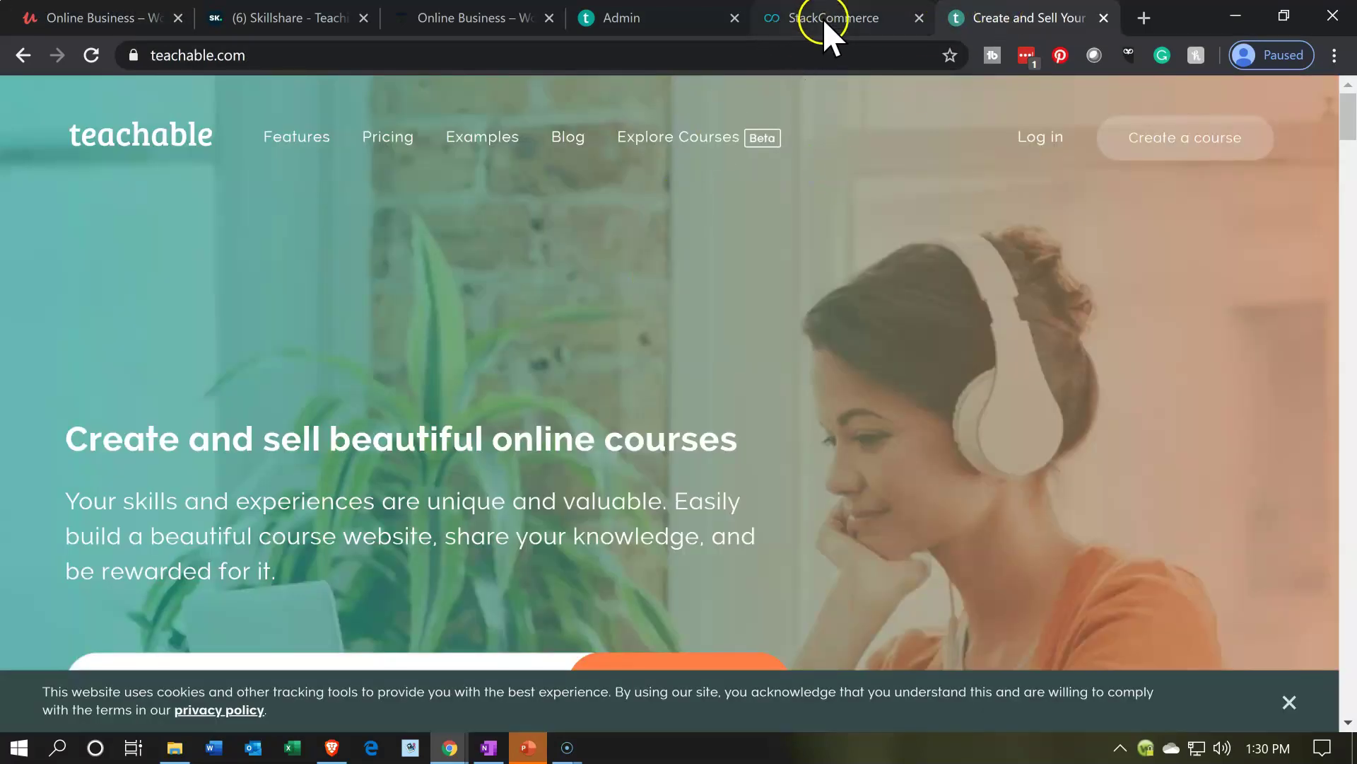
left_click(676, 15)
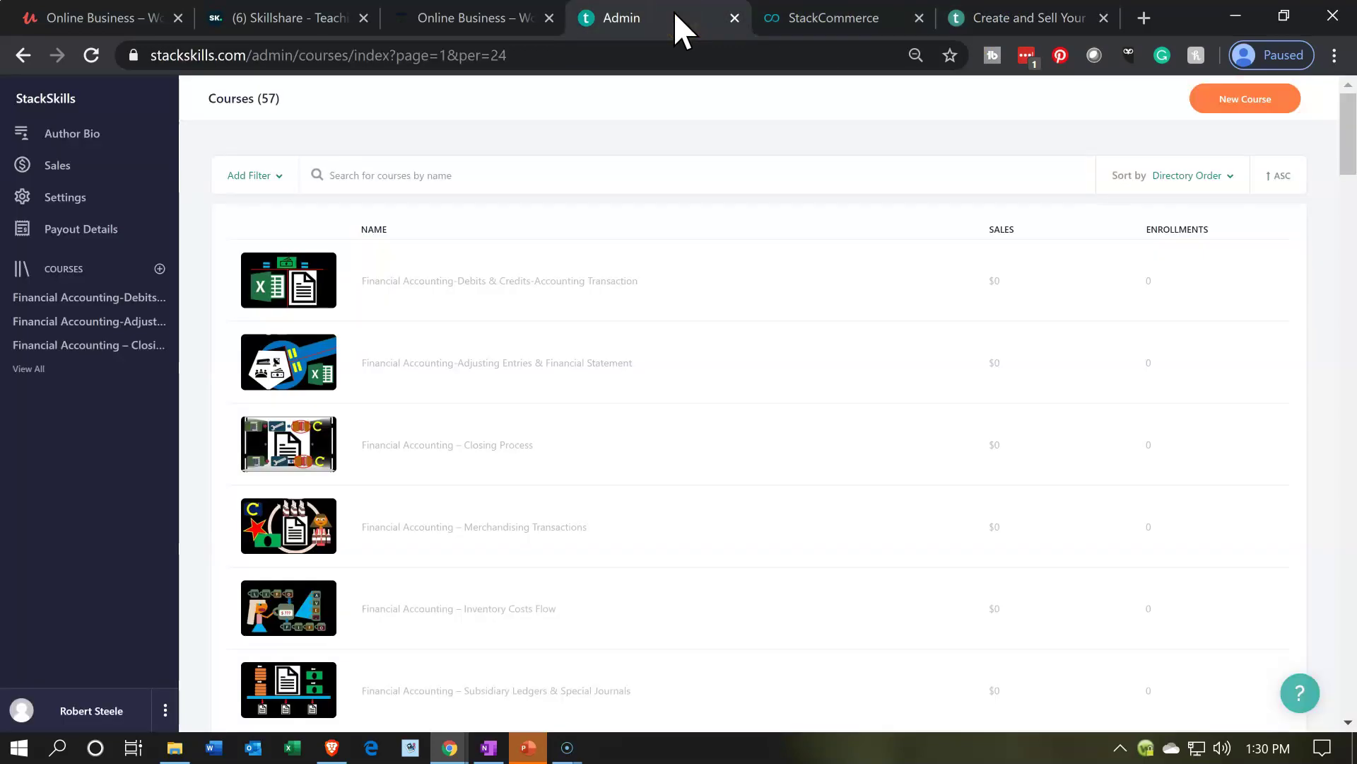
left_click(1223, 105)
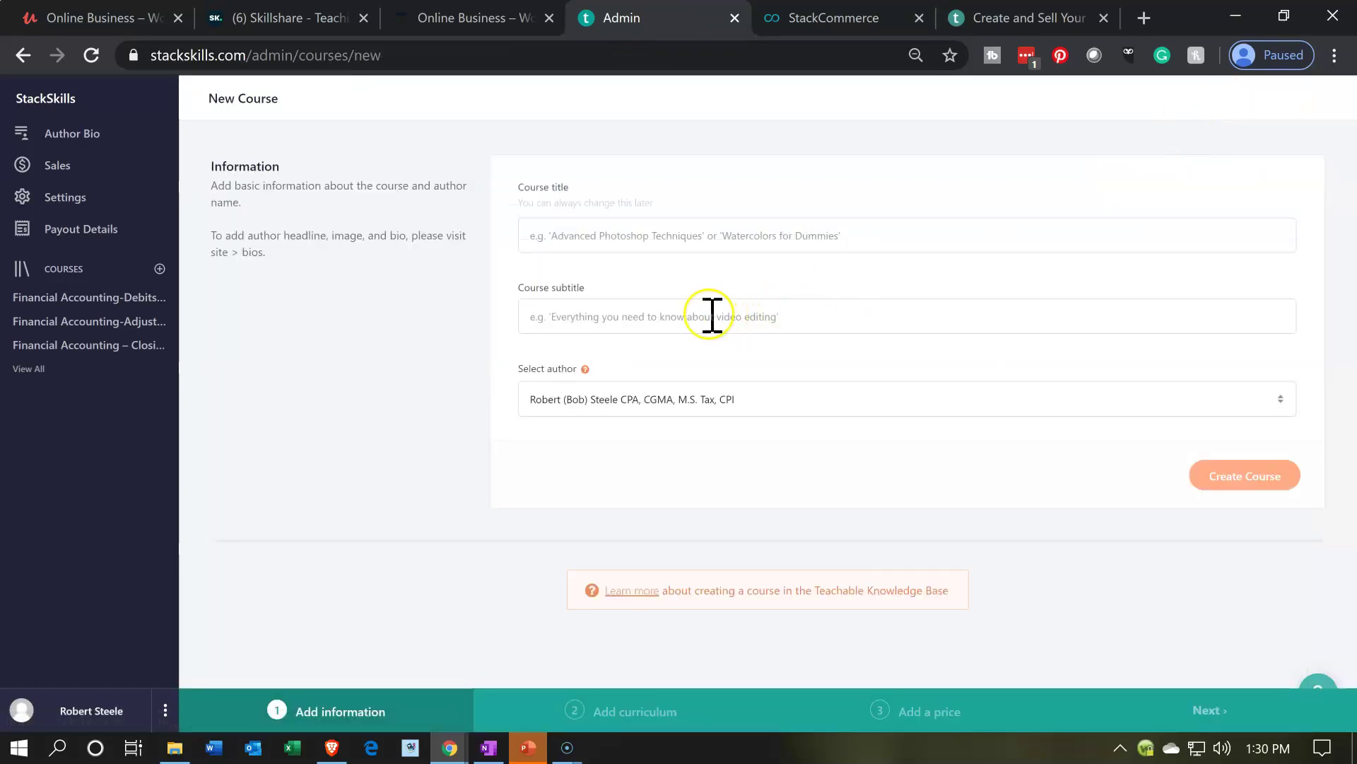
left_click(600, 236)
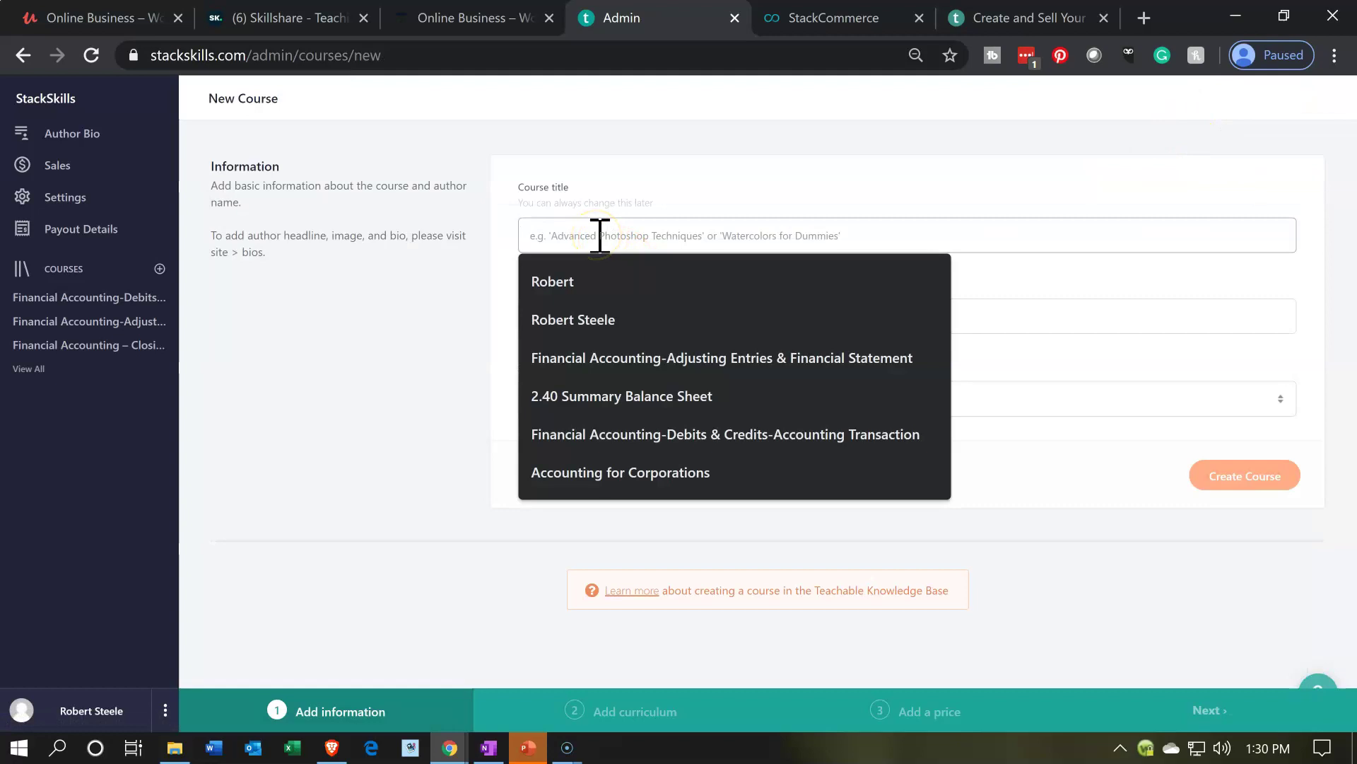
key("ctrl+v")
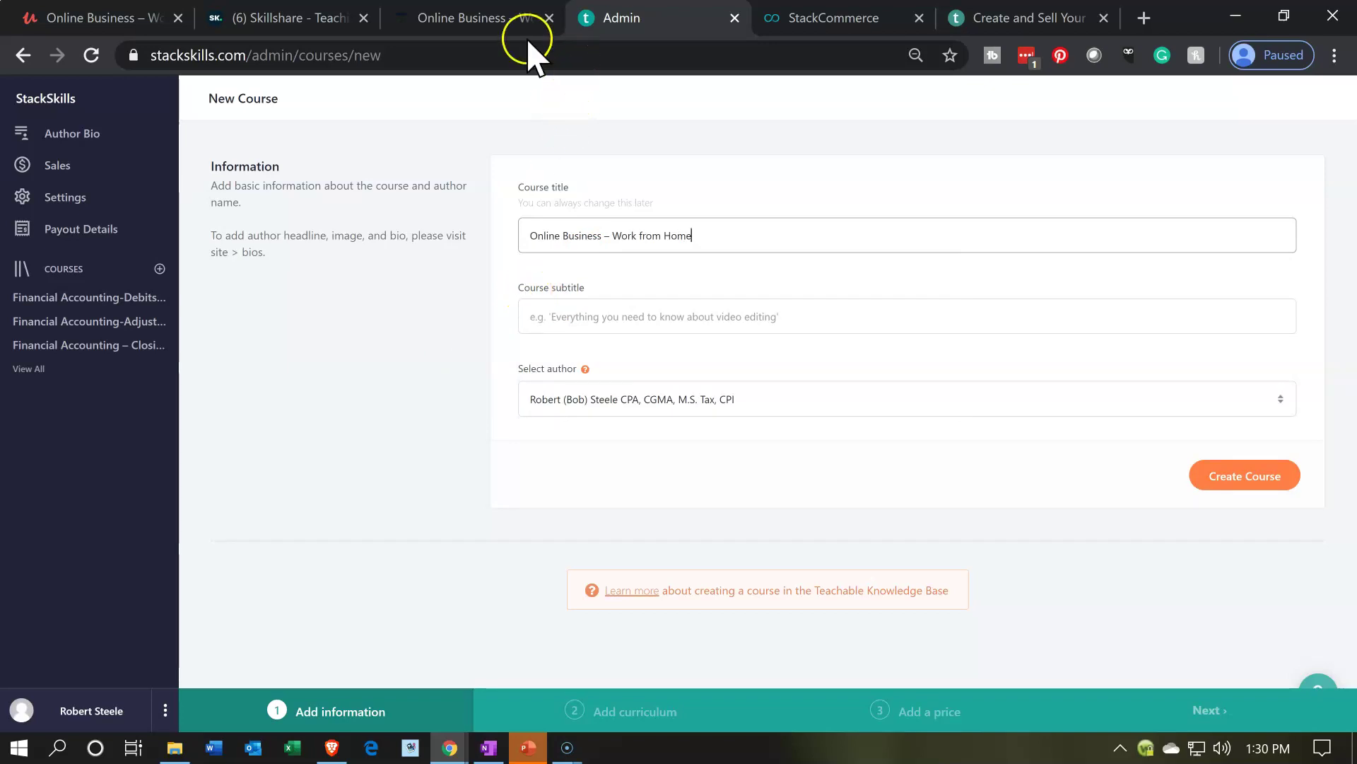
Step: Copy the course subtitle from the Udemy landing page settings into the subtitle of the new StackSkills course
left_click(82, 21)
left_click_drag(1134, 434, 322, 421)
key("ctrl+c")
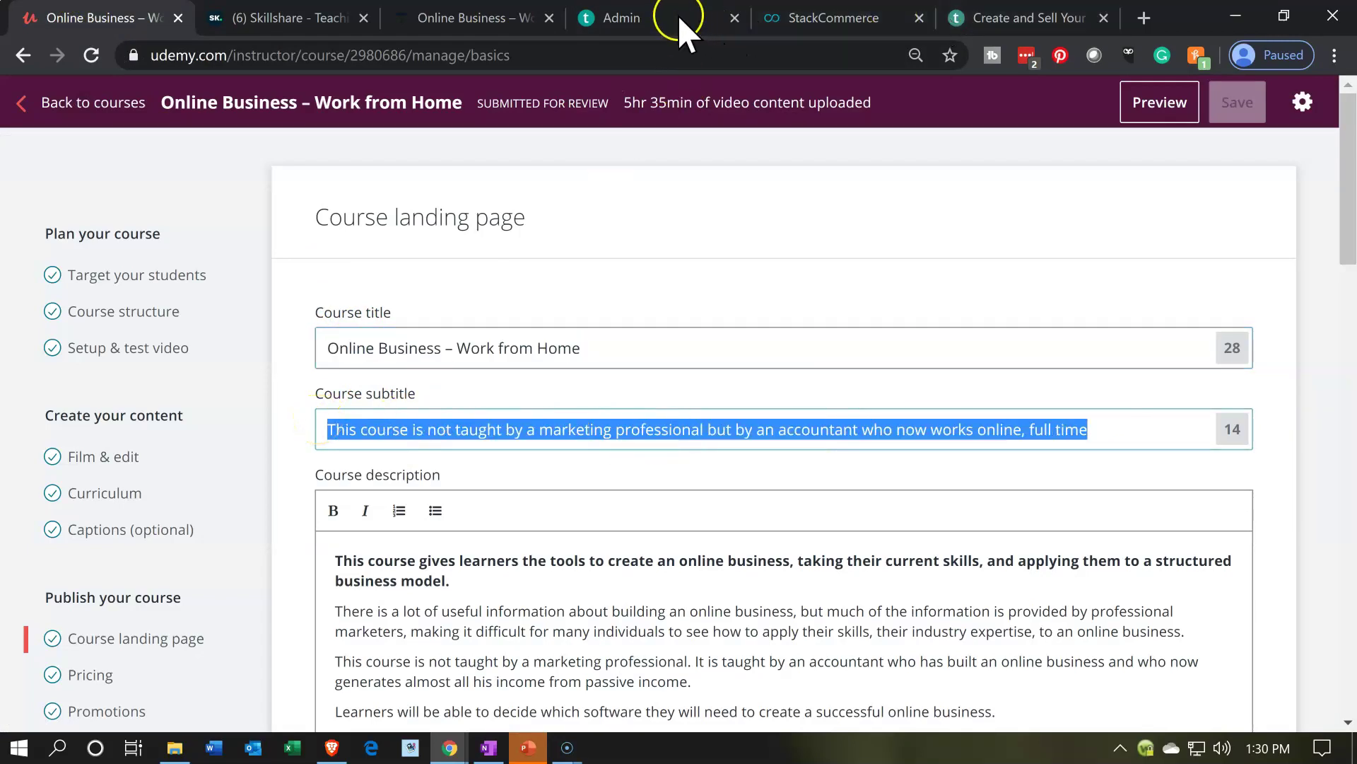
left_click(651, 11)
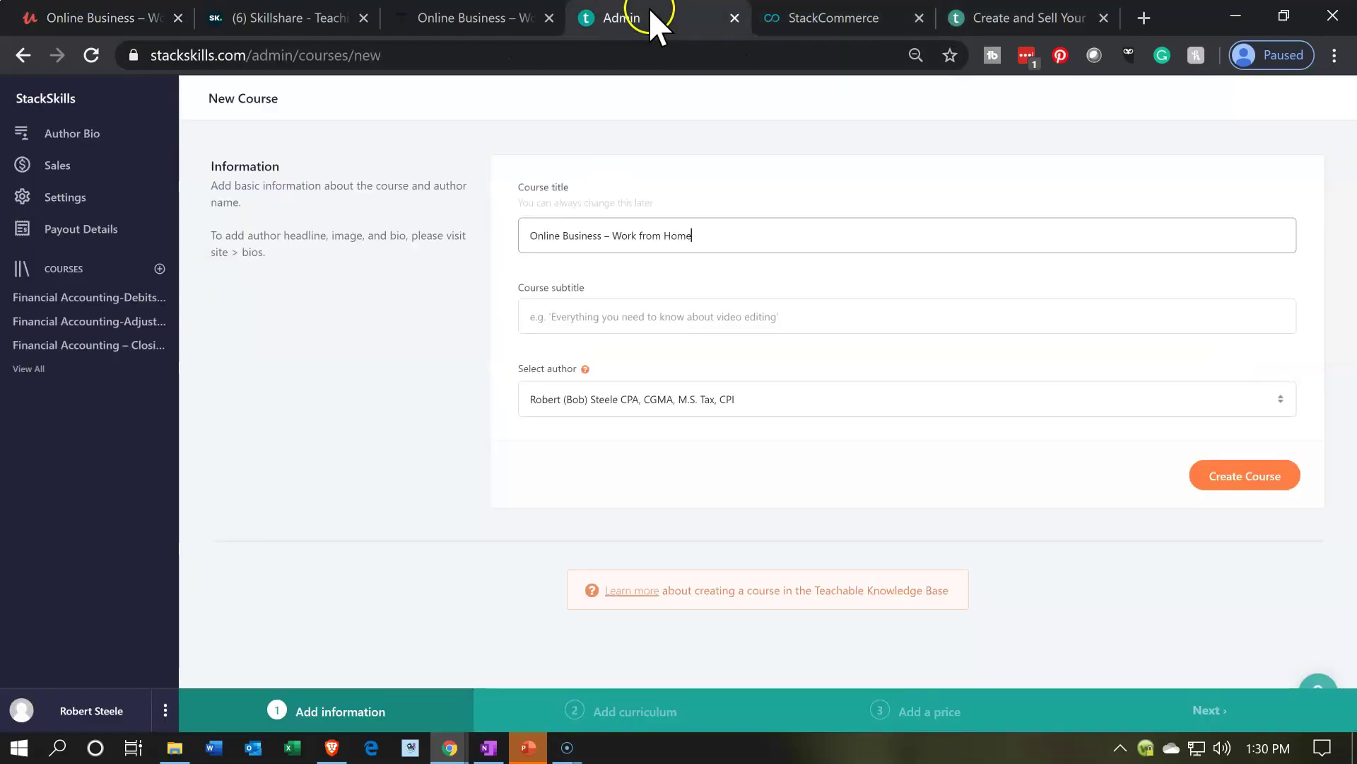
left_click(553, 309)
key("ctrl+v")
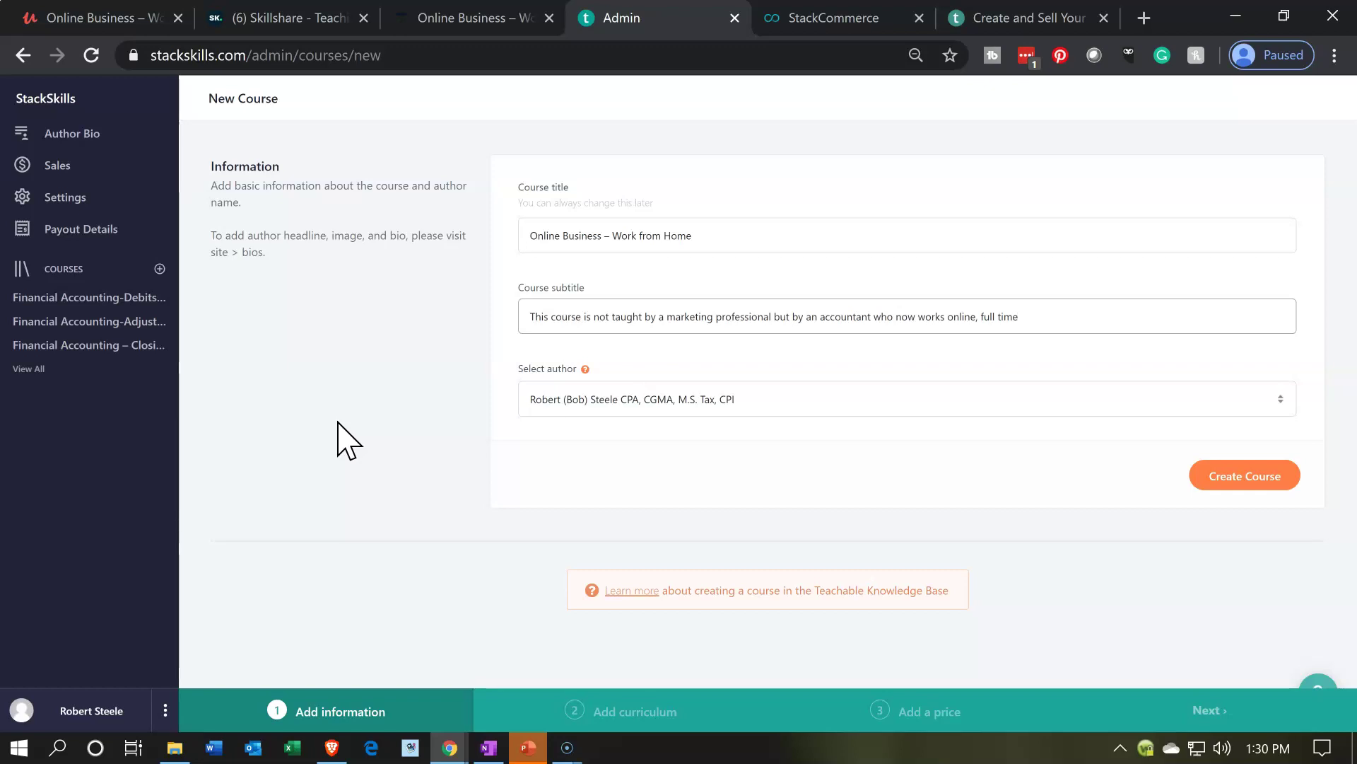
Step: Close the StackCommerce and Teachable pages and create the StackSkills course with the entered information
left_click(921, 20)
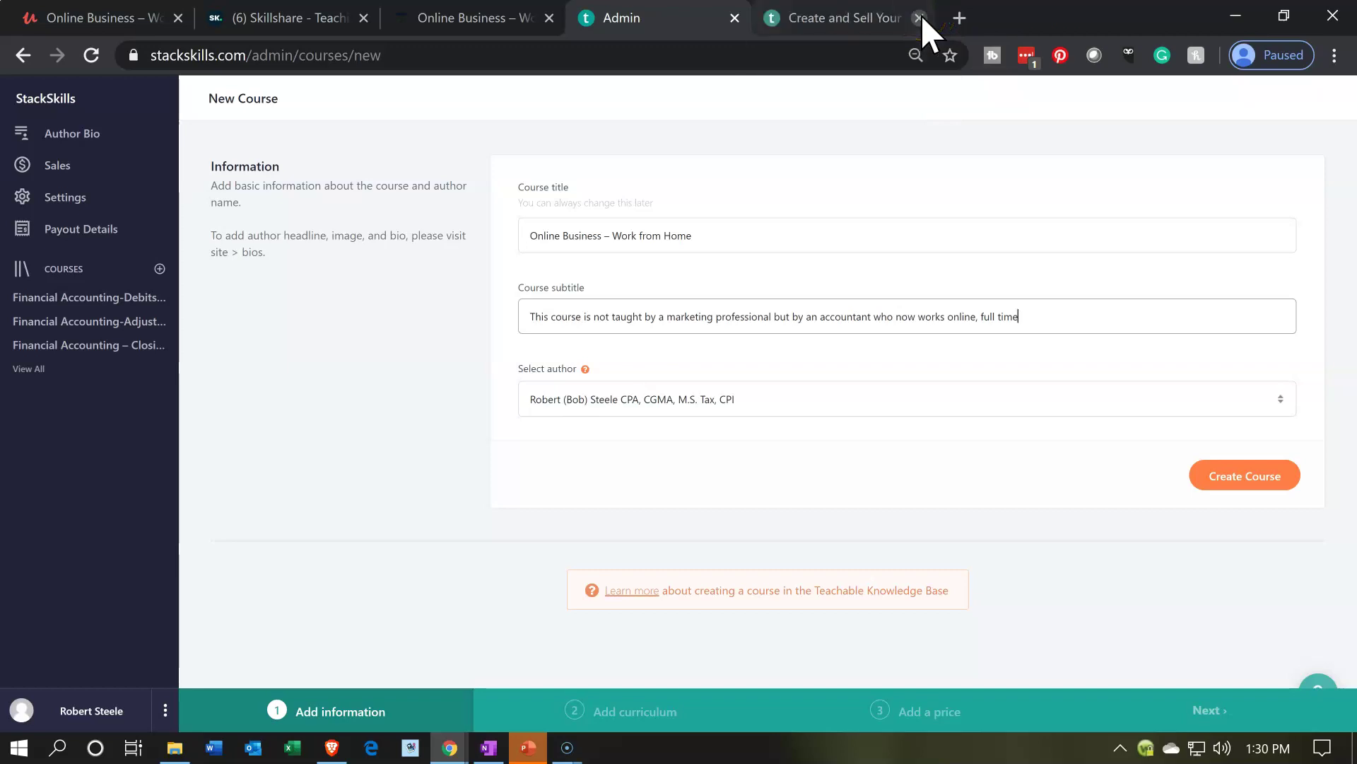
left_click(921, 19)
left_click(1254, 479)
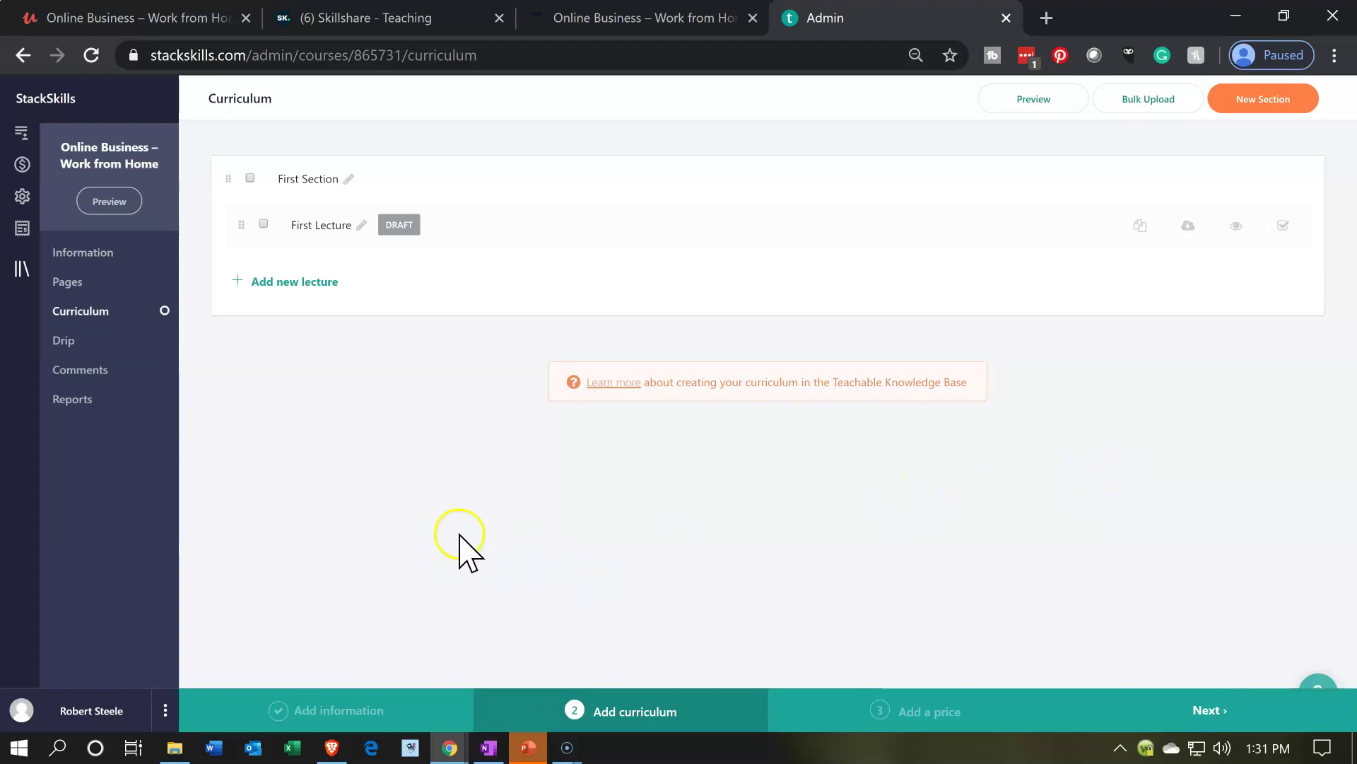
left_click(111, 327)
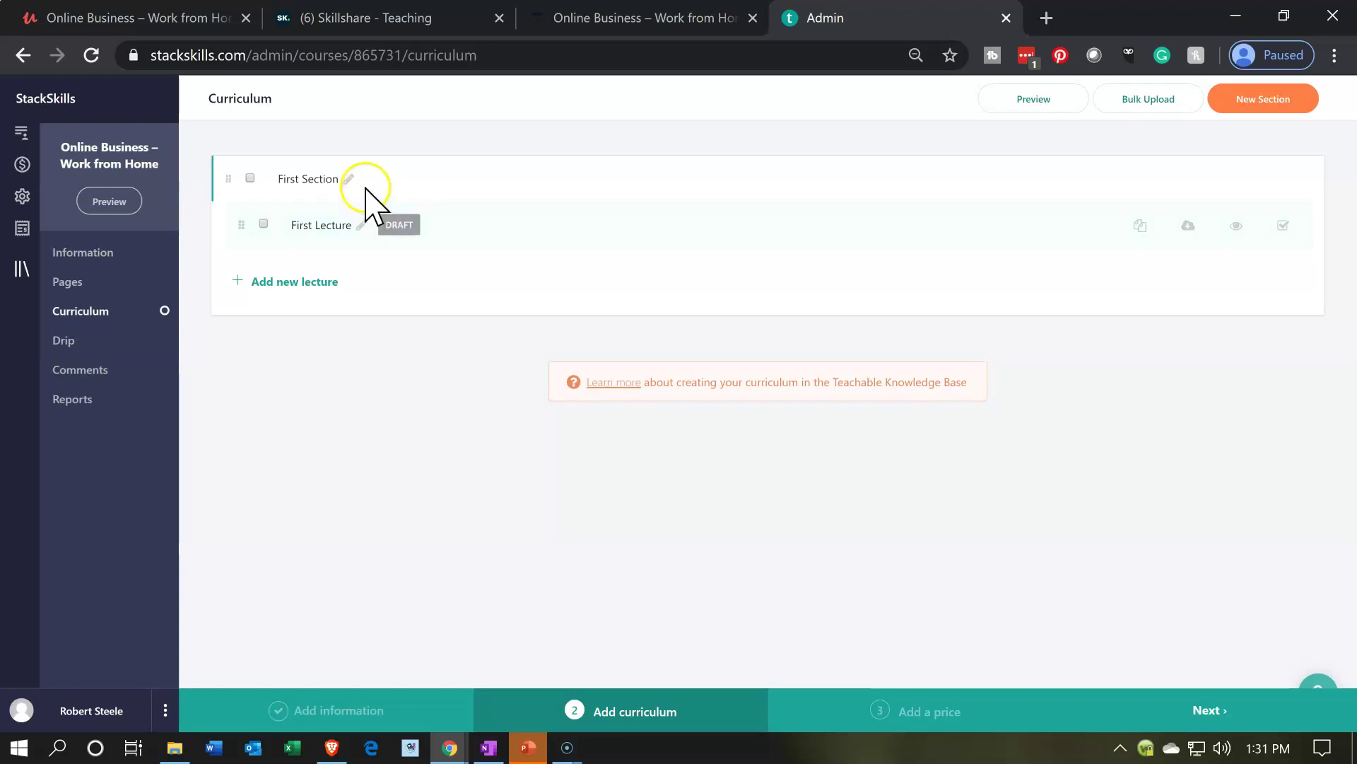
Step: Open the Udemy course's curriculum and preview the course as instructor
left_click(177, 19)
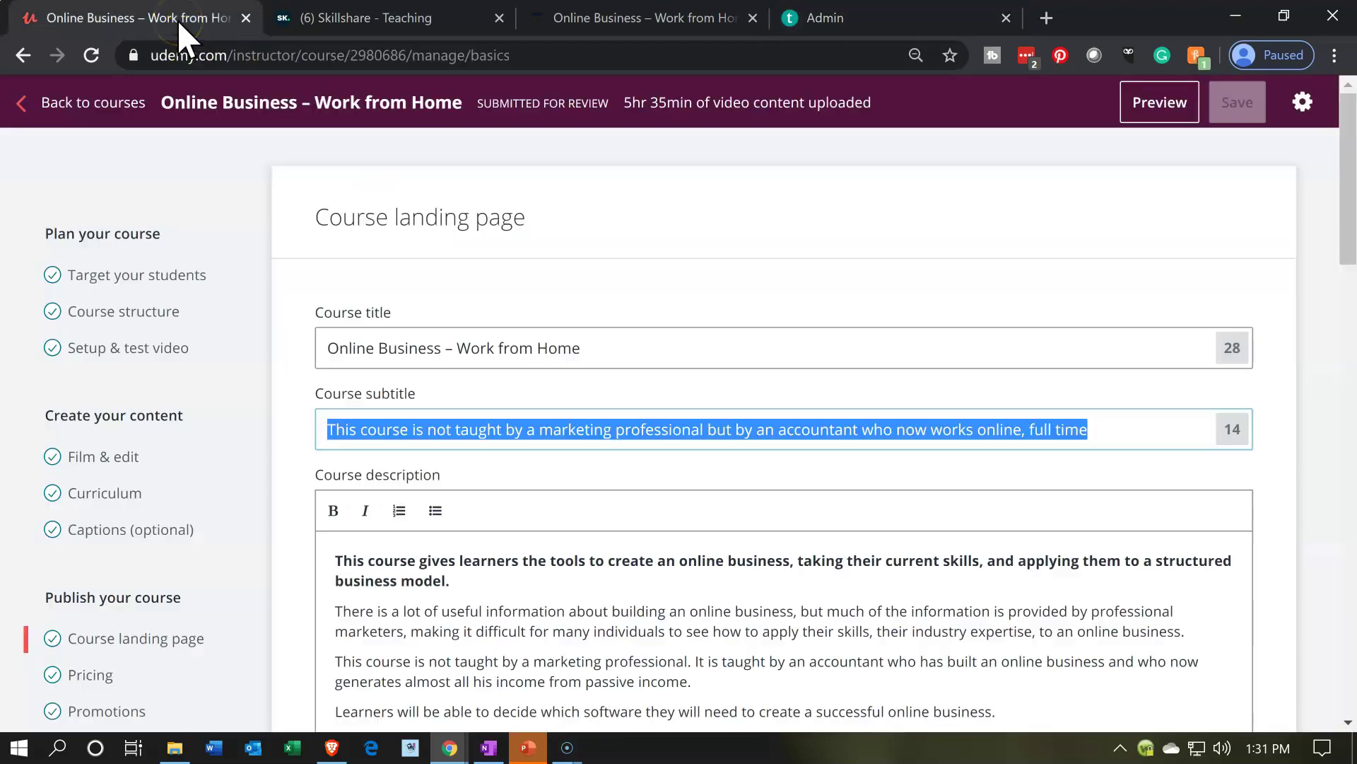
left_click(142, 490)
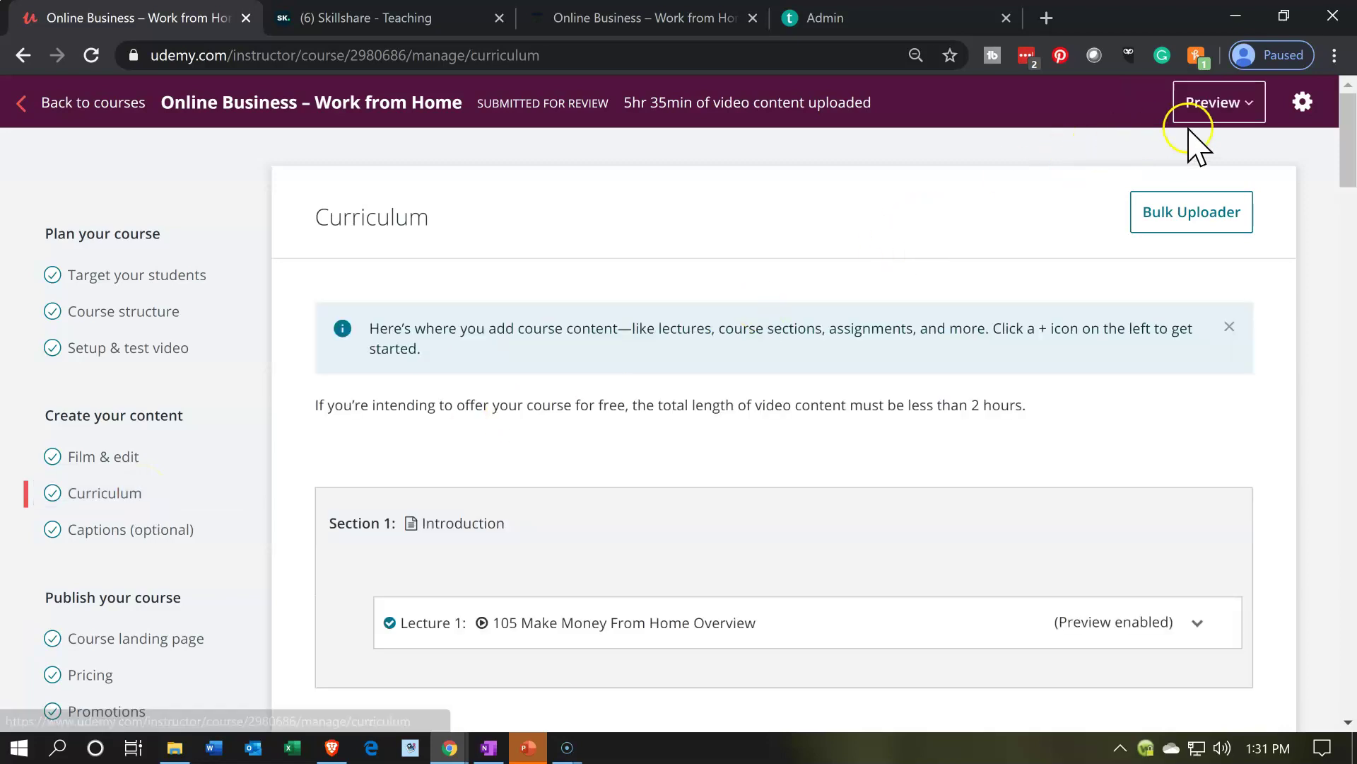
left_click(1234, 117)
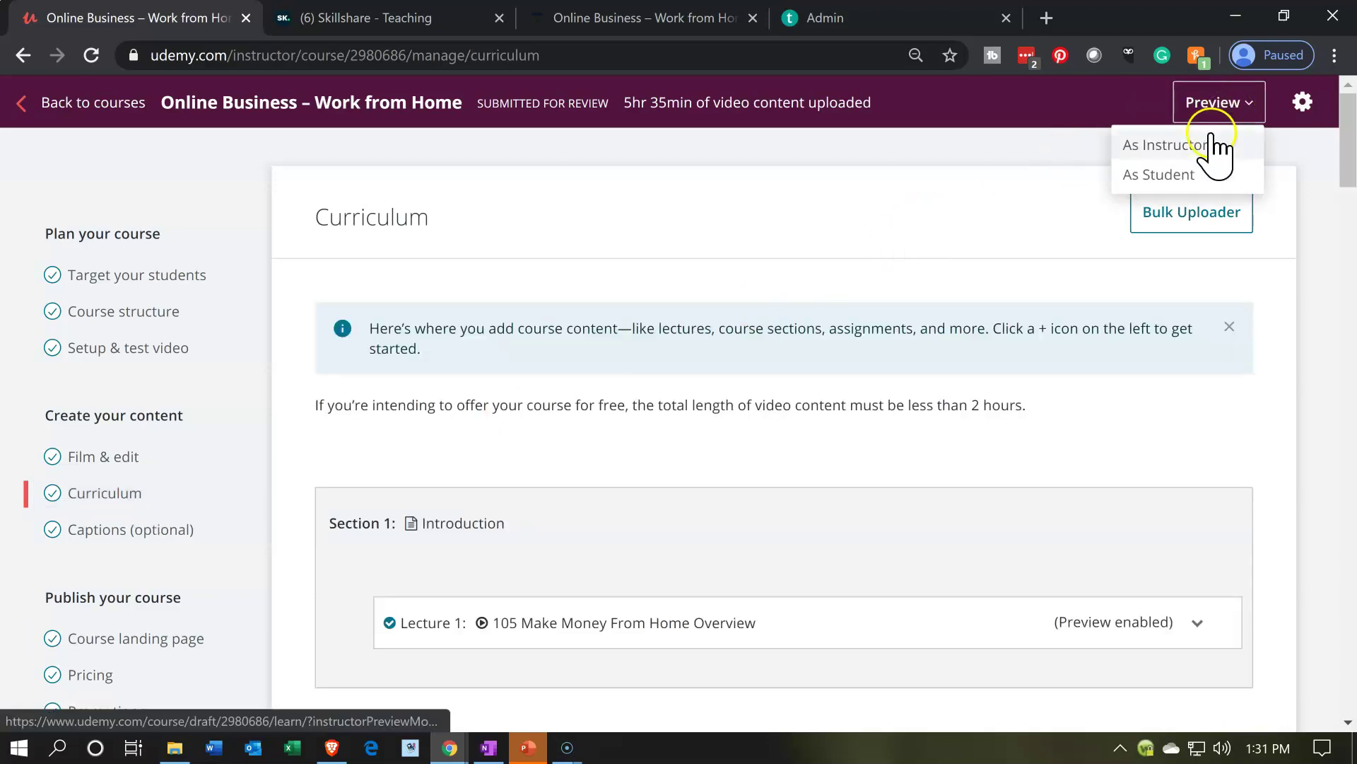
left_click(1213, 144)
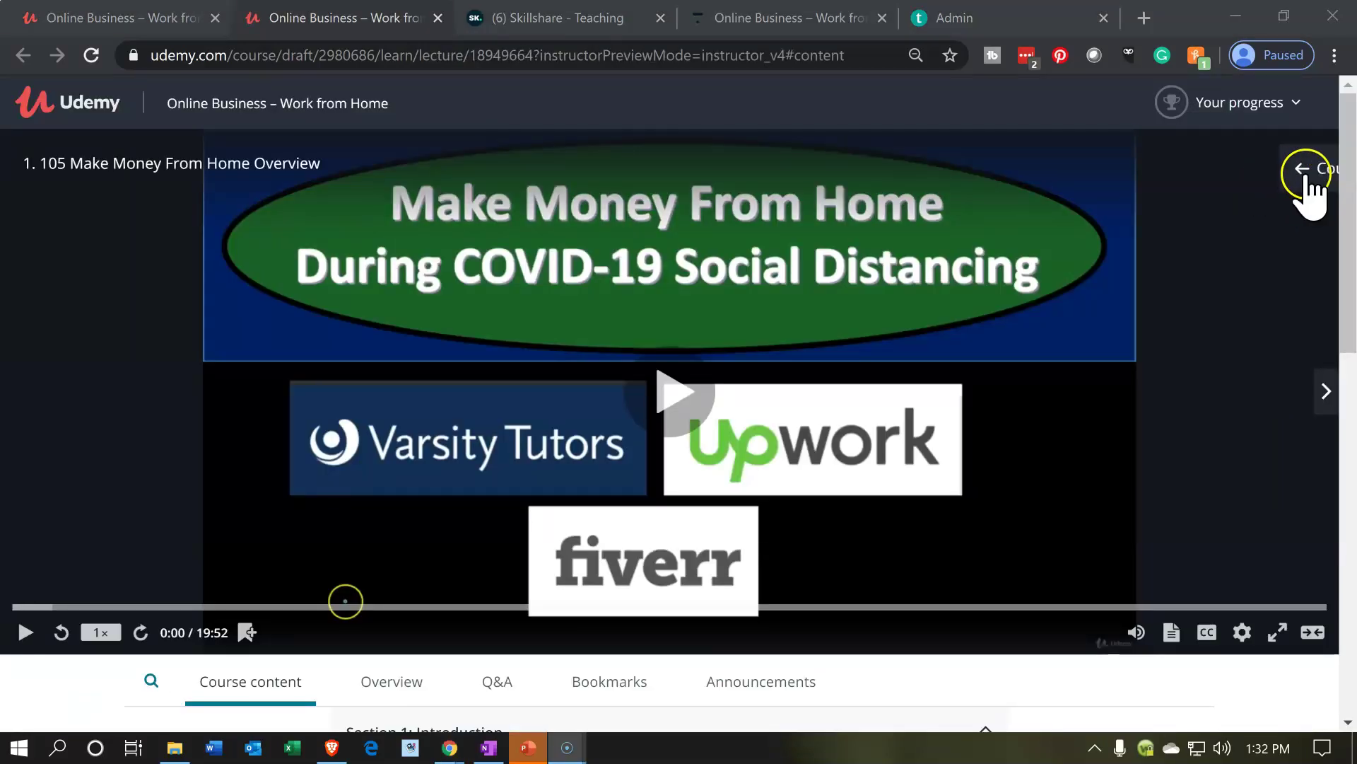
Step: Show the course content list in the Udemy preview and copy the Section 1 title "Introduction"
left_click(1304, 175)
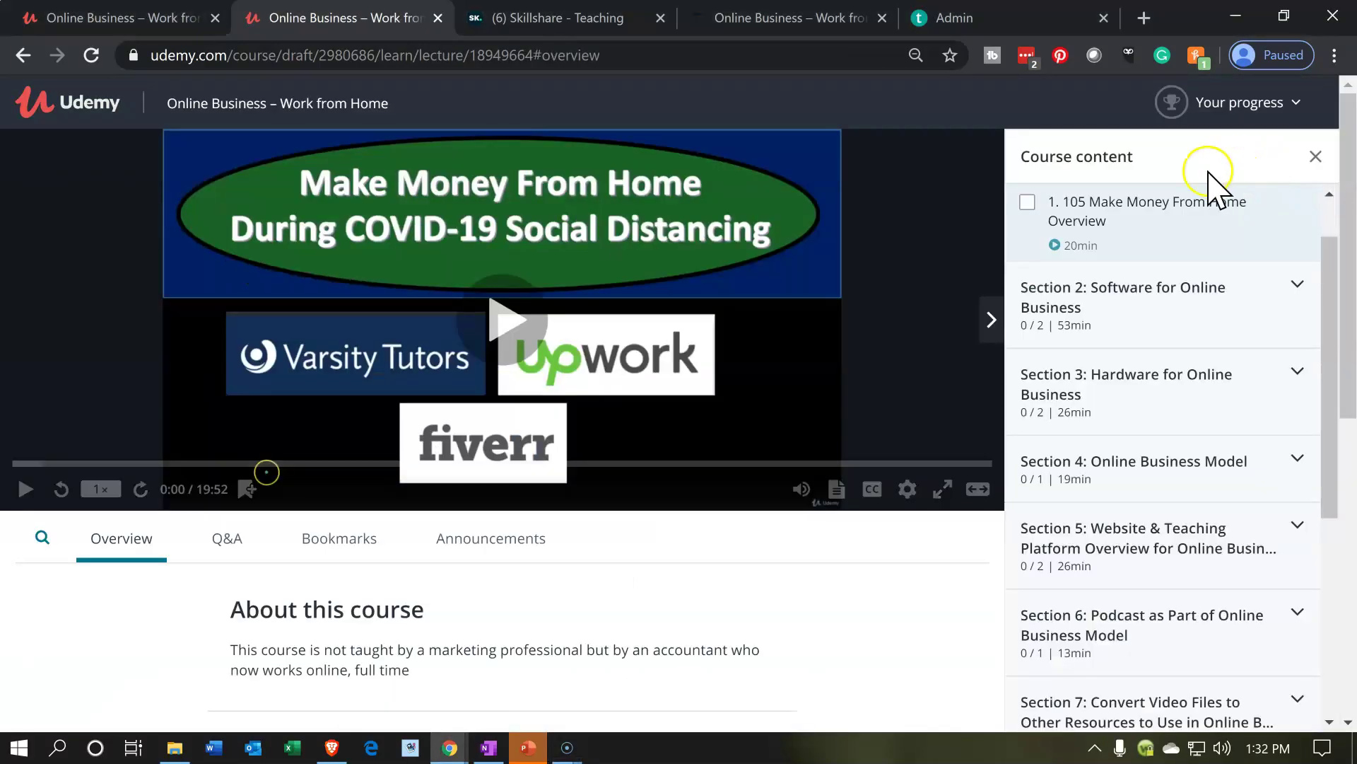
left_click(1316, 157)
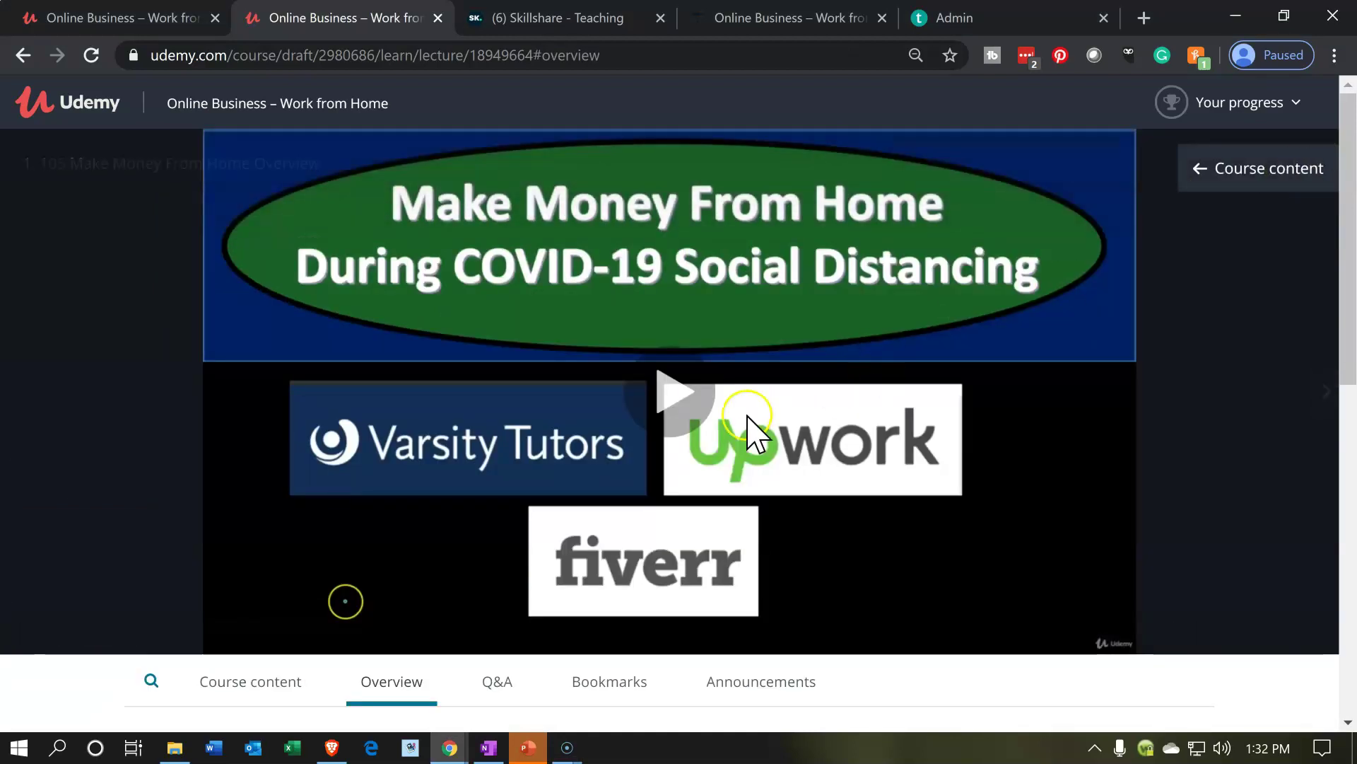
scroll(598, 430, "down", 5)
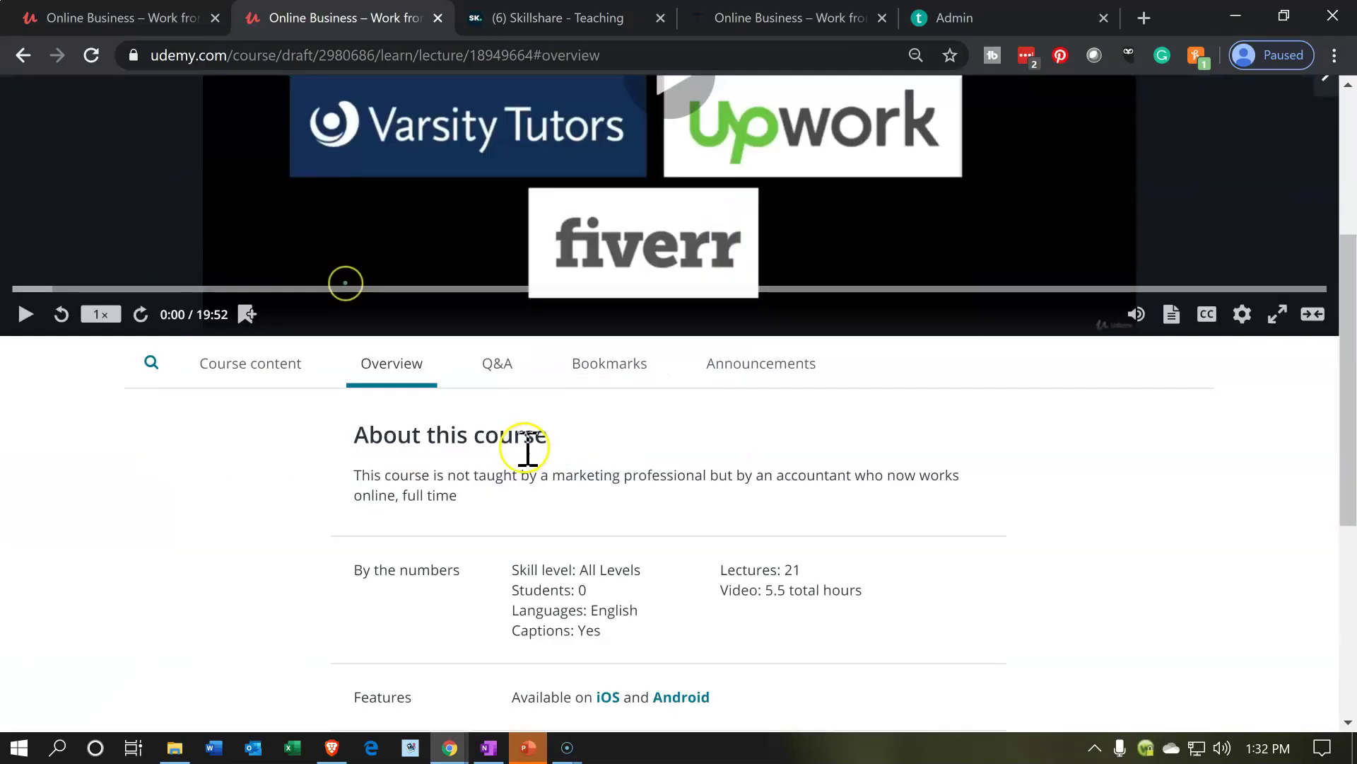
left_click(251, 379)
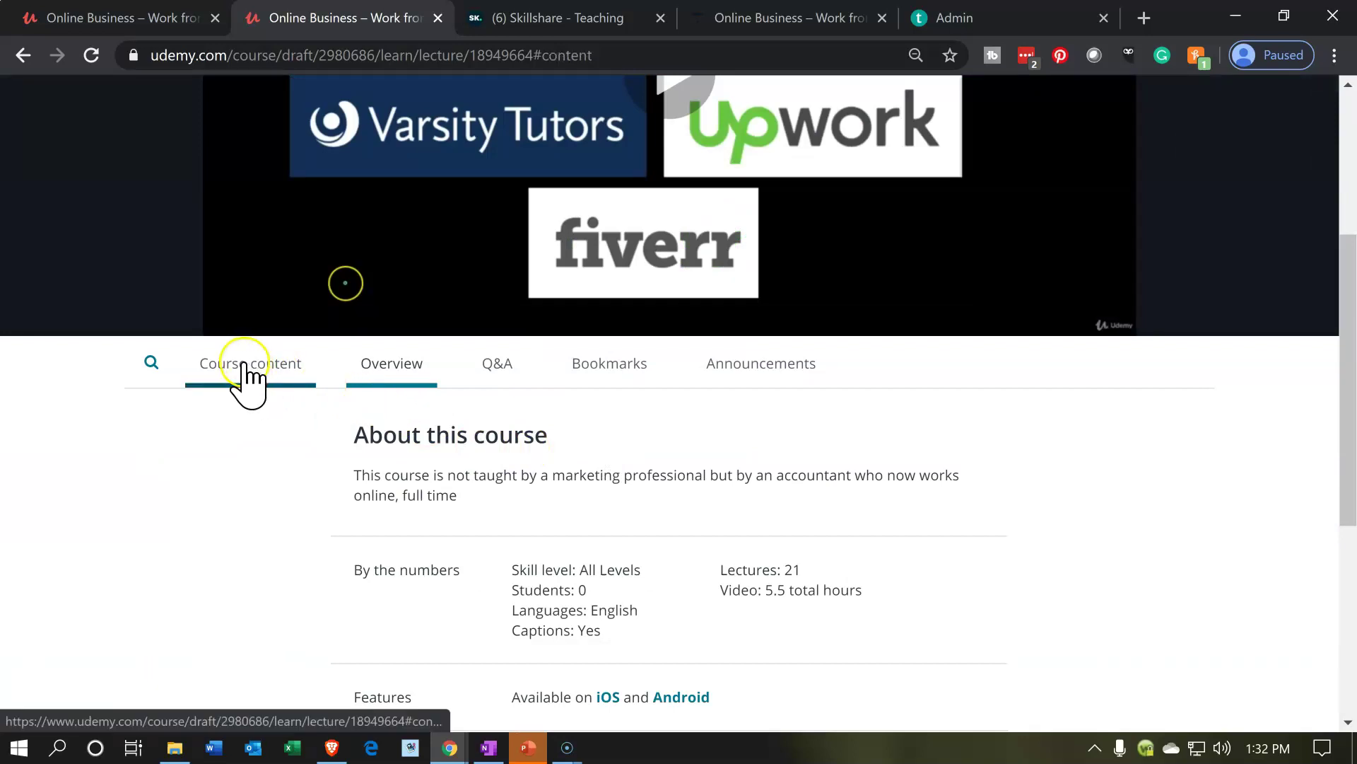
scroll(252, 379, "down", 2)
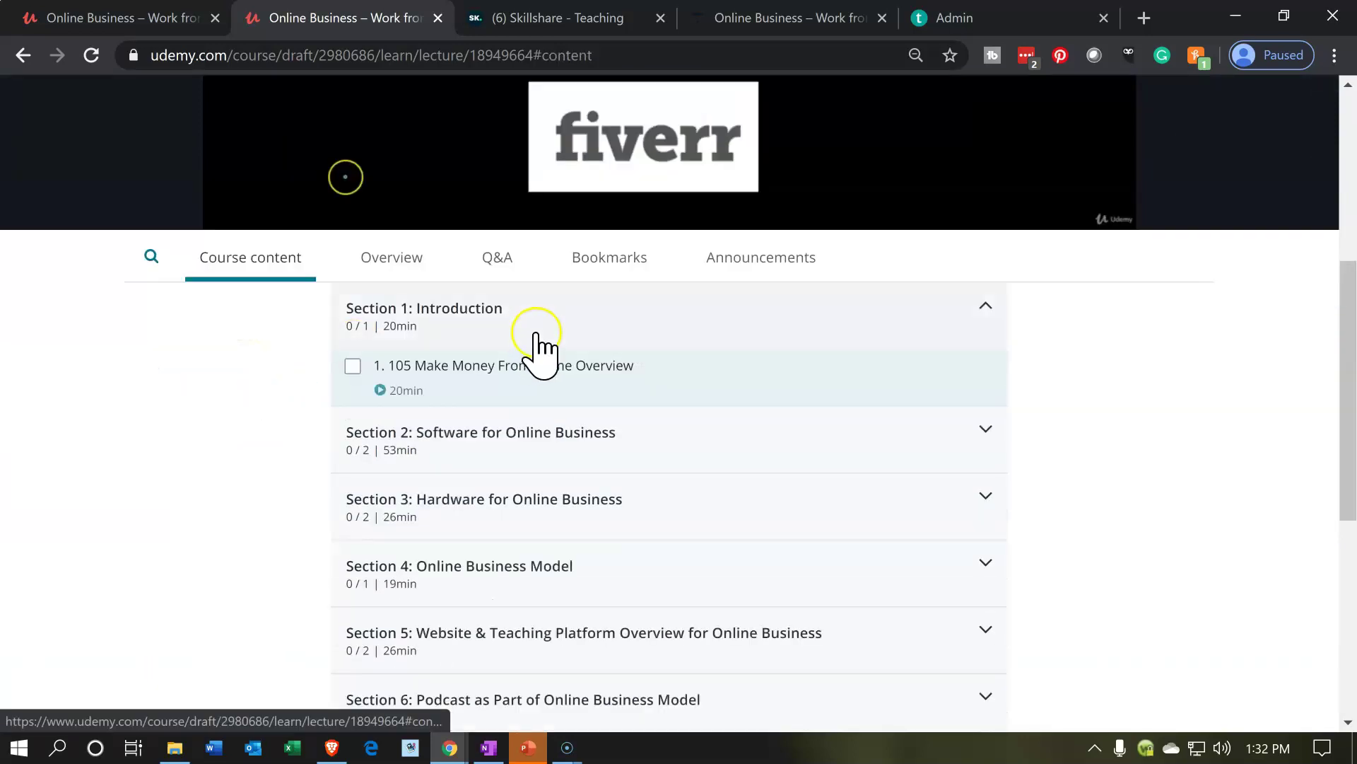
left_click_drag(550, 326, 418, 318)
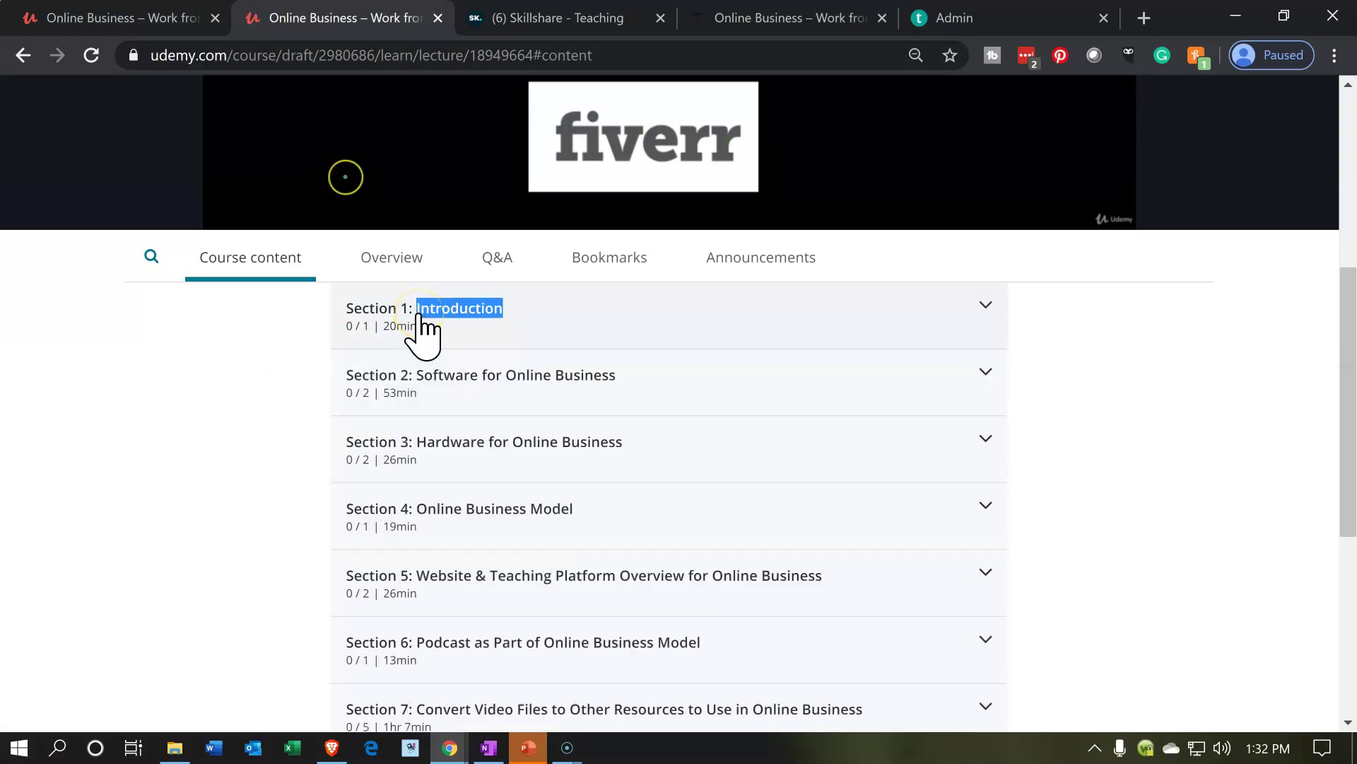
mouse_move(646, 167)
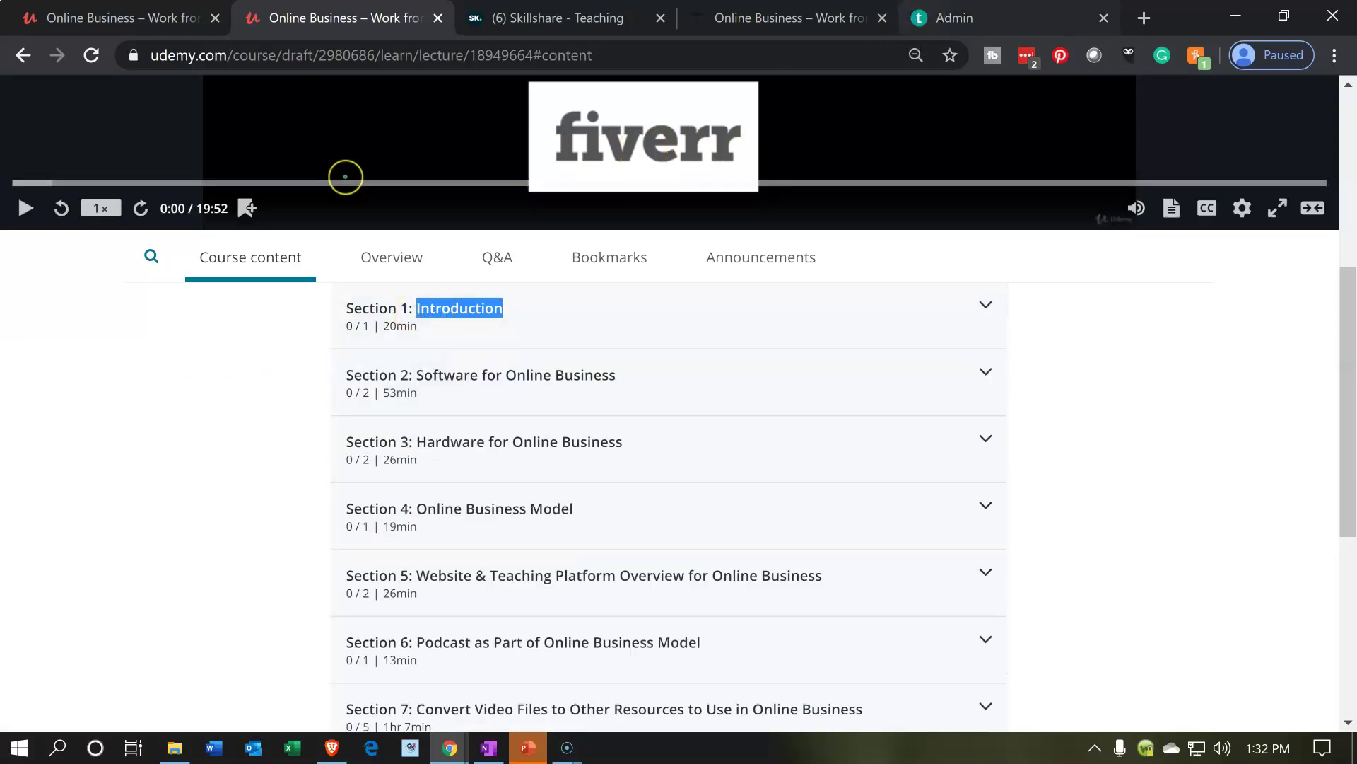
Step: Switch to the StackSkills curriculum and rename the first section "Introduction"
left_click(771, 18)
left_click(948, 16)
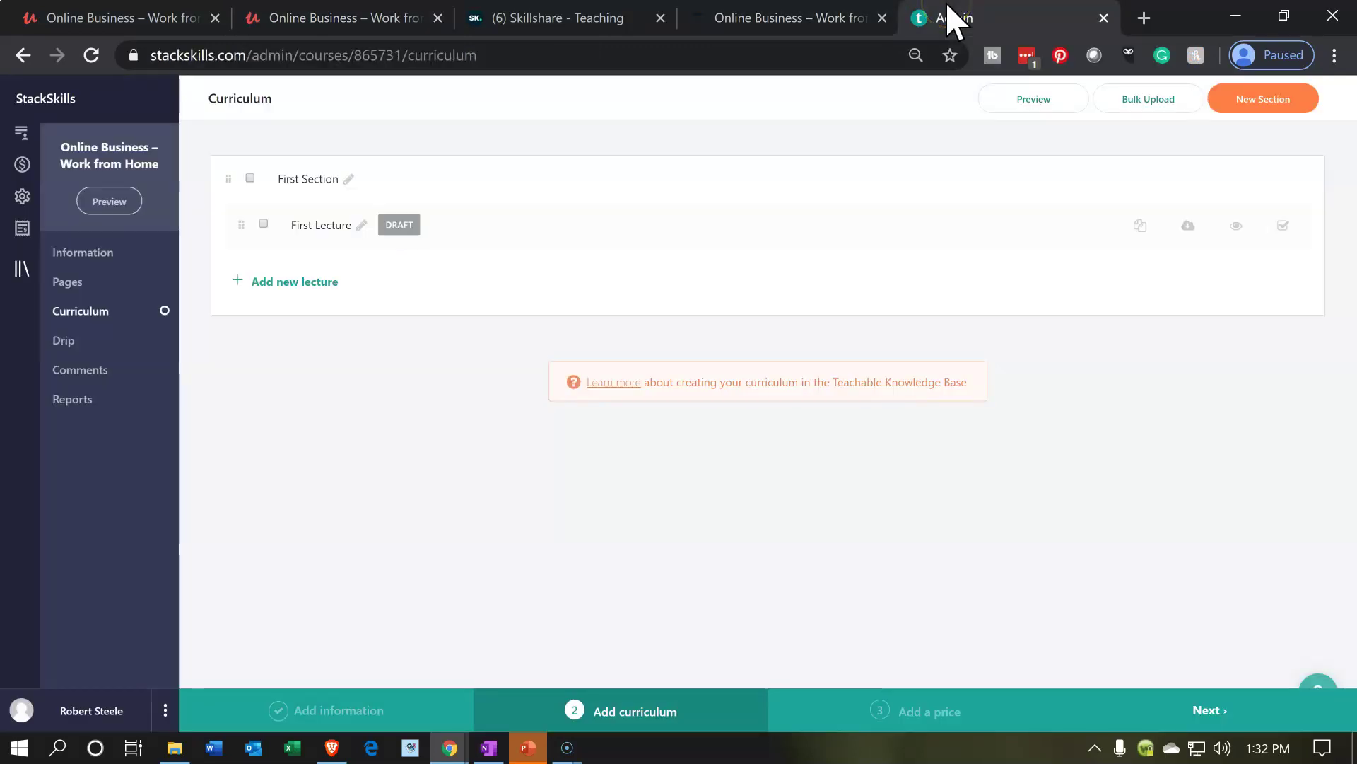
left_click(350, 180)
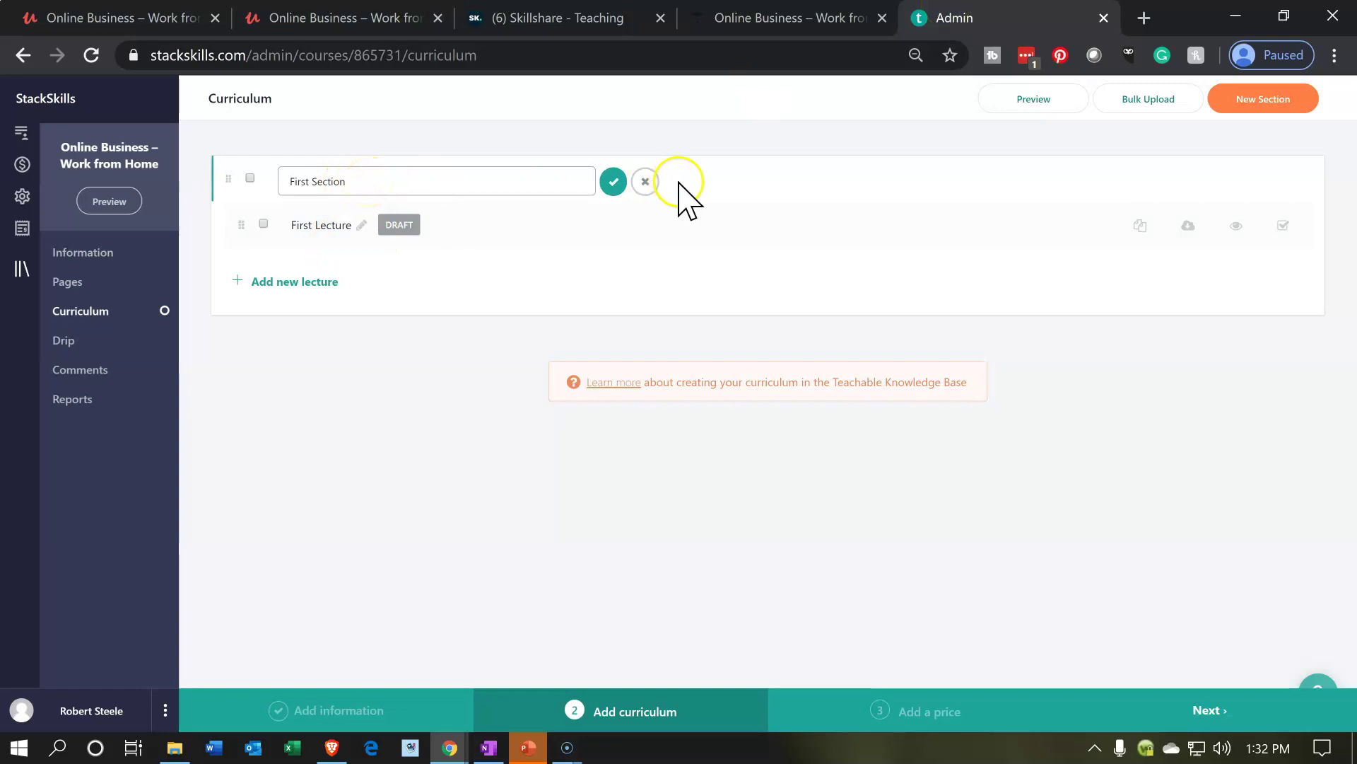
left_click(645, 182)
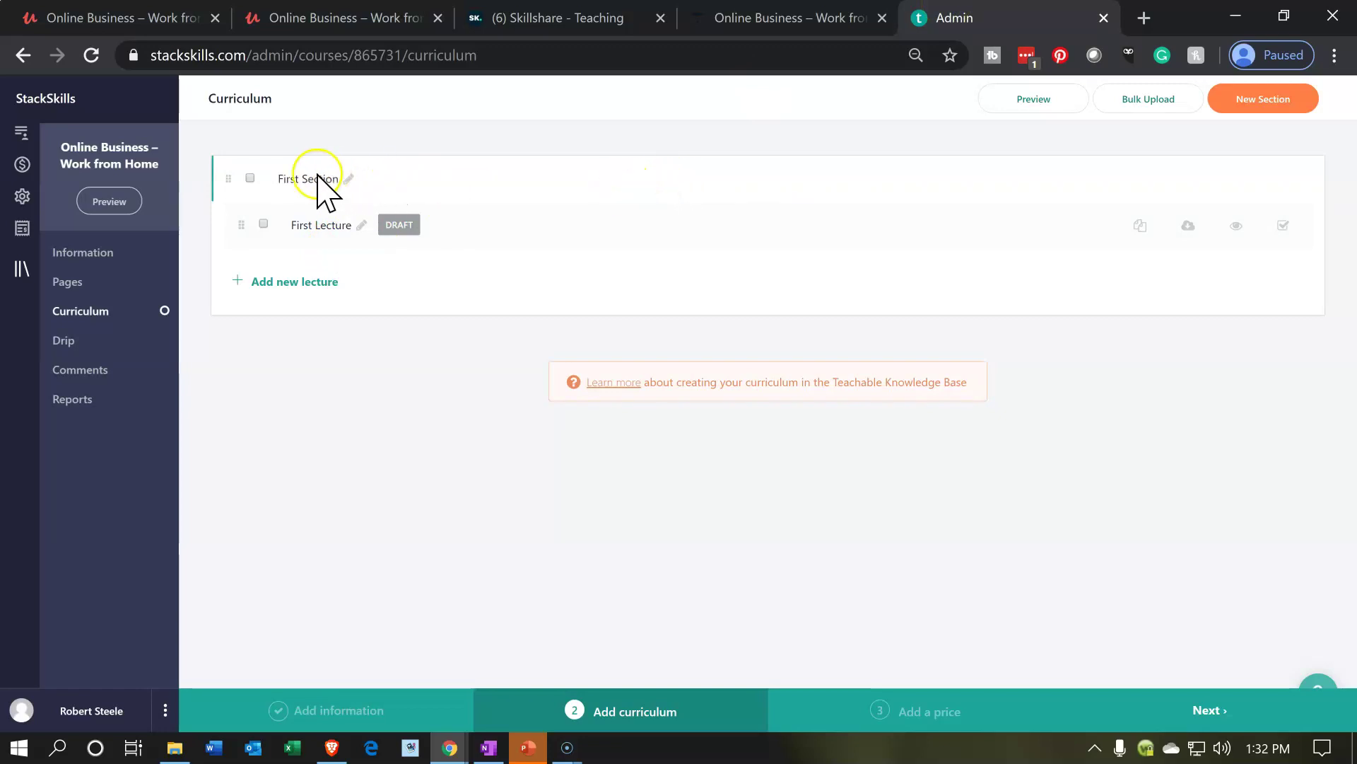
left_click(353, 180)
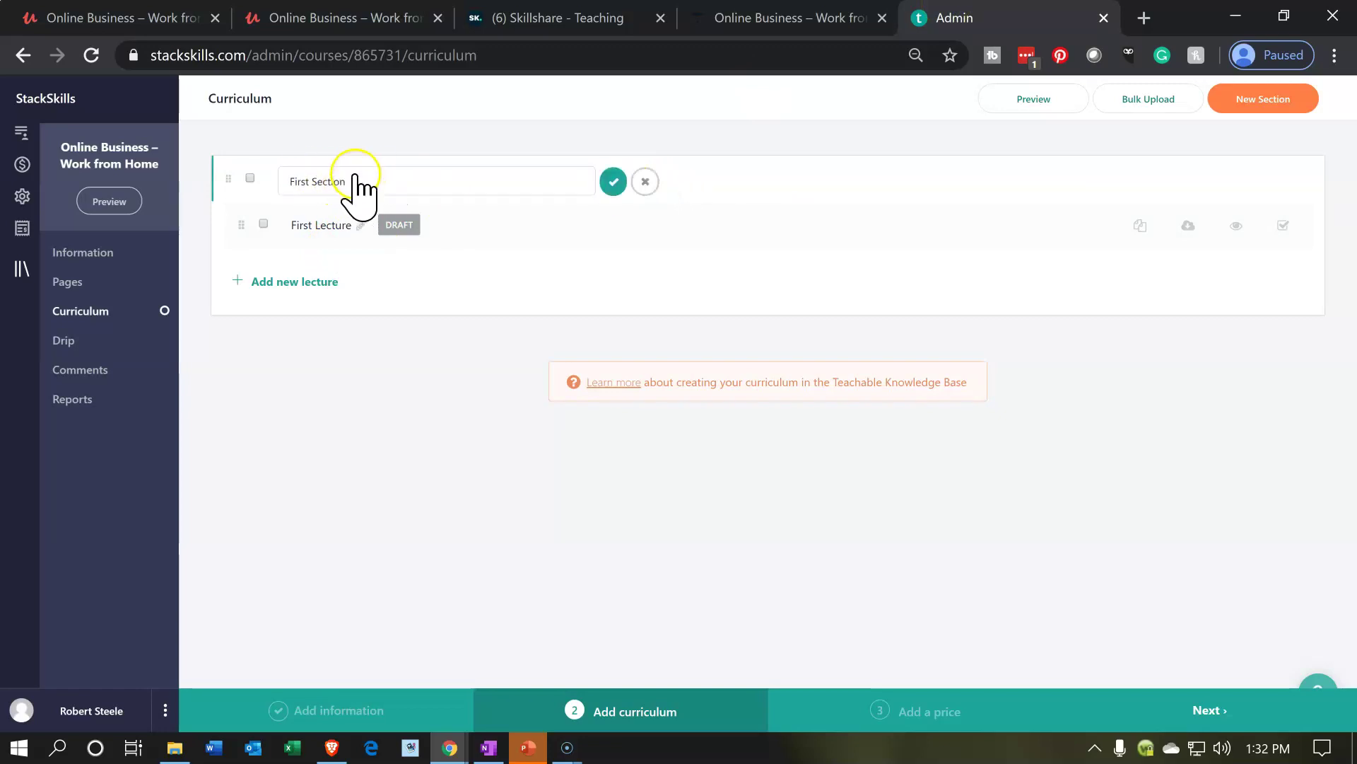
left_click_drag(348, 181, 272, 191)
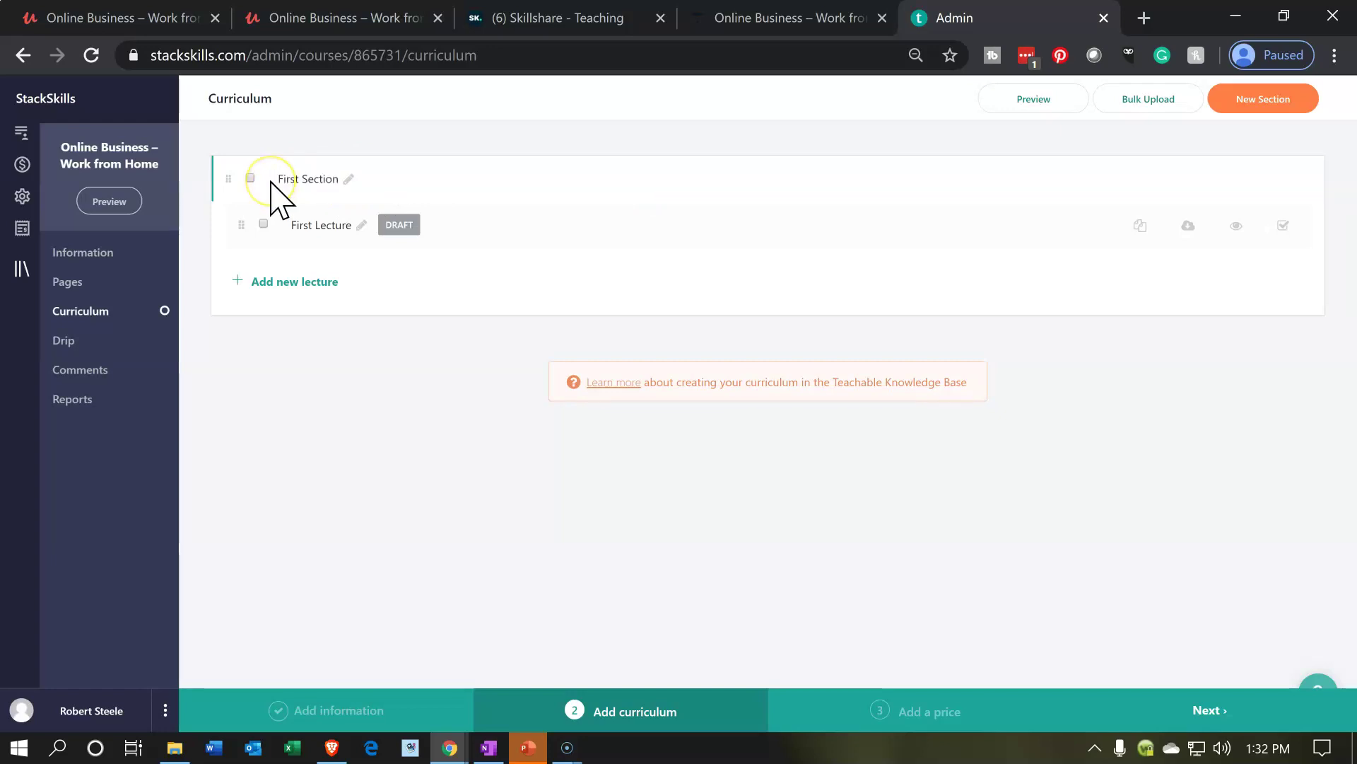
left_click(352, 181)
left_click_drag(361, 179, 294, 185)
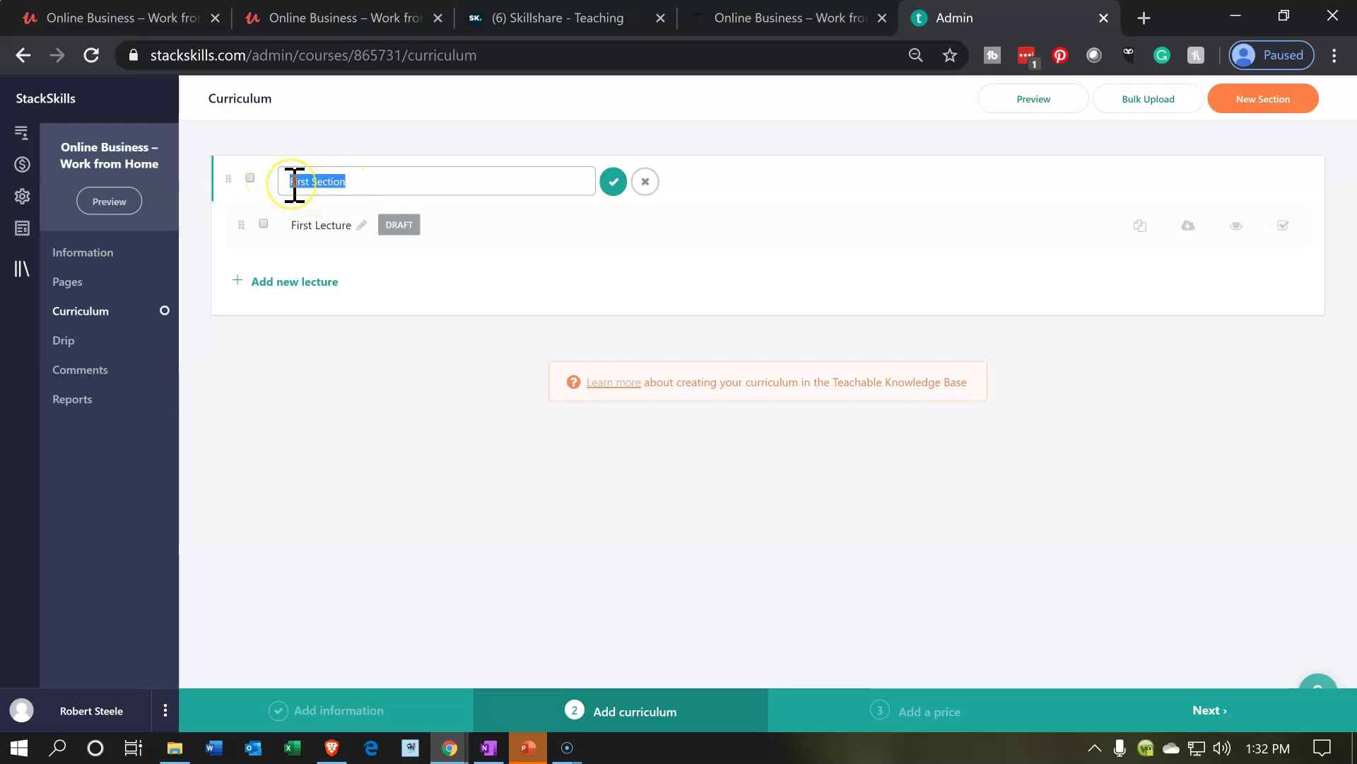
type("Introduction")
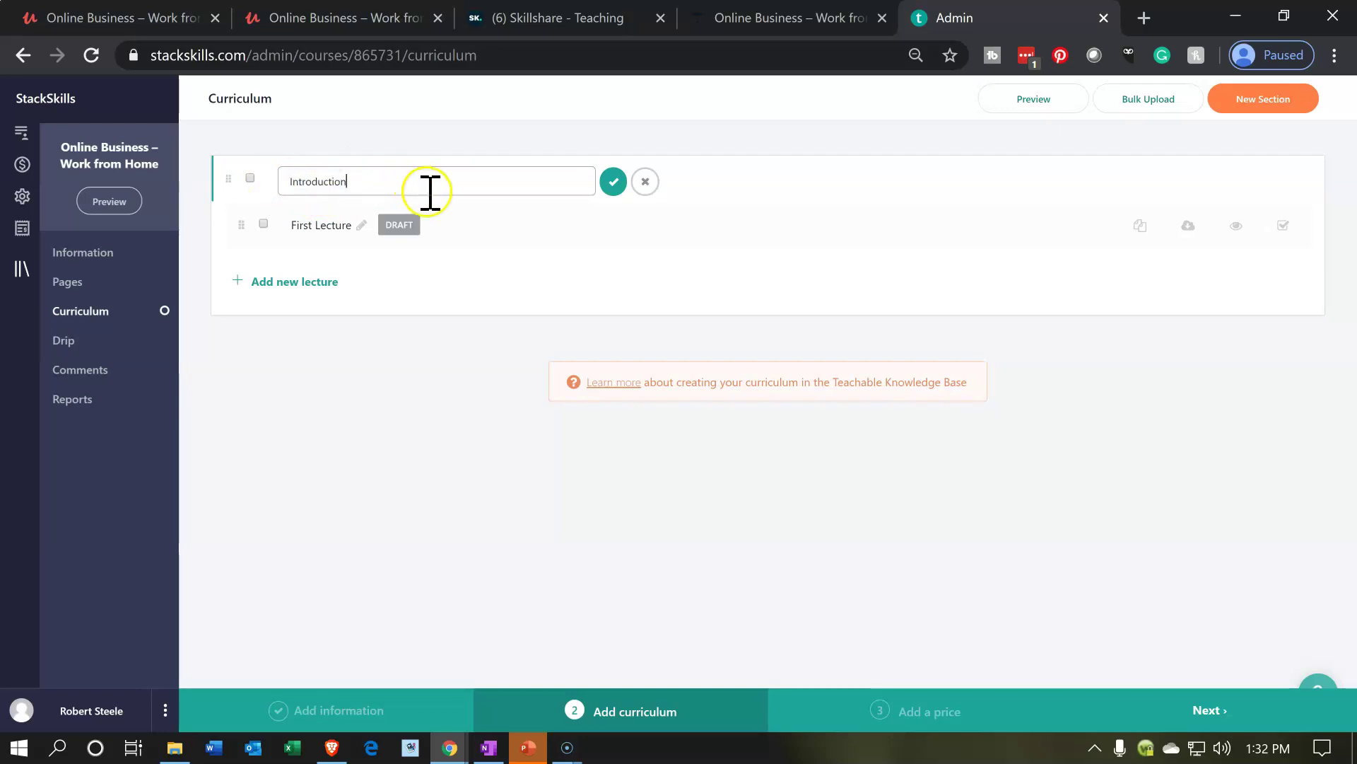
left_click(612, 185)
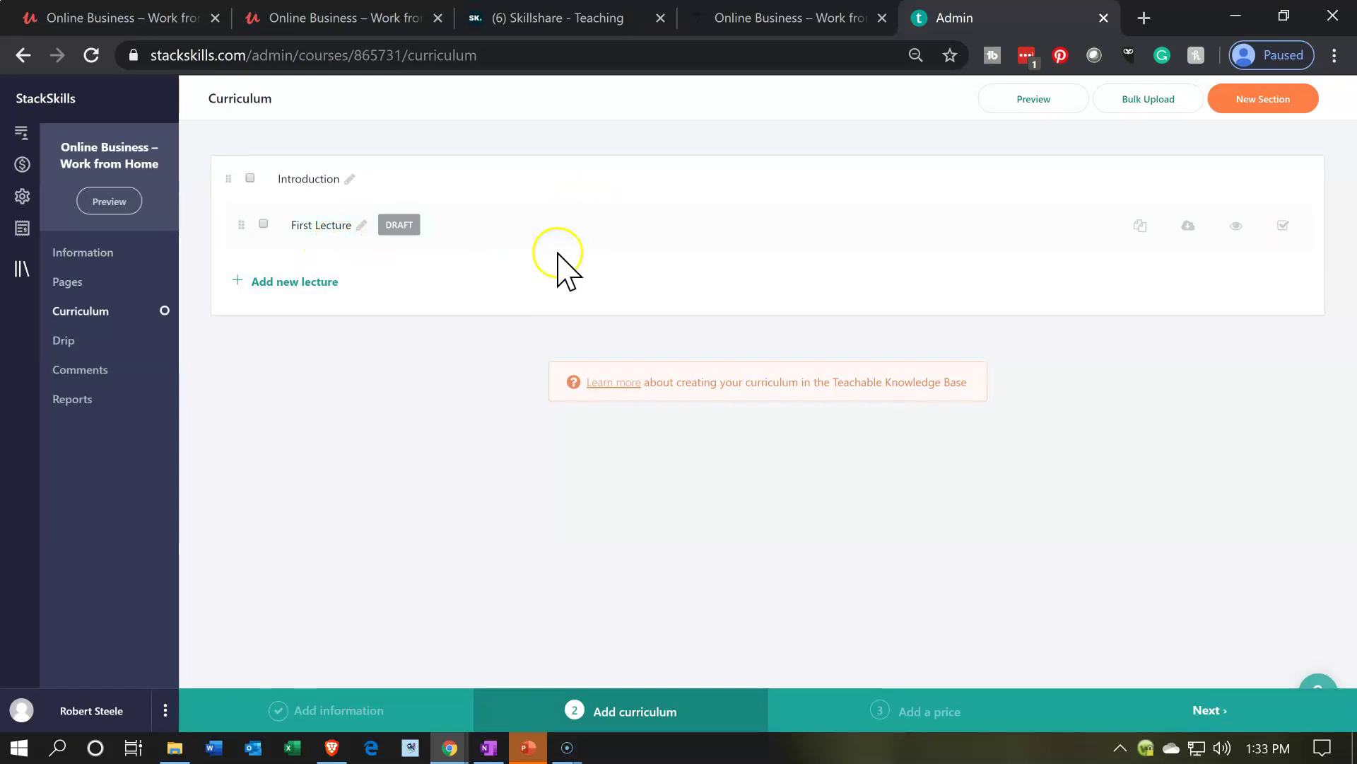
Step: Delete the placeholder lecture "First Lecture" from the Introduction section and confirm the deletion
left_click(839, 248)
left_click(264, 223)
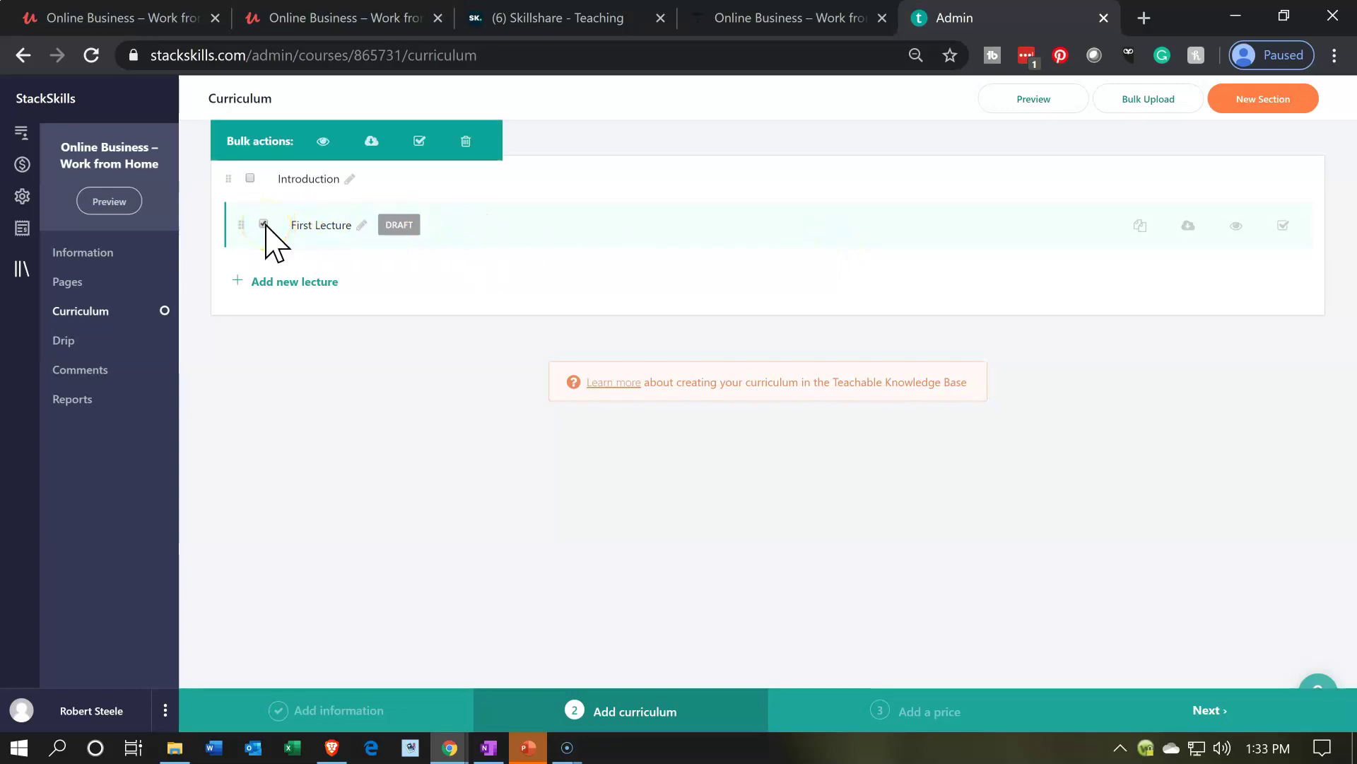
left_click(464, 144)
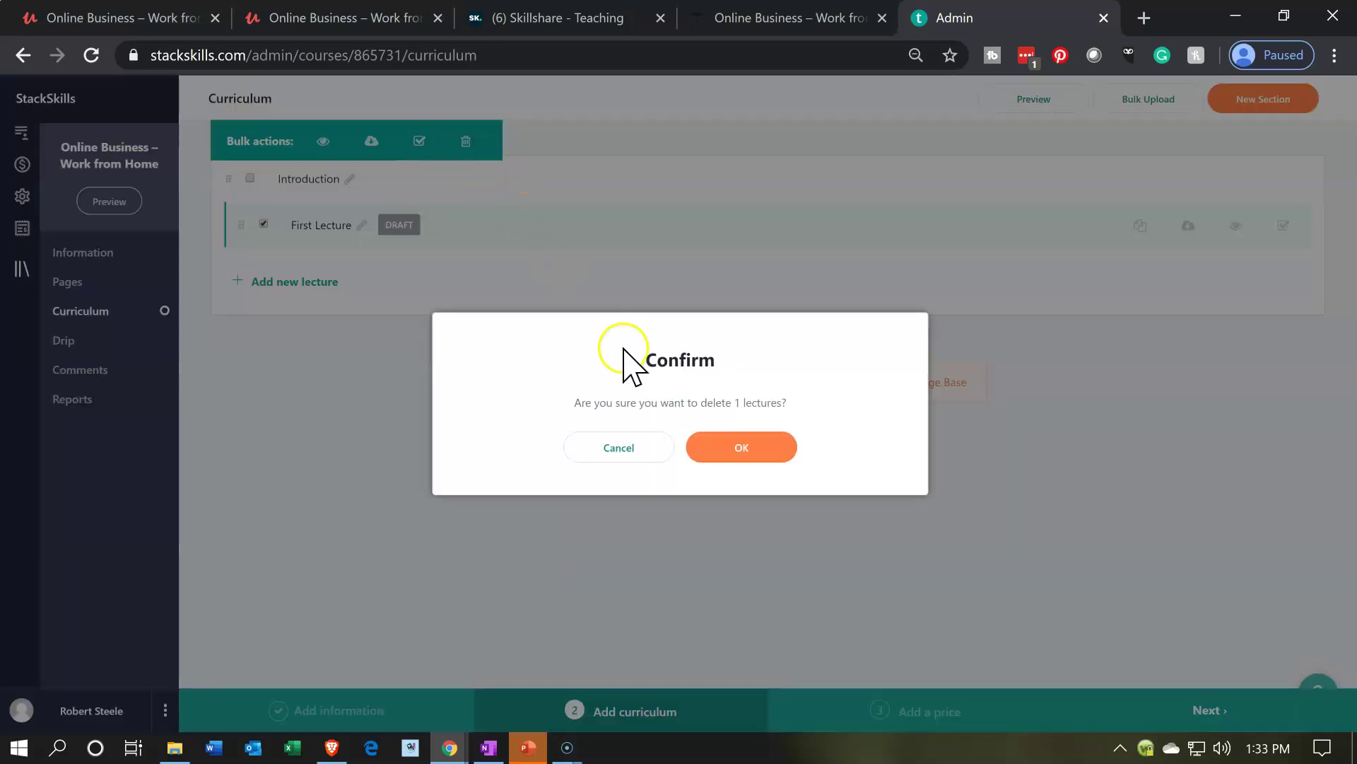
left_click(716, 457)
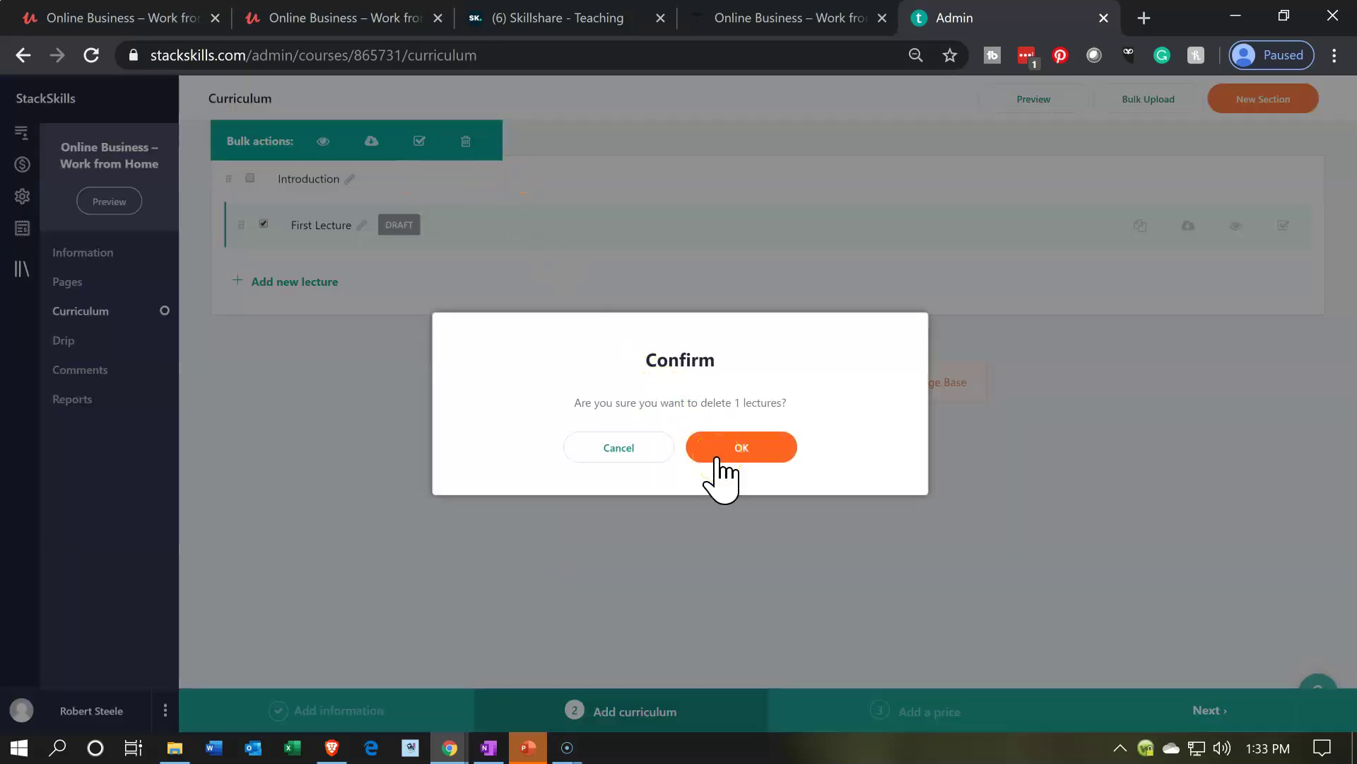
left_click(716, 457)
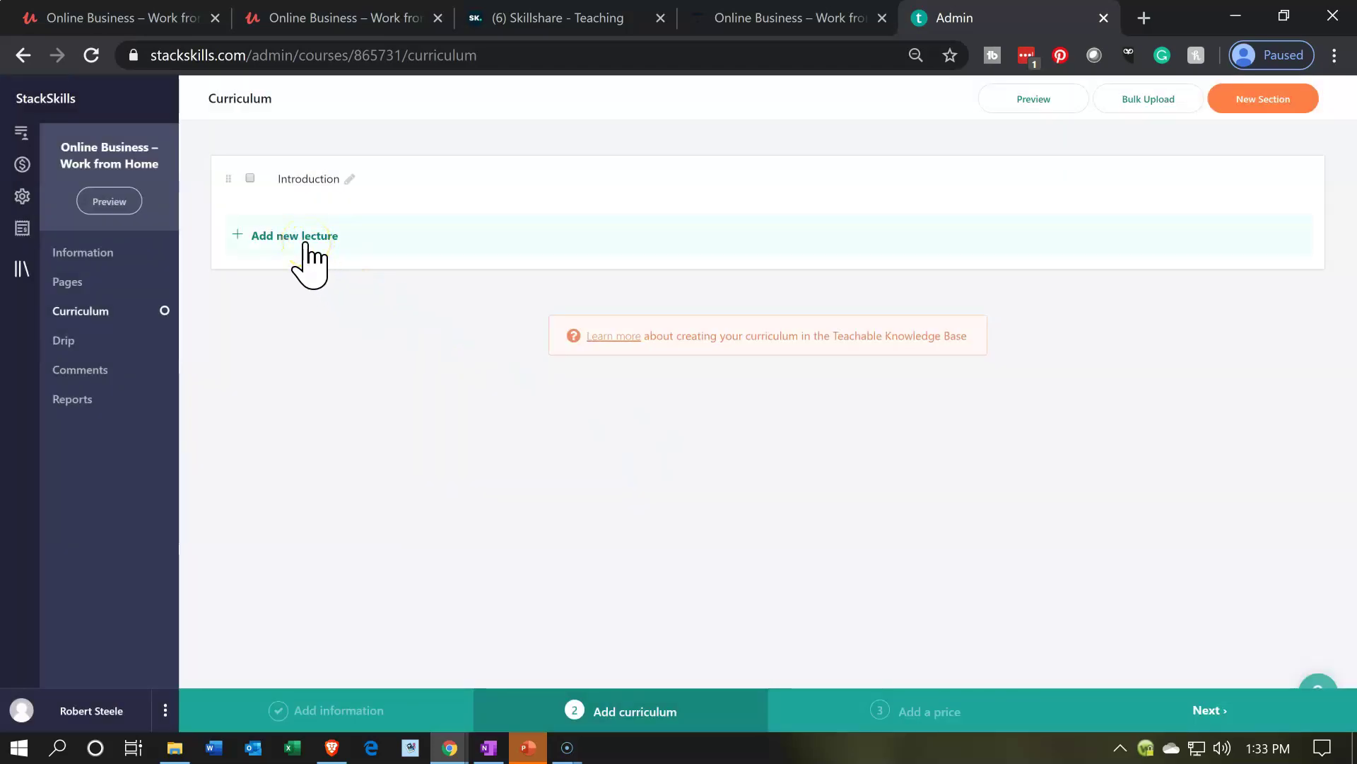
Step: Add a new lecture to the Introduction section
left_click(304, 244)
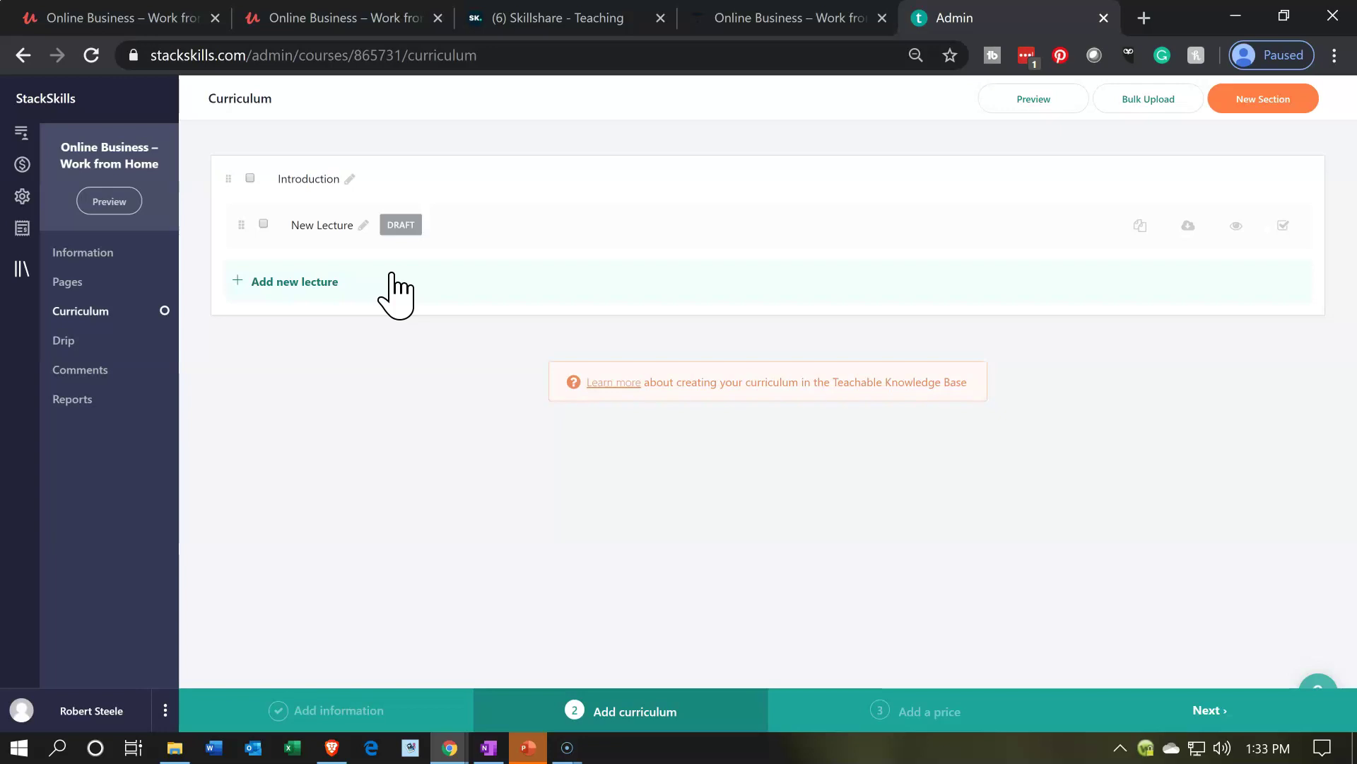
left_click(305, 283)
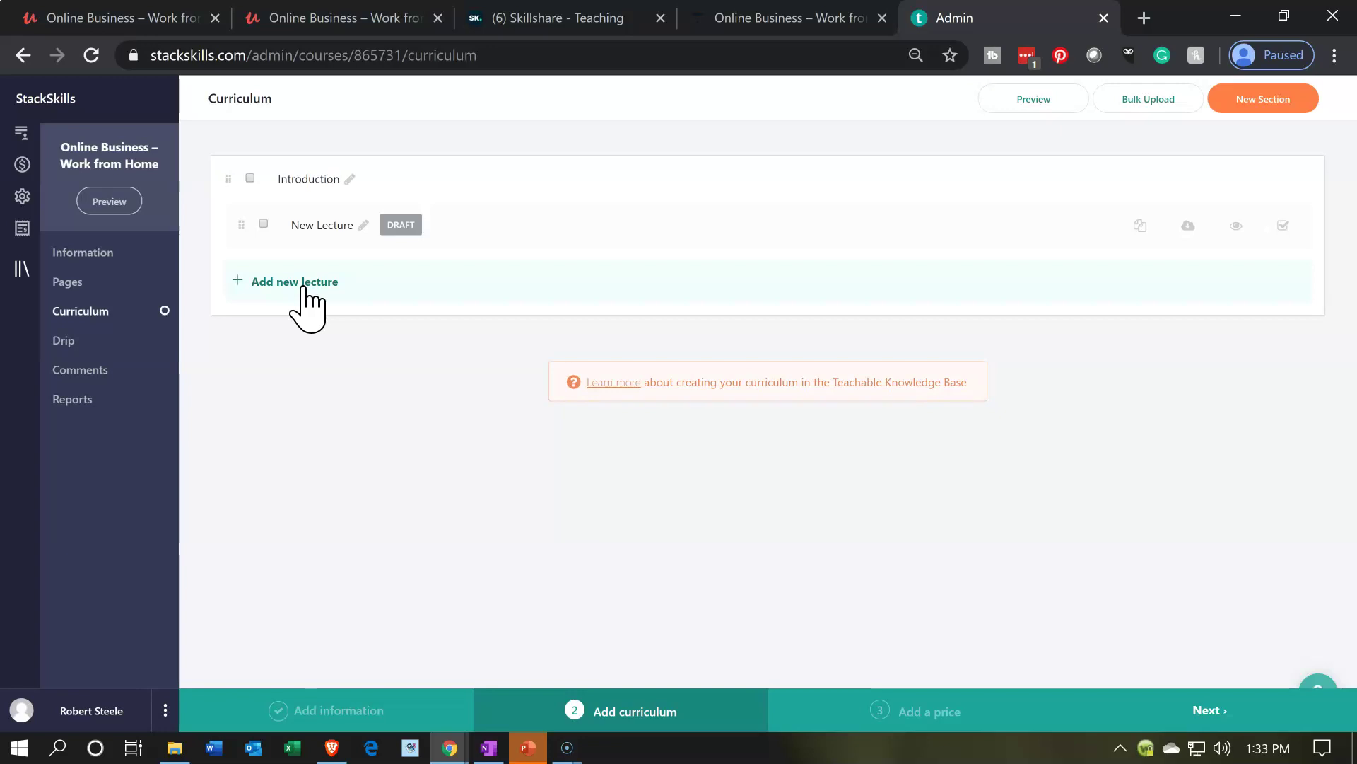
left_click(327, 227)
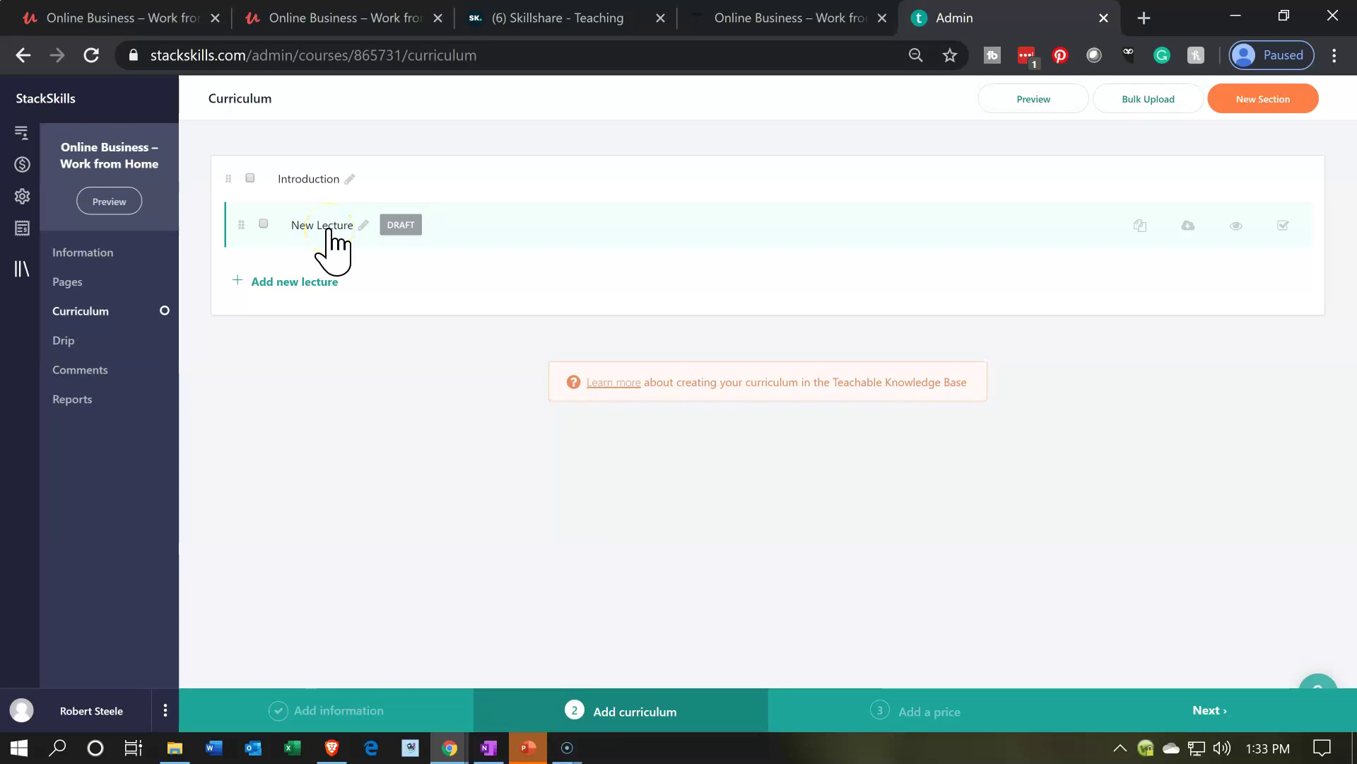
Step: Check the first lecture in Udemy's Section 1 and copy the name of the matching 105 video file from the Video folder in File Explorer
left_click(316, 6)
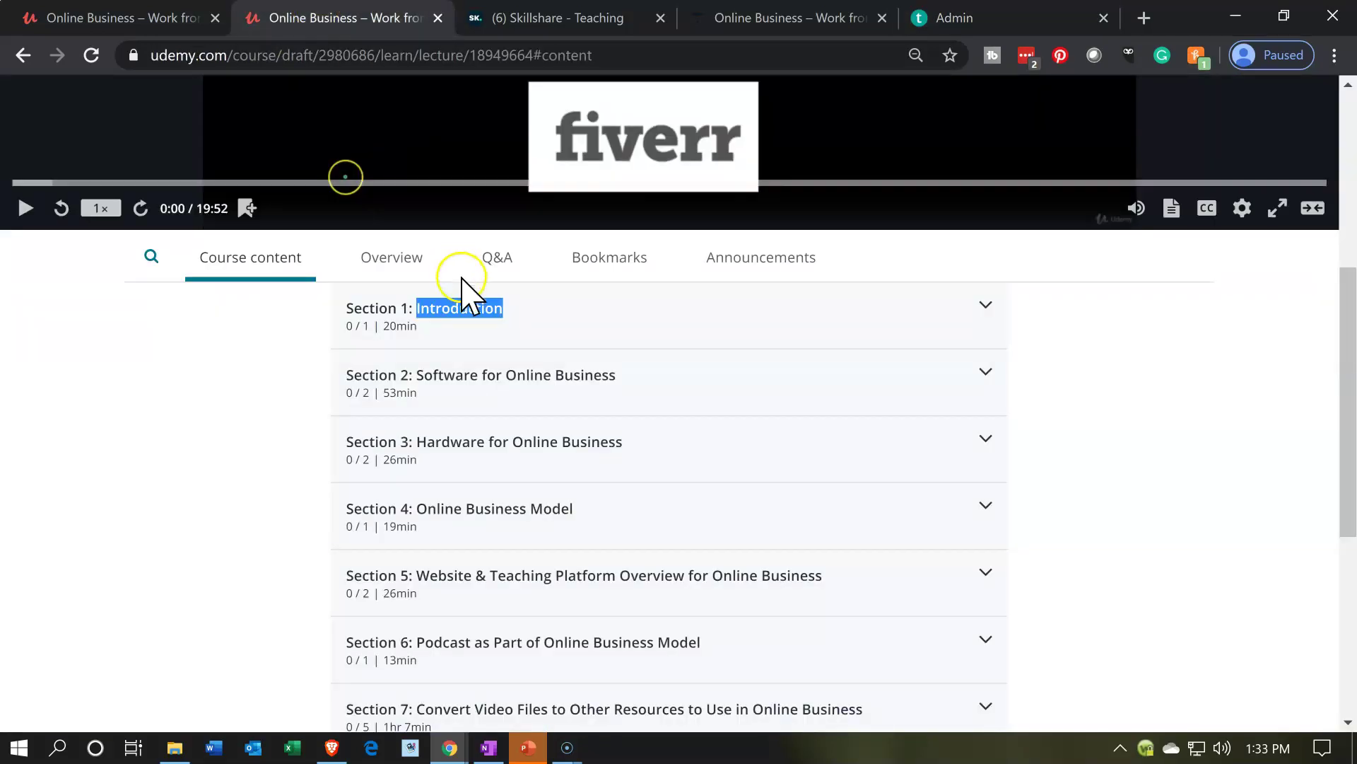
left_click(489, 313)
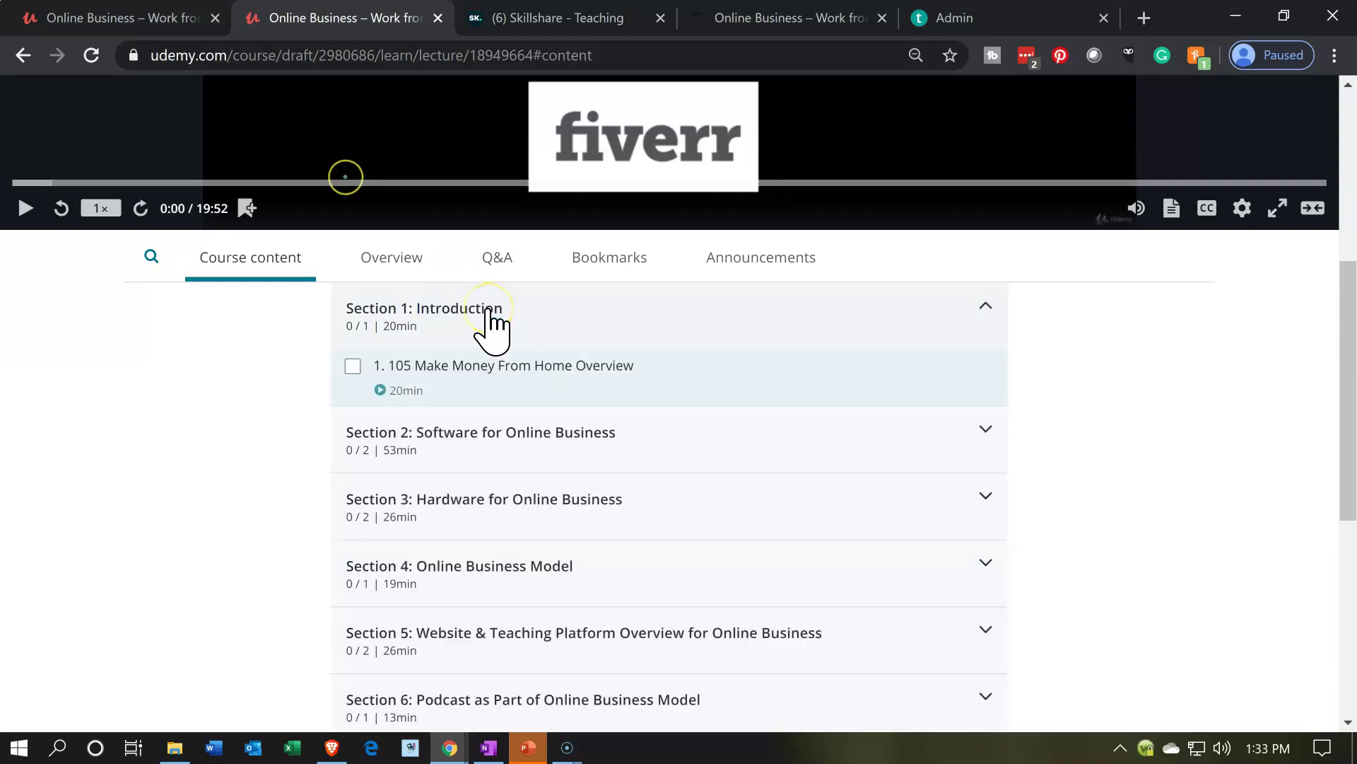
left_click(580, 357)
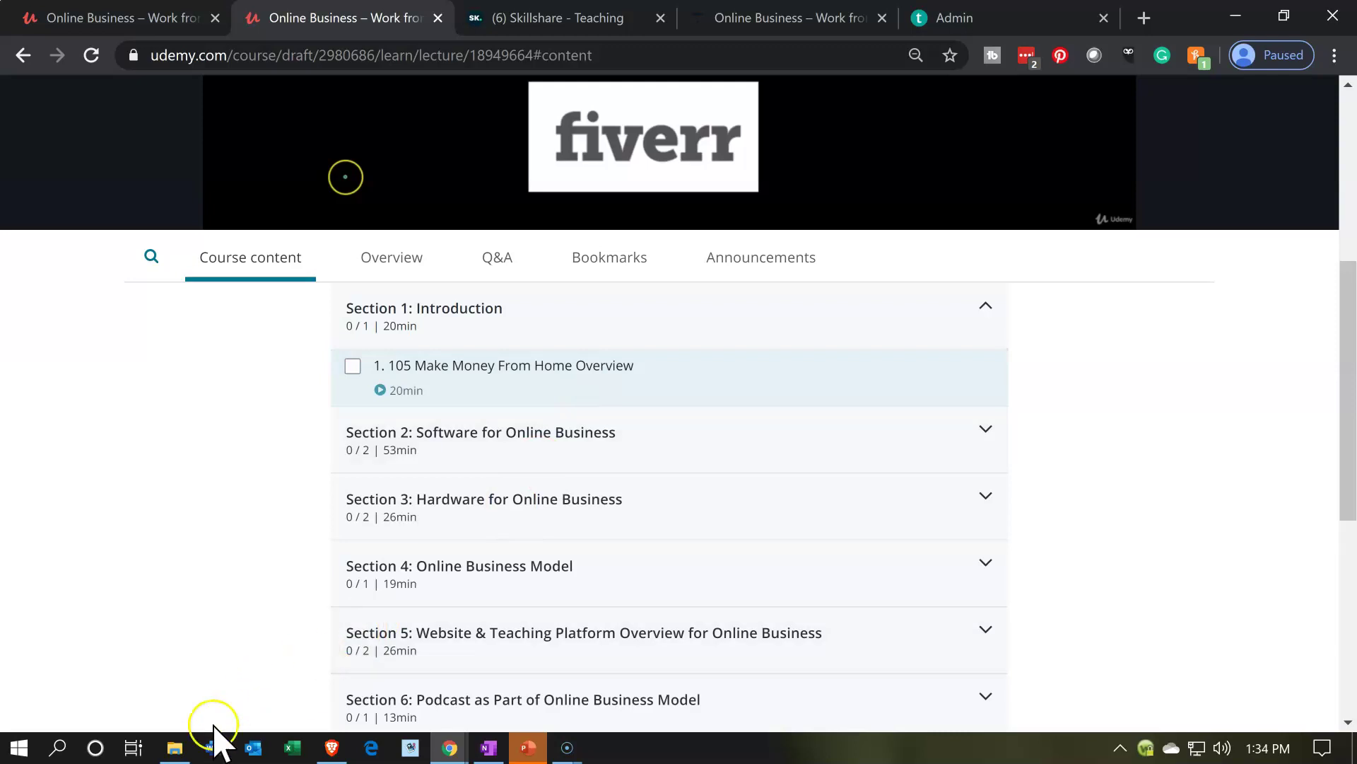
left_click(188, 750)
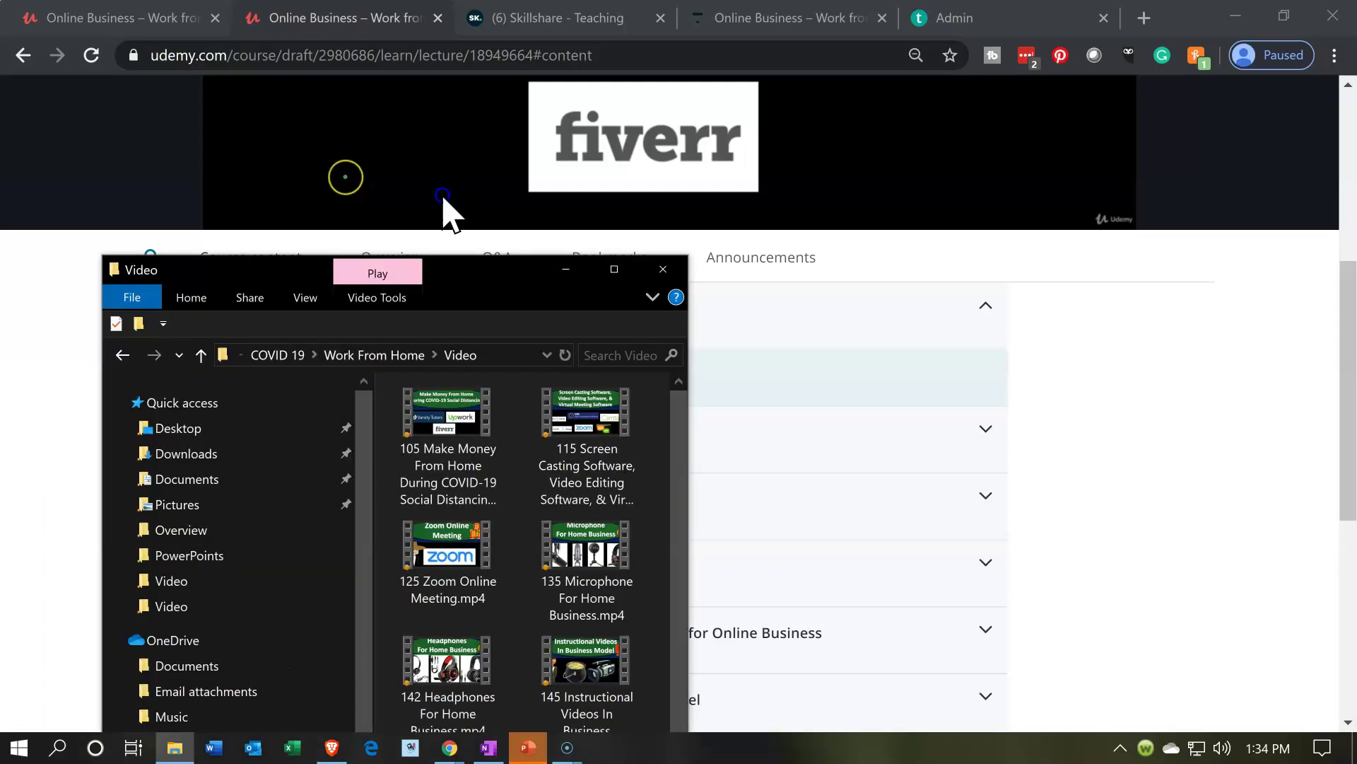
left_click(701, 159)
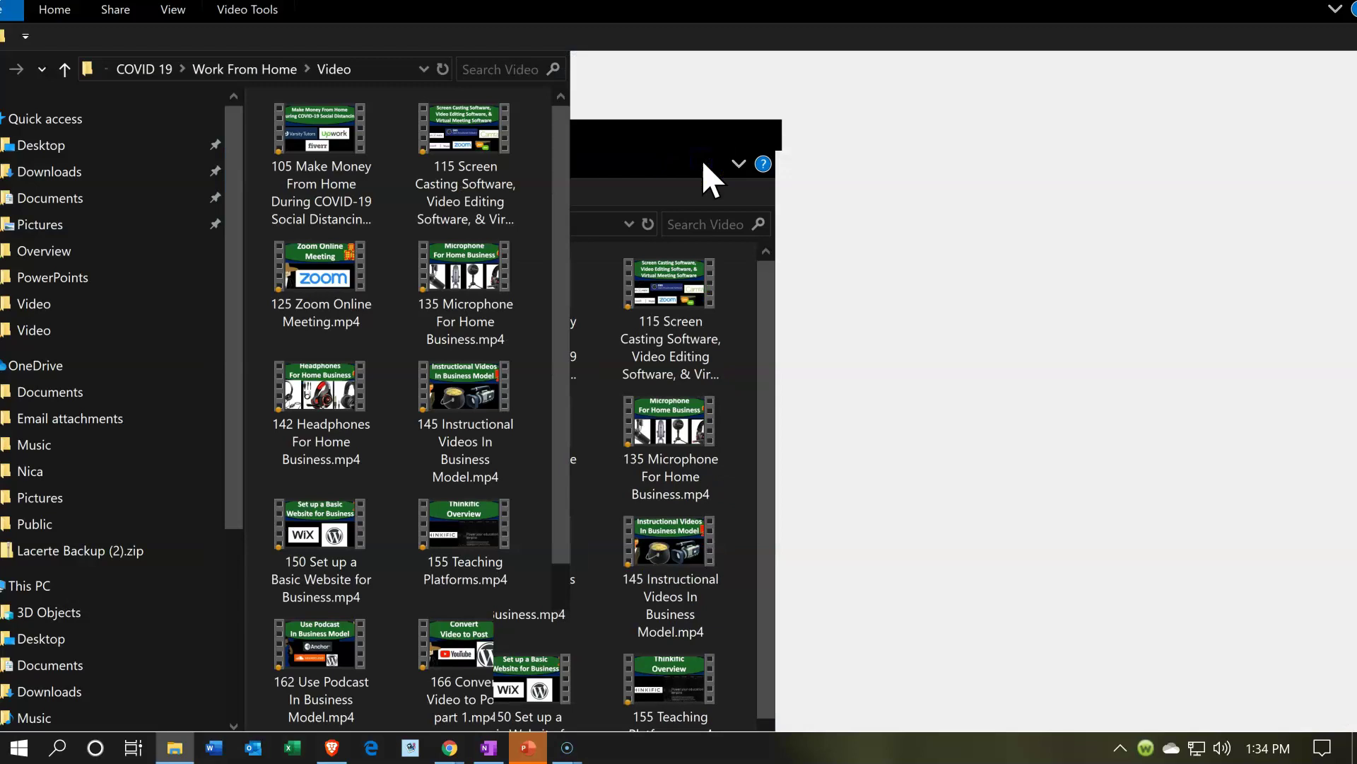
double_click(352, 178)
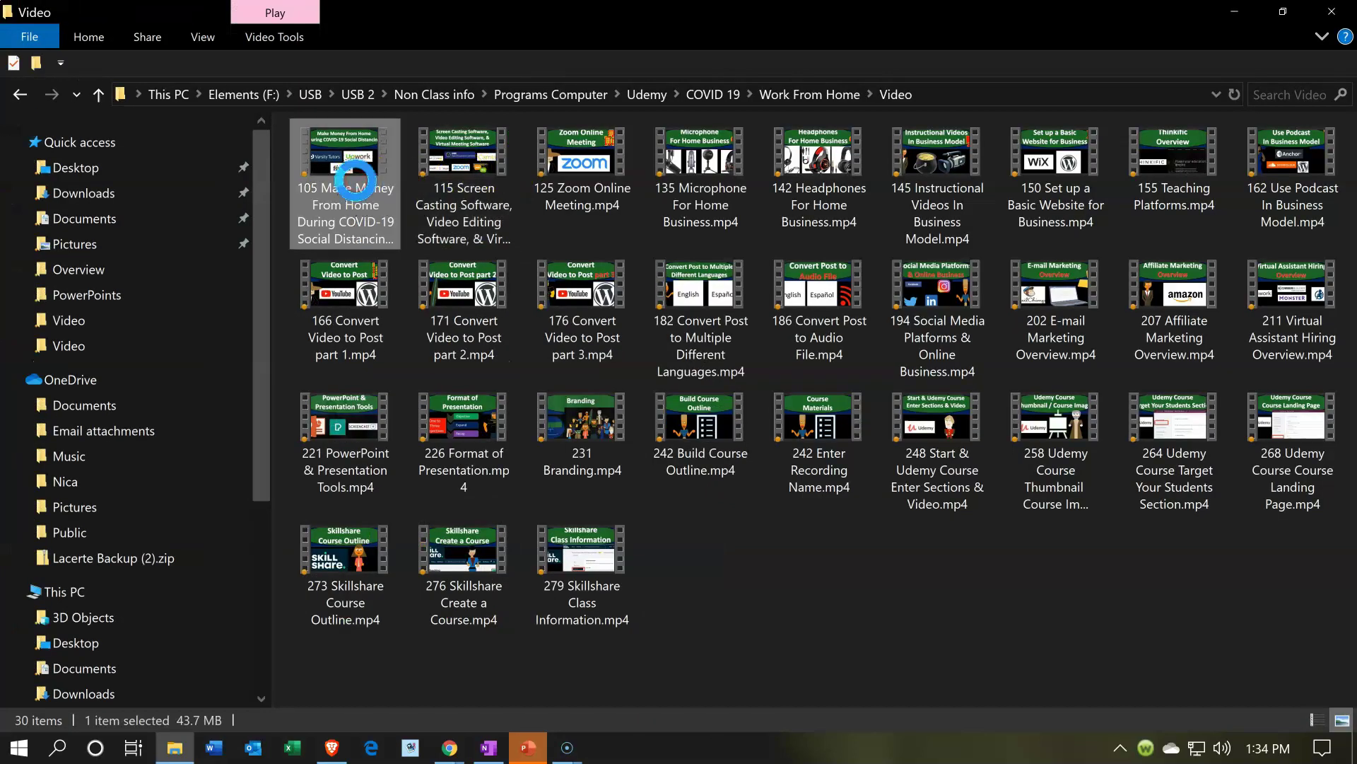
right_click(355, 180)
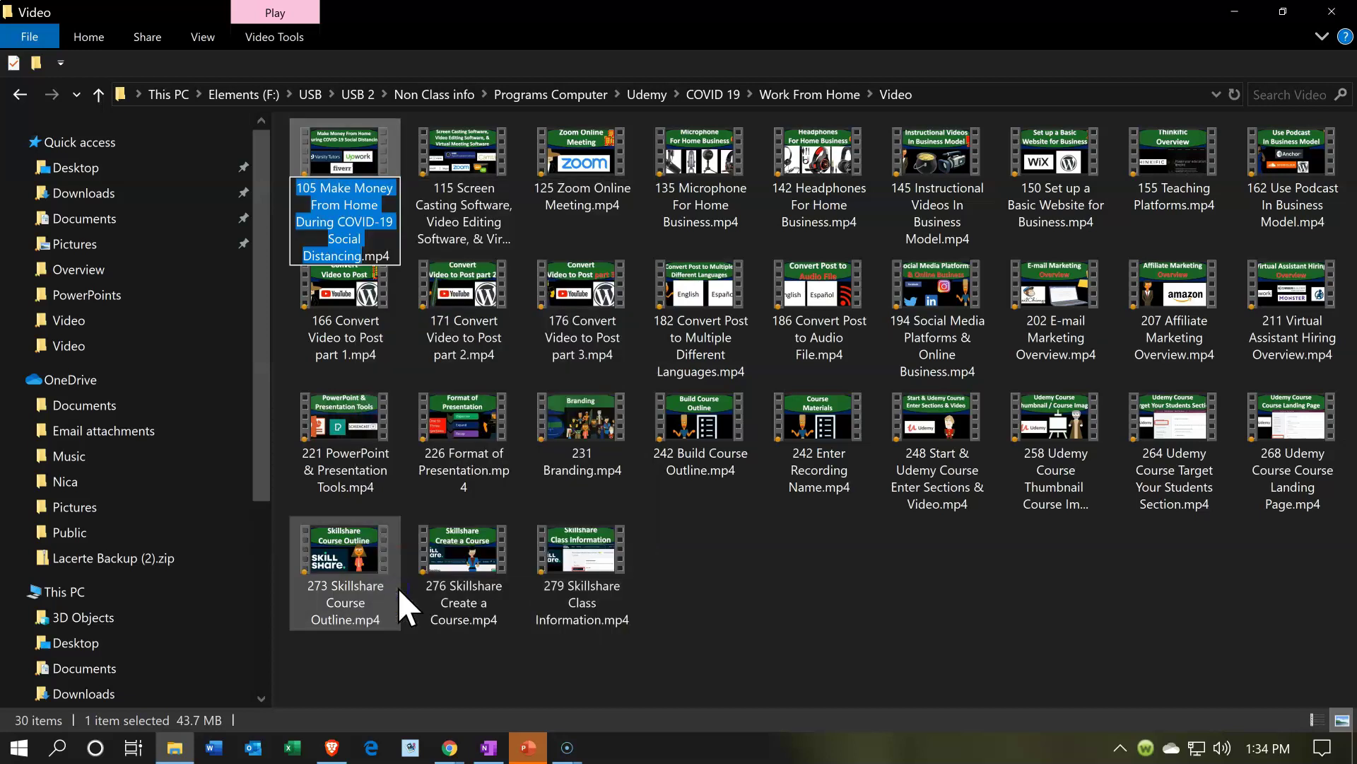
left_click(1253, 9)
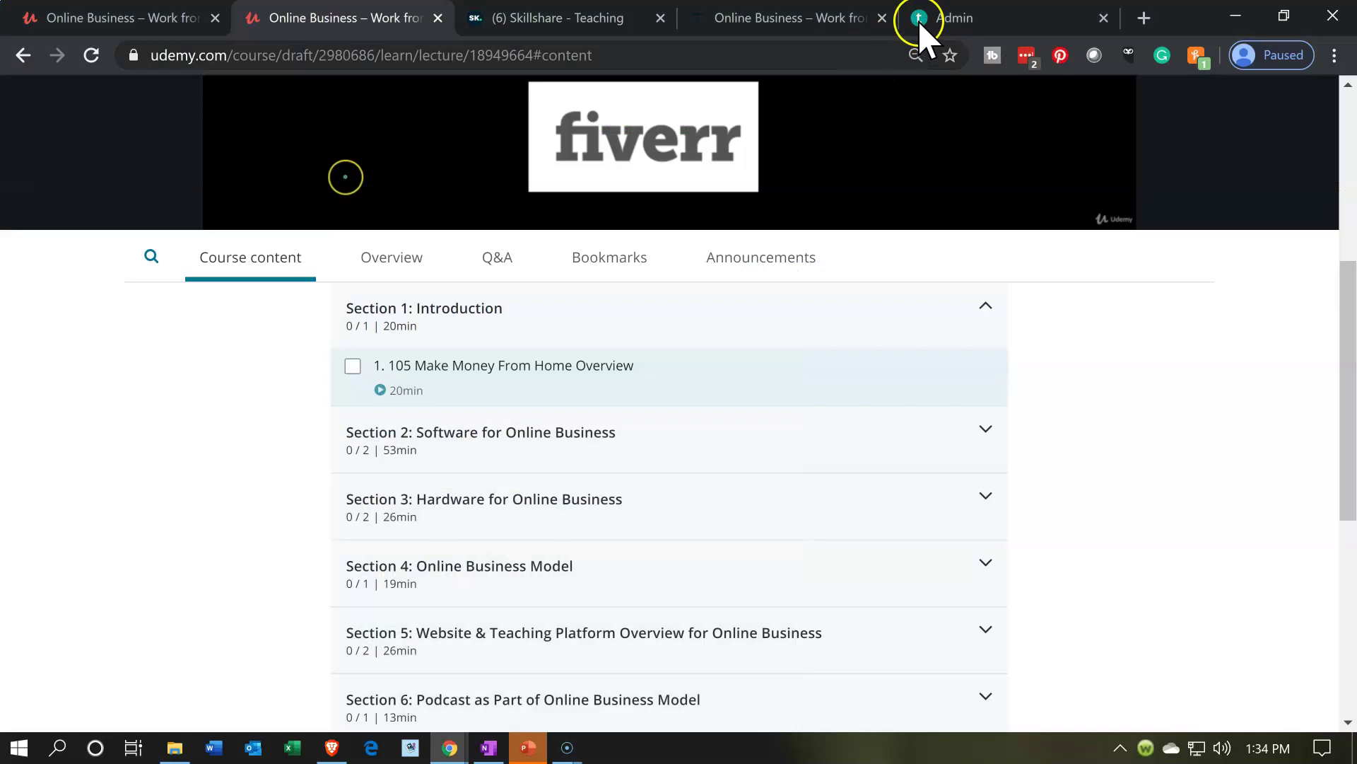
Step: Return to the StackSkills curriculum and rename the new Introduction lecture "105 Make Money From Home"
left_click(936, 21)
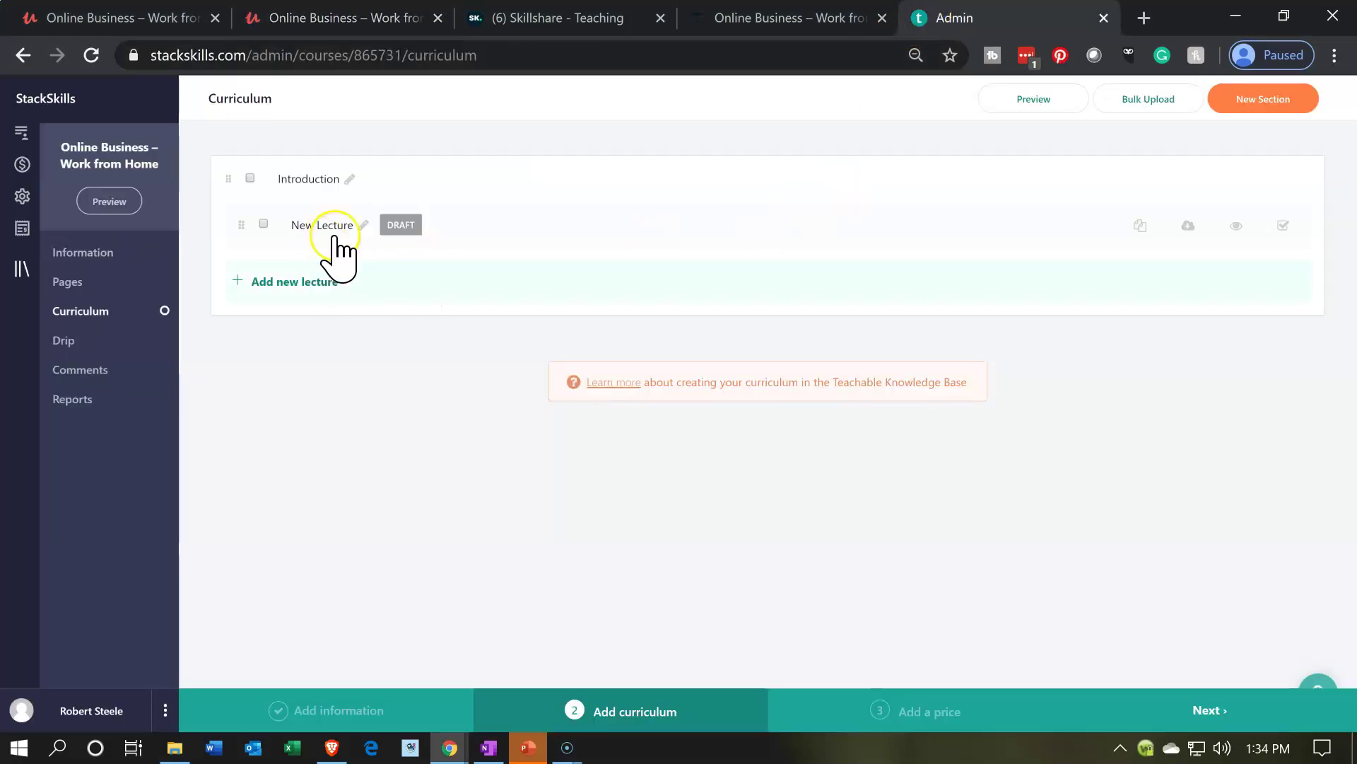
left_click(365, 225)
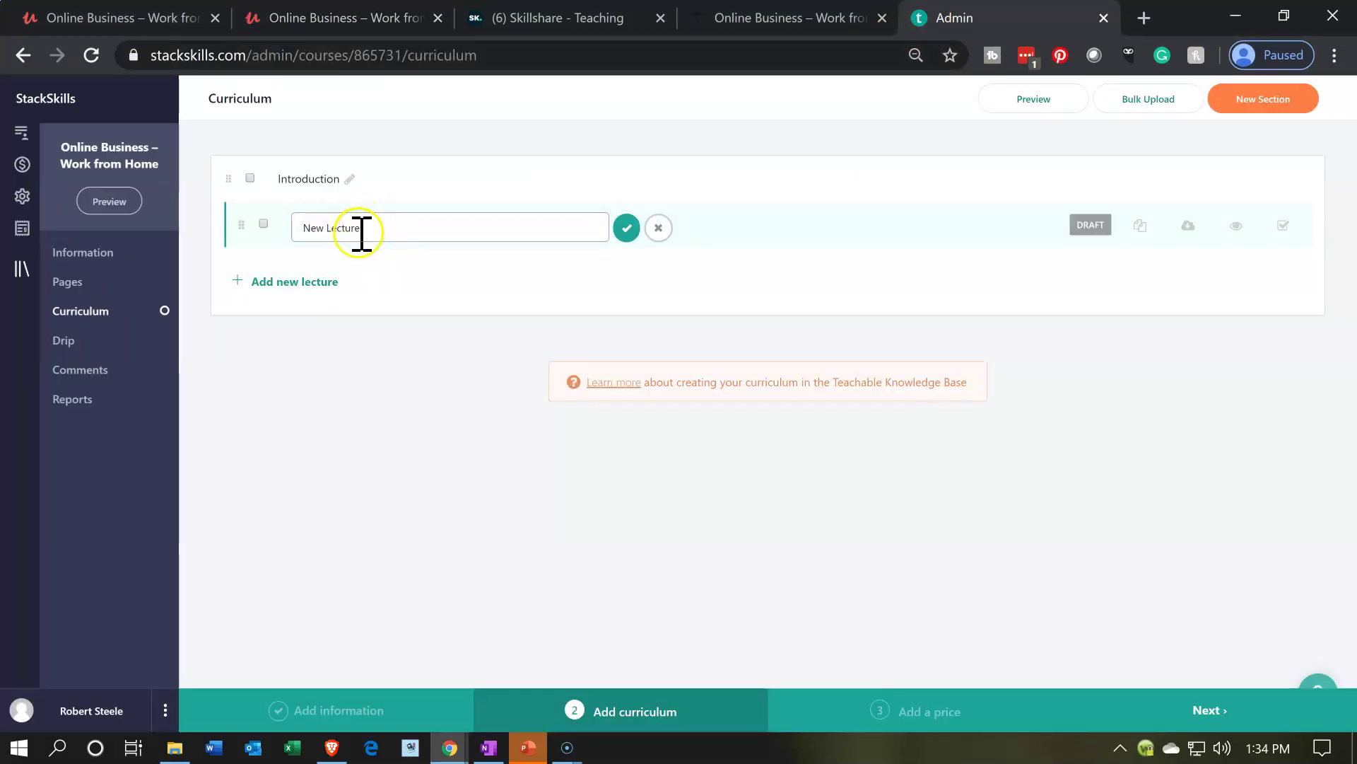
left_click_drag(361, 228, 303, 228)
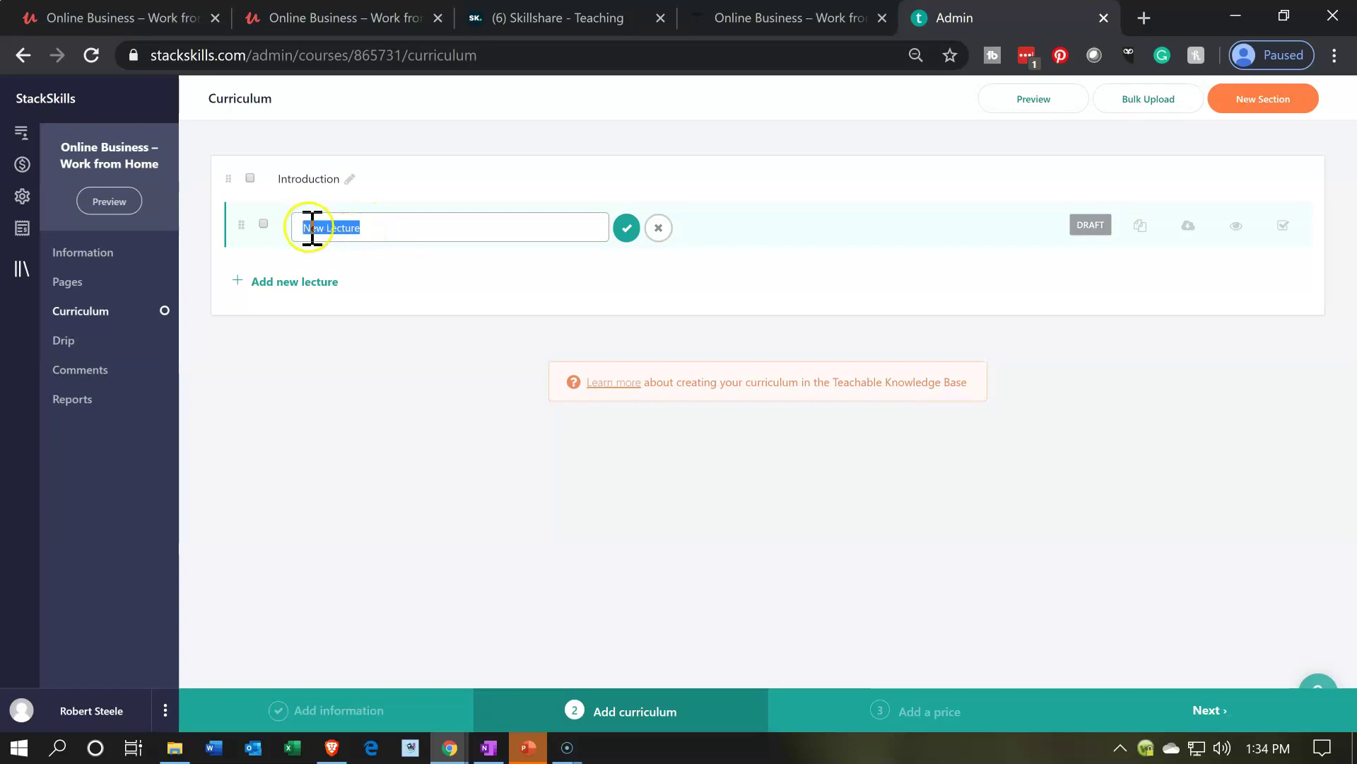
type("05 Make Money From Home During COVID-19 Social Distancing")
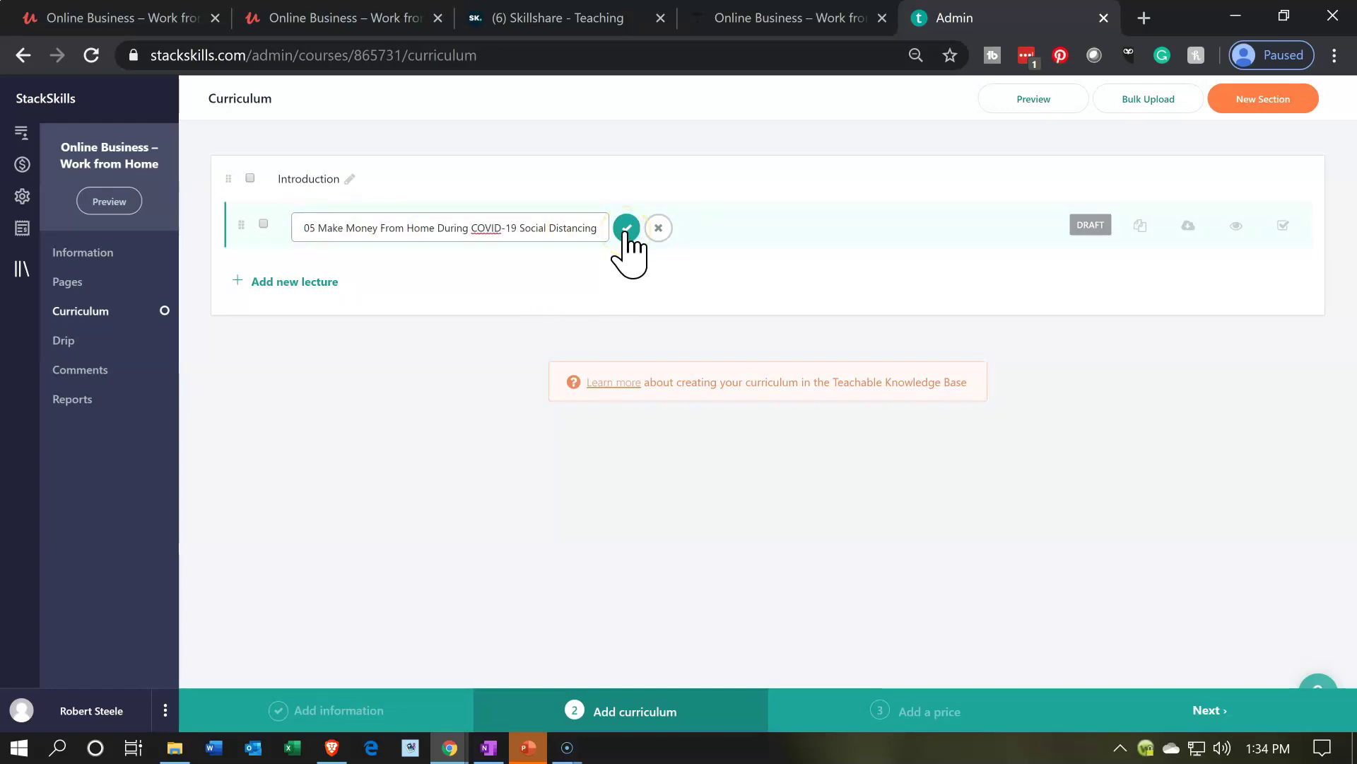
key("Home")
type("1")
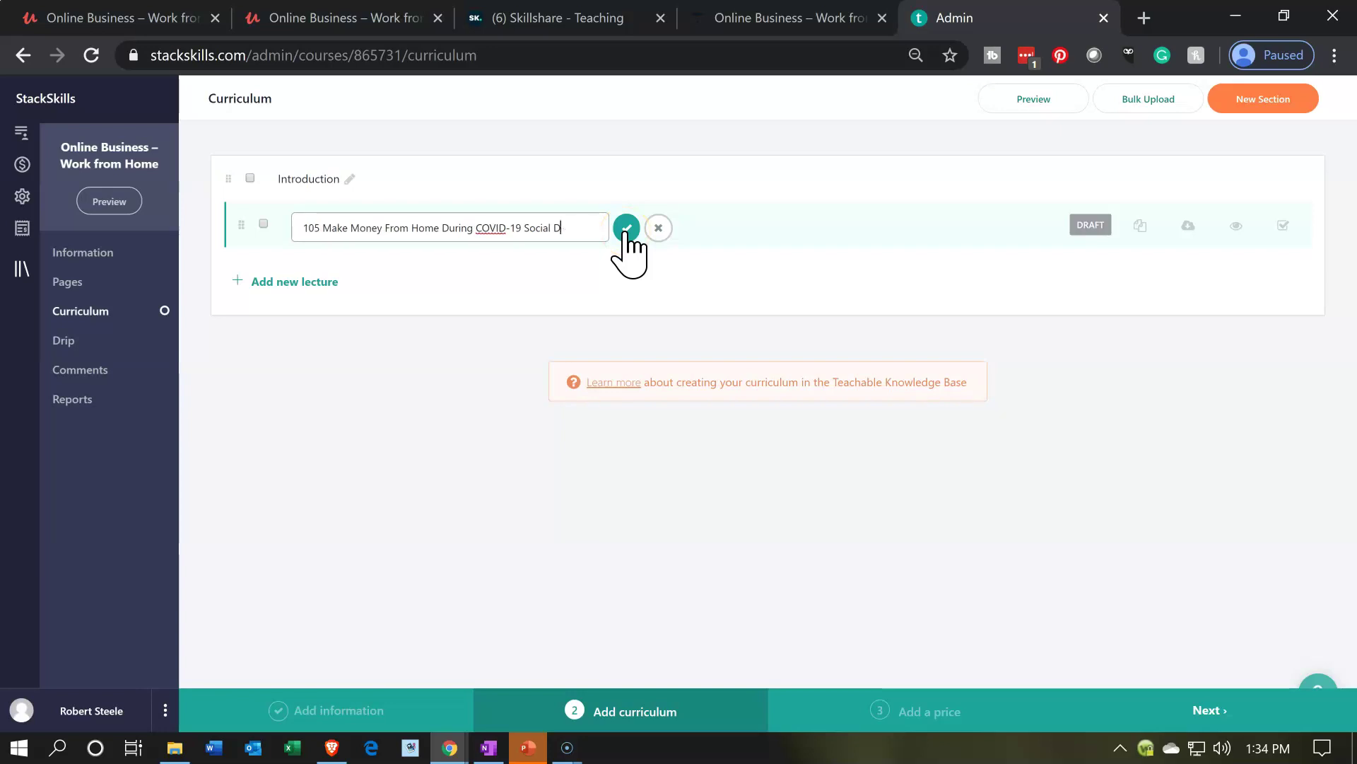
key("BackSpace")
key("BackSpace")
key("BackSpace")
key("BackSpace")
key("BackSpace")
key("BackSpace")
key("BackSpace")
key("BackSpace")
key("BackSpace")
left_click(625, 230)
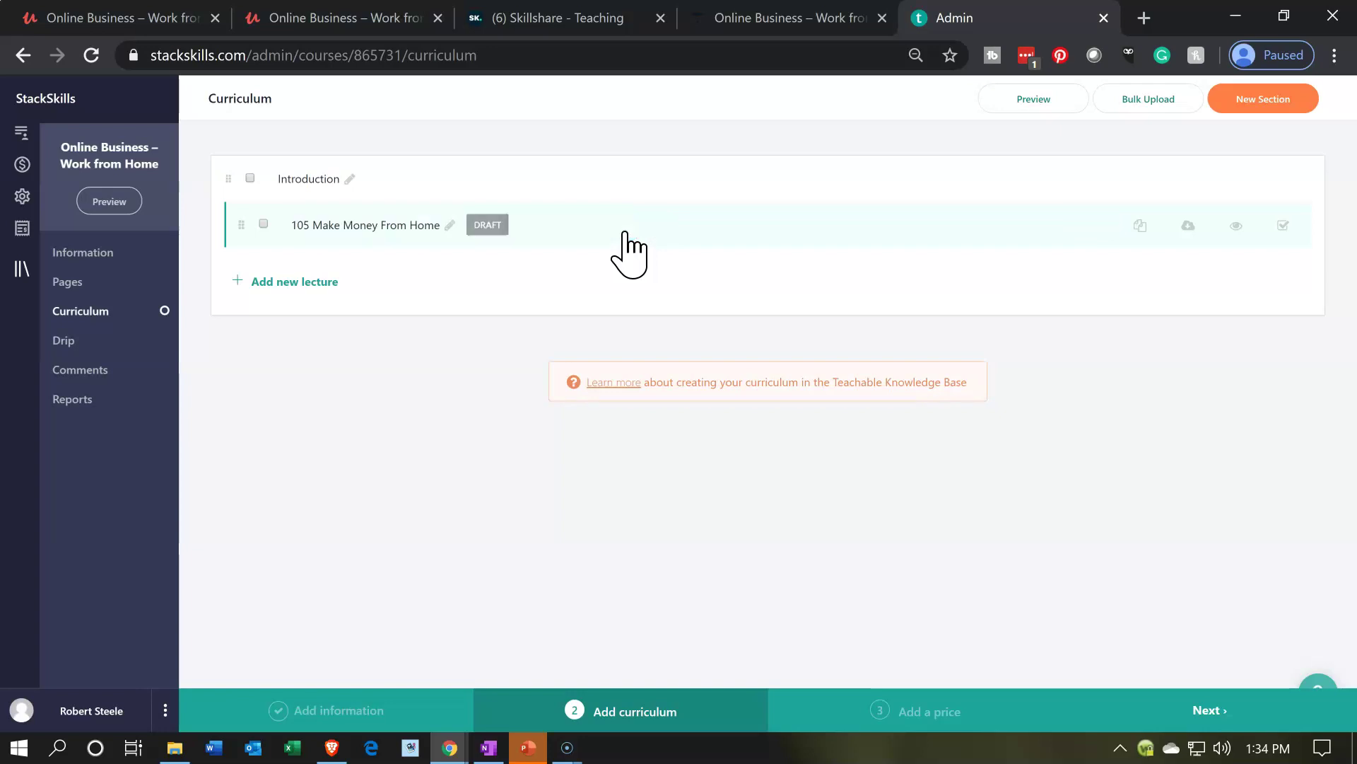
Step: Open the 105 lecture, place the browser beside the Video folder, and upload "105 Make Money From Home During COVID-19 Social Distancing.mp4" as its content
left_click(367, 227)
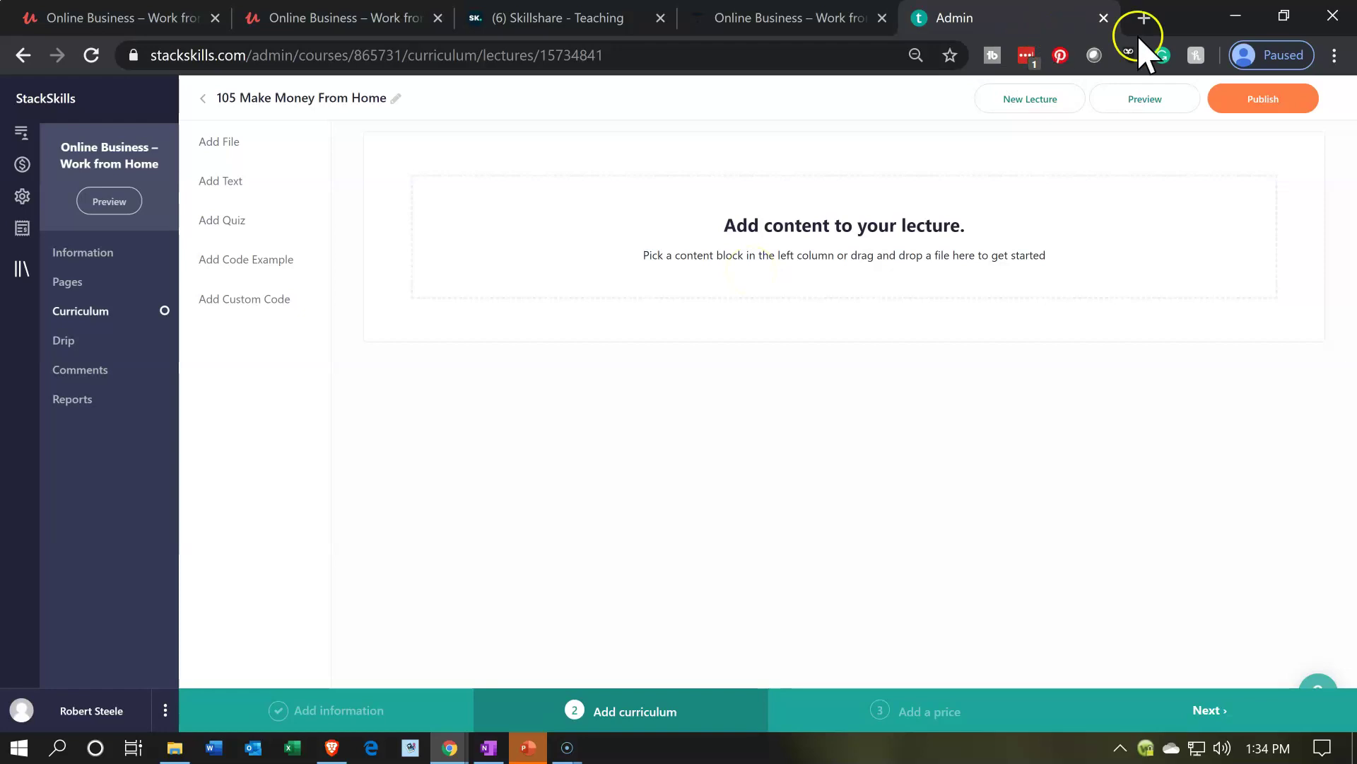
key("super+Down")
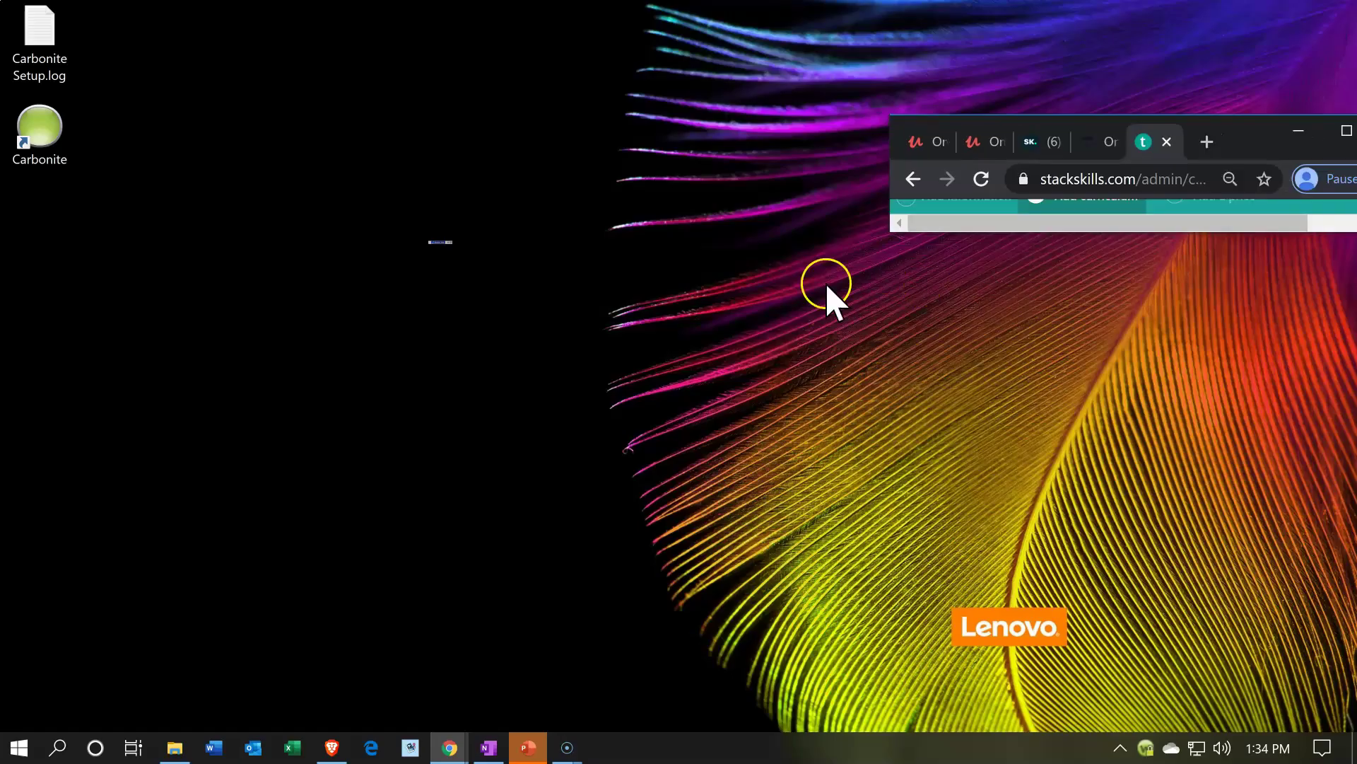
left_click_drag(913, 273, 1354, 299)
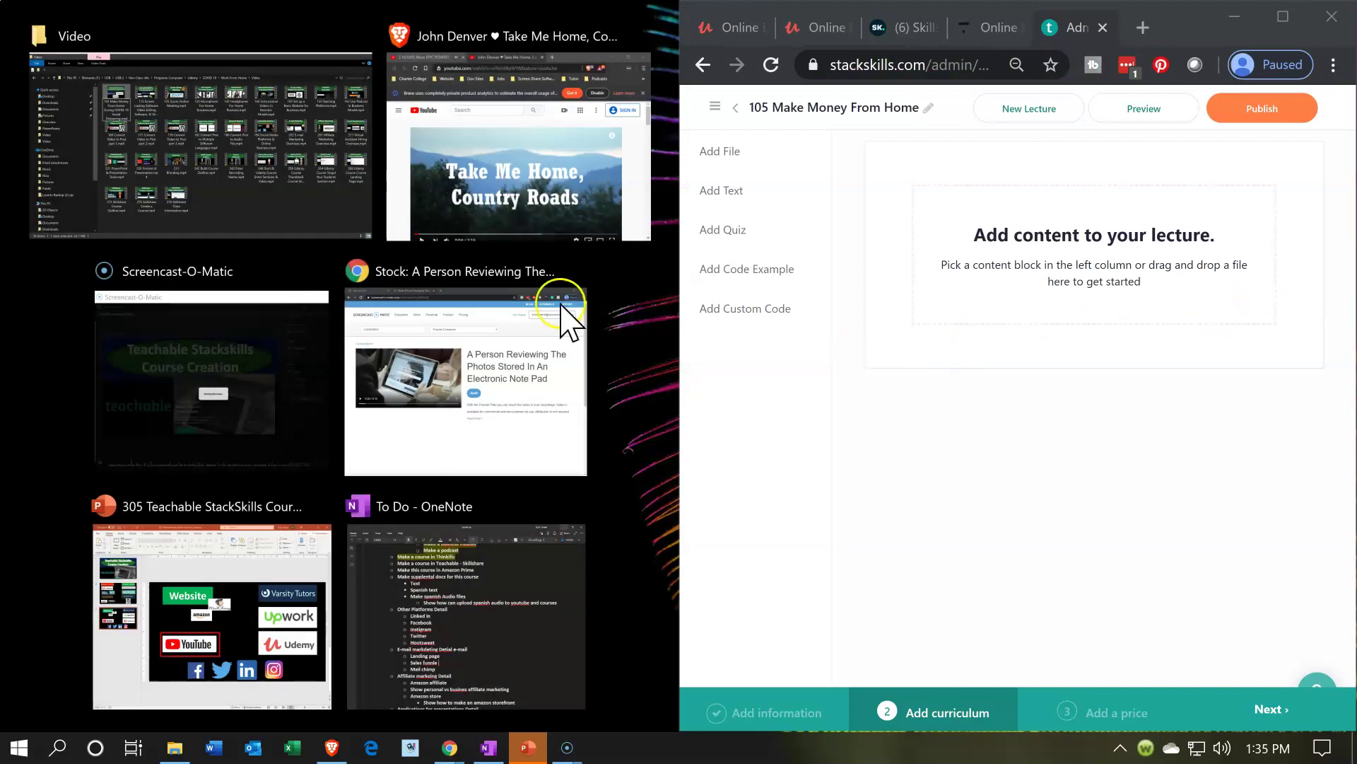
left_click(333, 244)
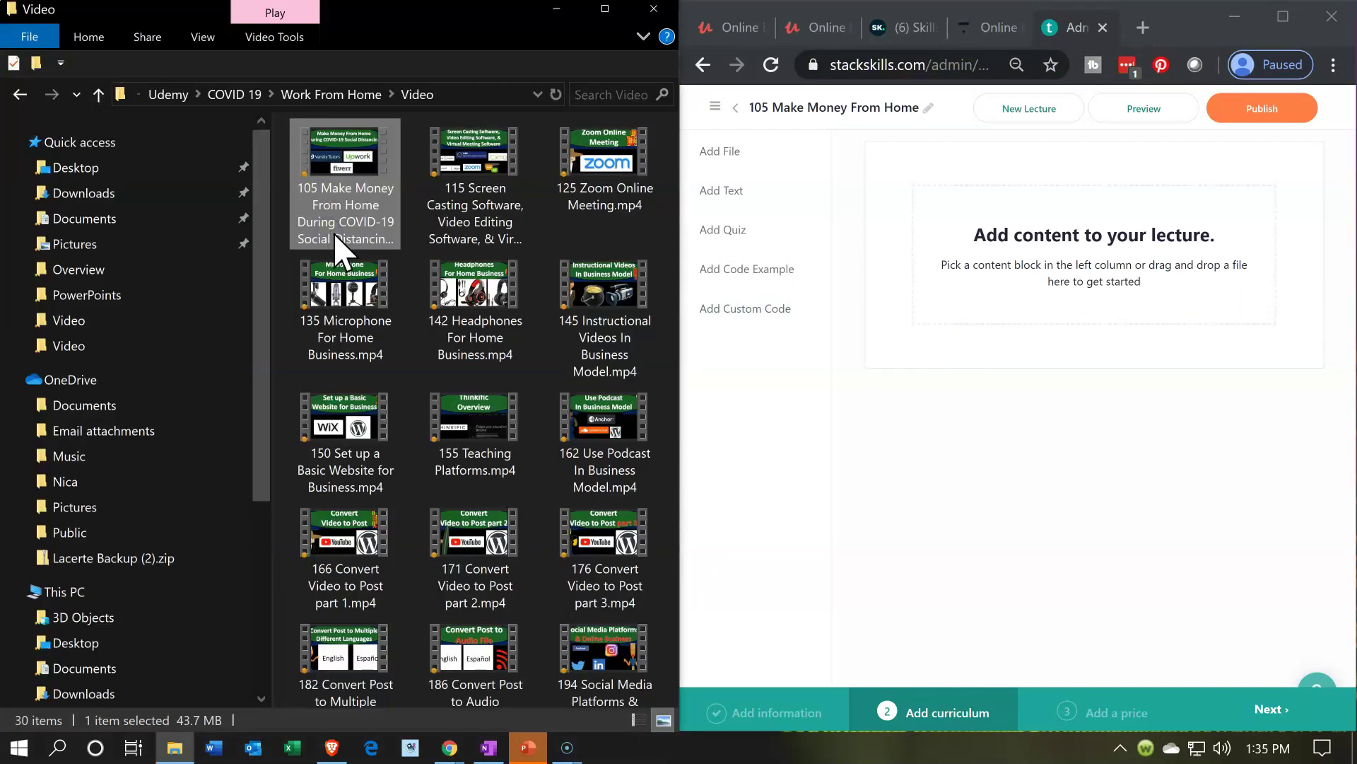
left_click_drag(362, 164, 1087, 298)
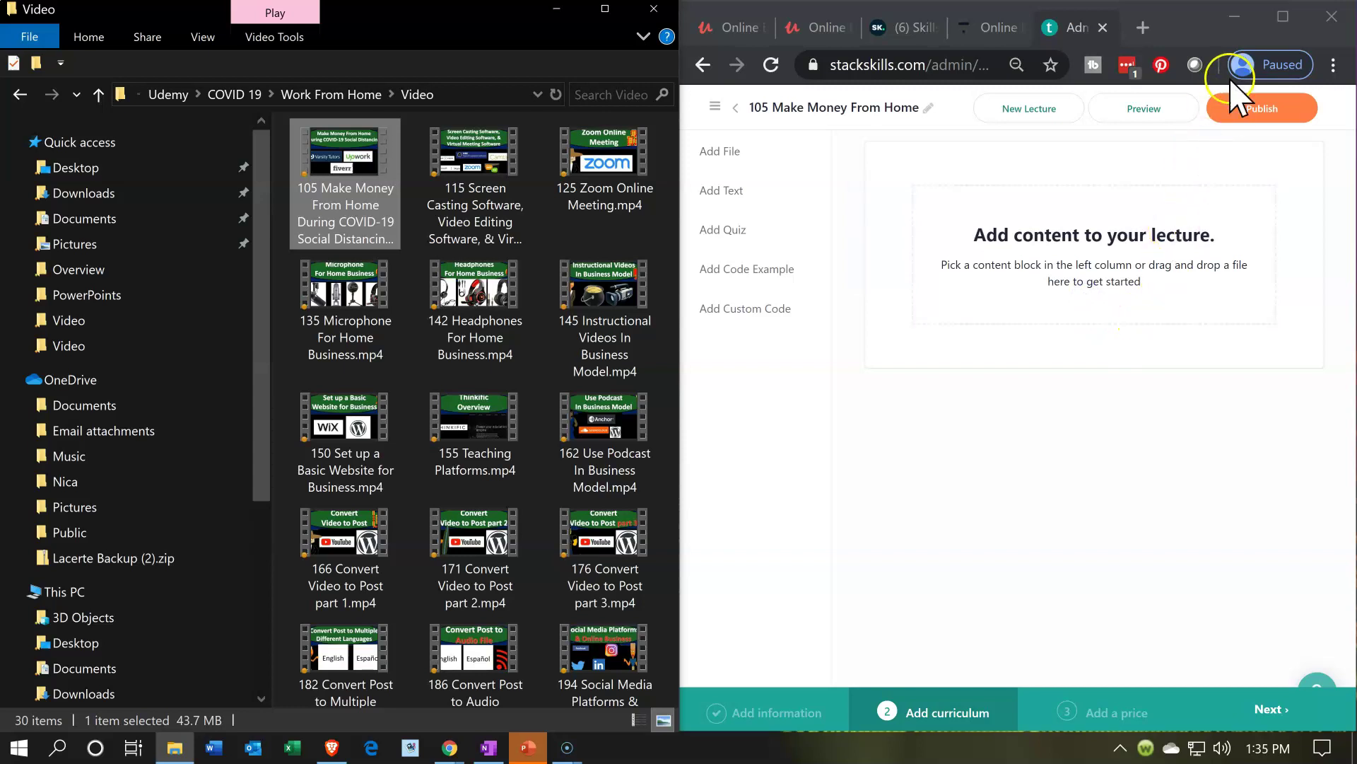
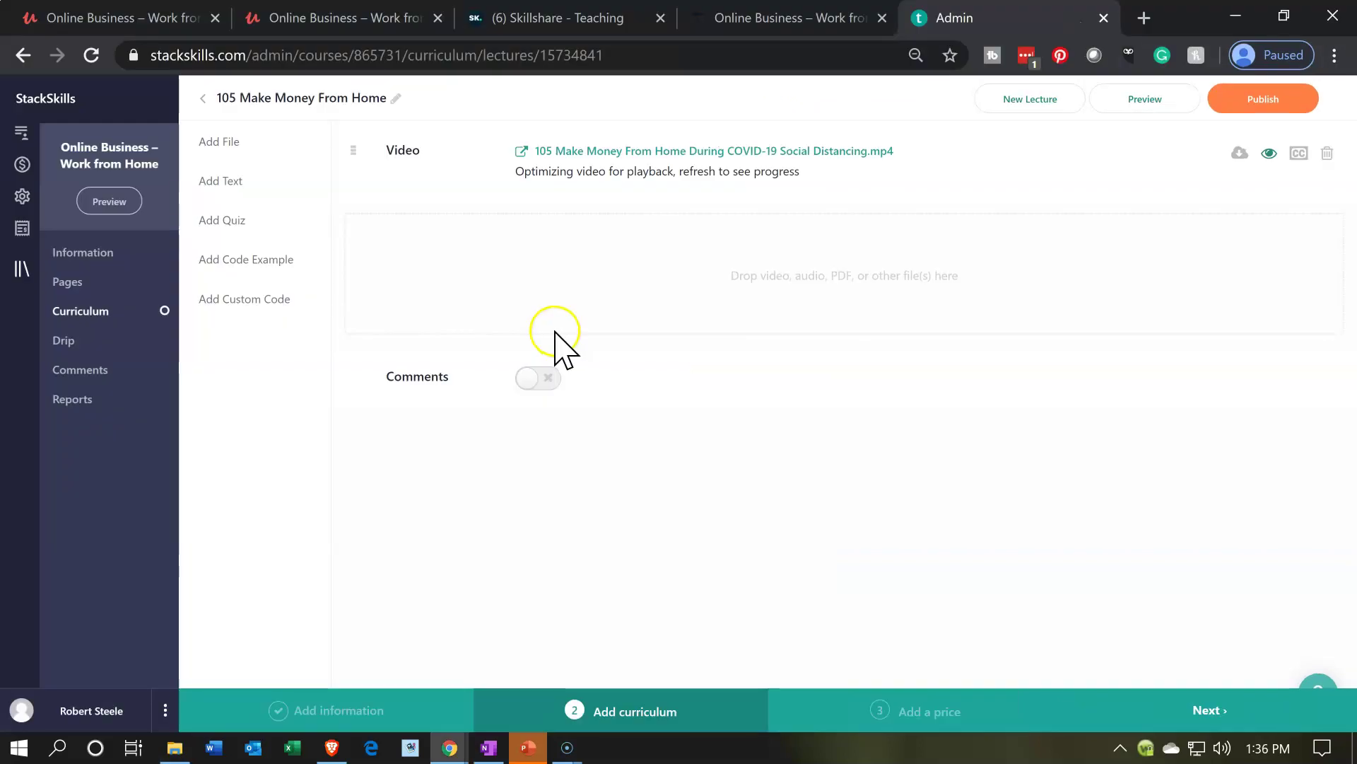
Step: Examine the lecture's file, text, quiz, code example and custom code content options, and return to the course curriculum
left_click(249, 141)
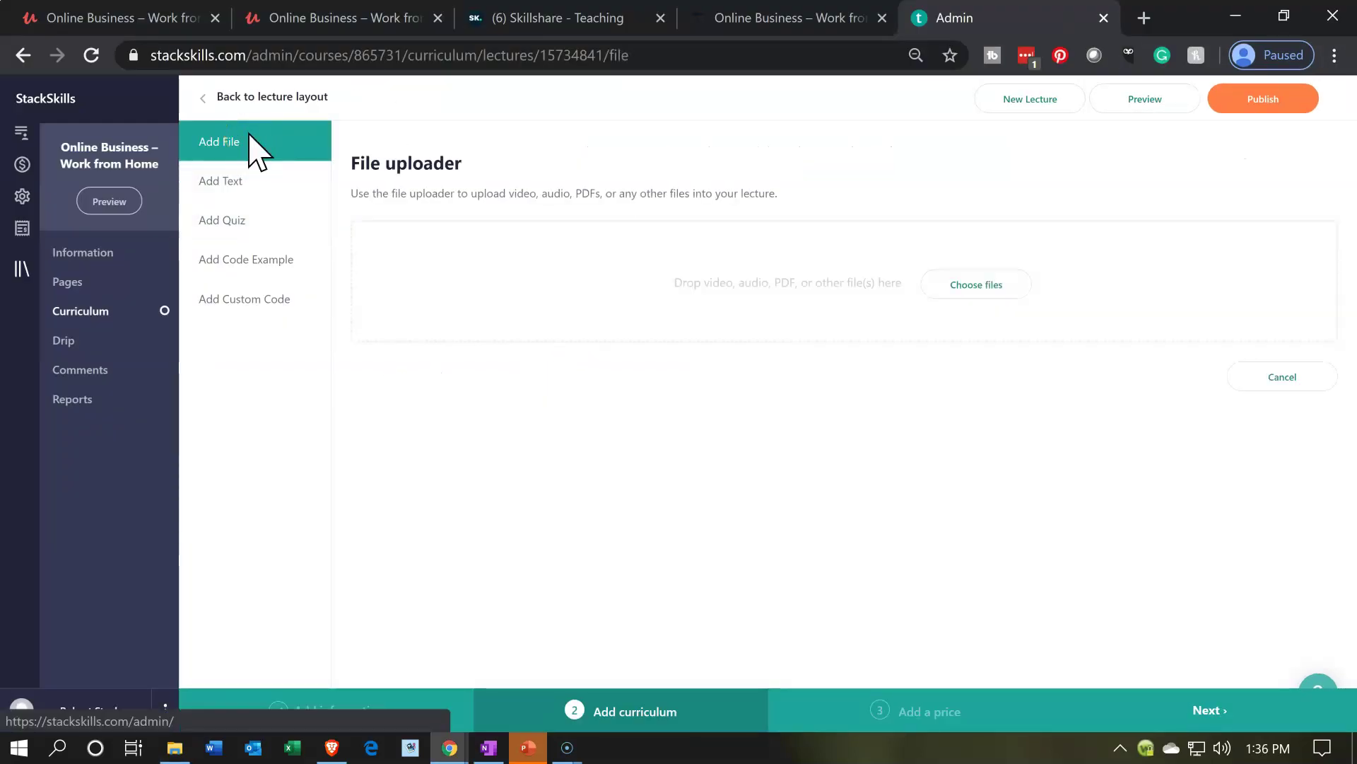
left_click(240, 190)
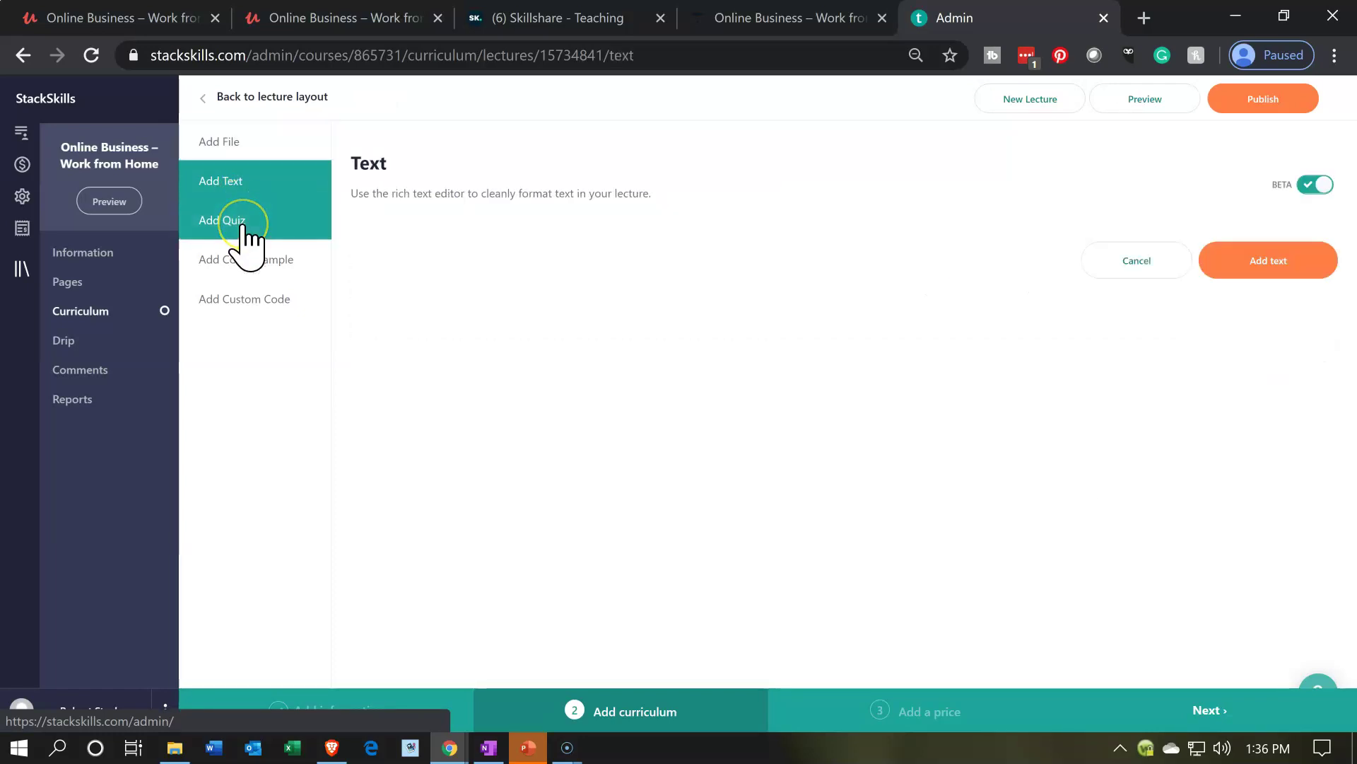
left_click(243, 223)
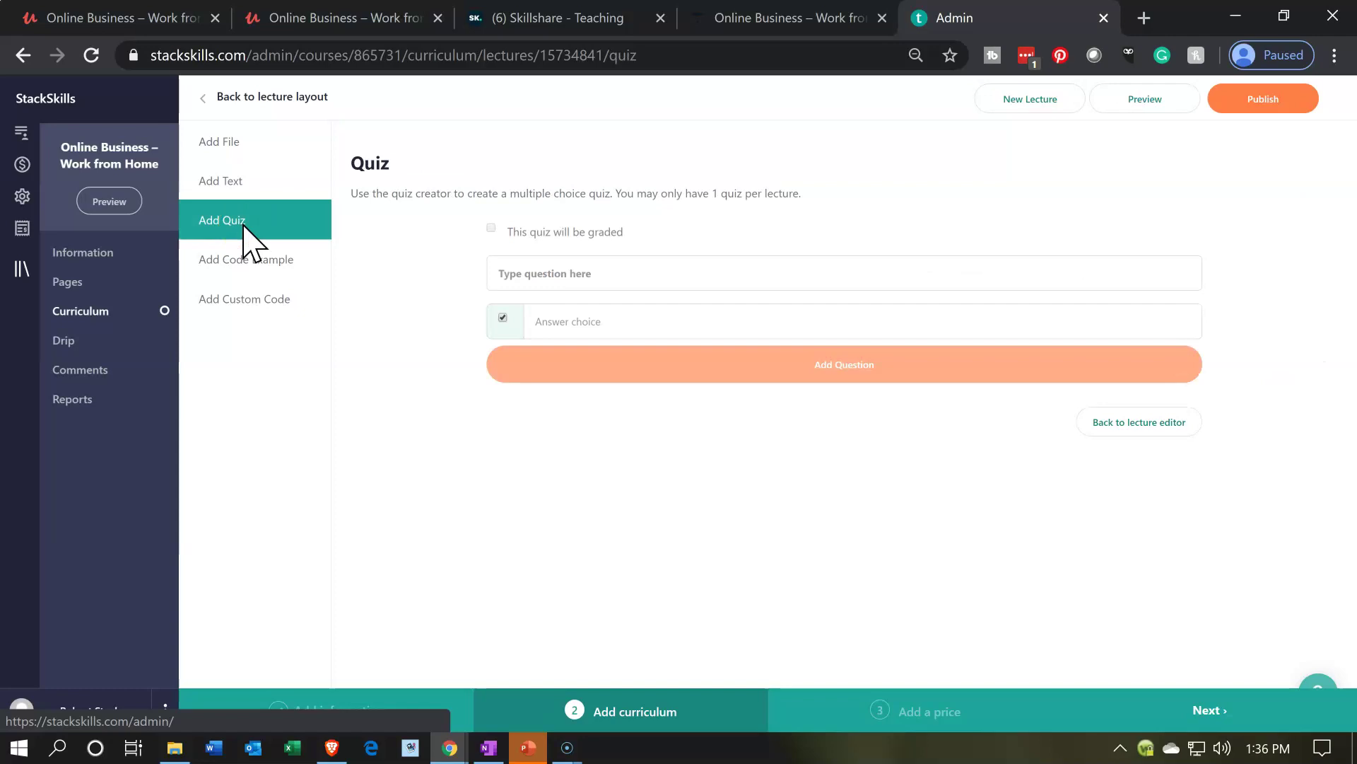
left_click(241, 260)
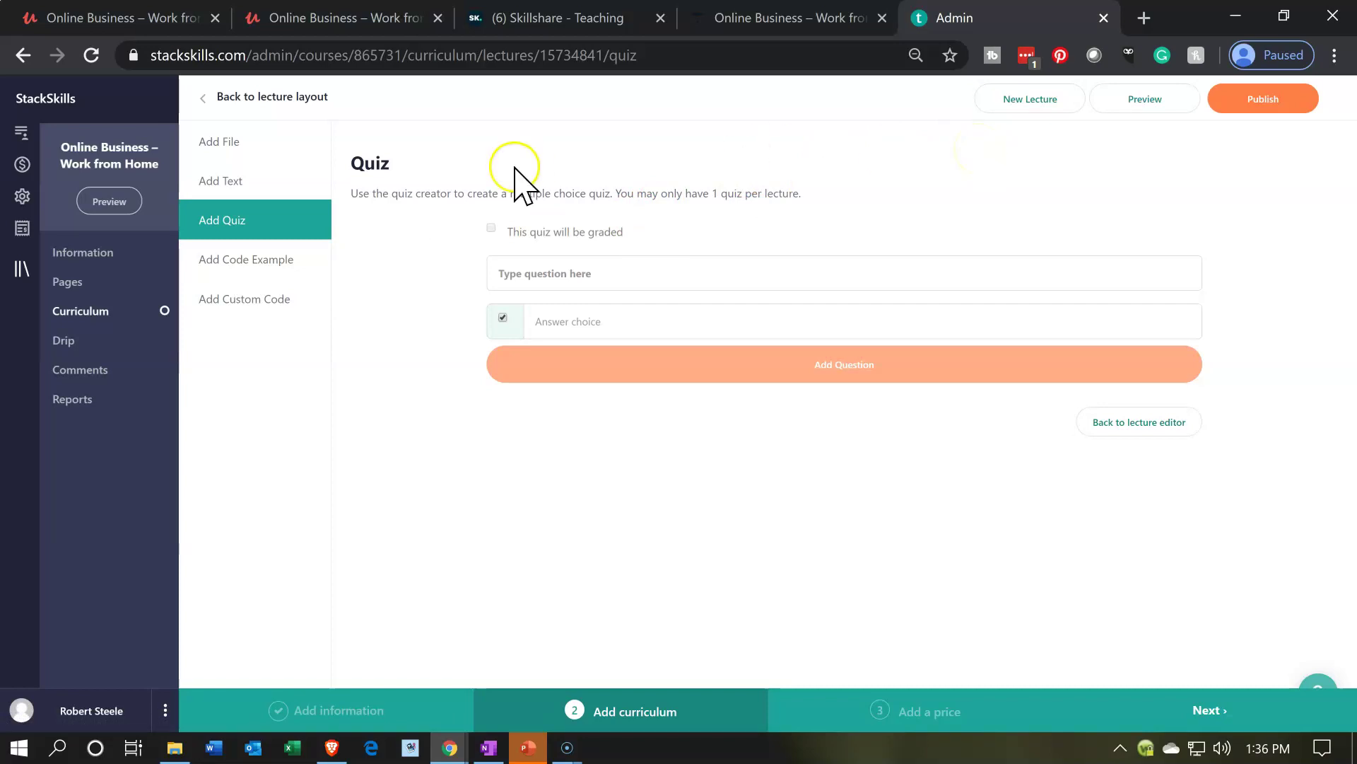
left_click(271, 268)
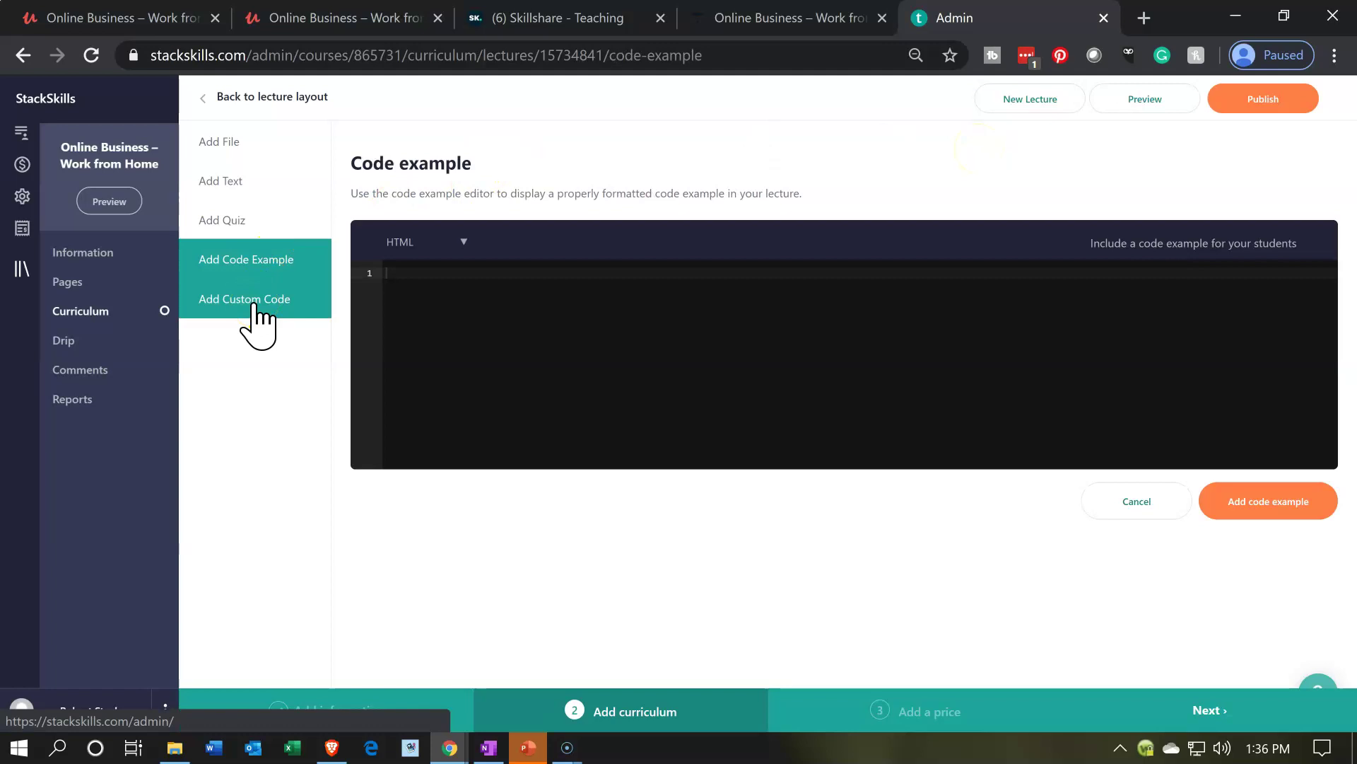
left_click(257, 311)
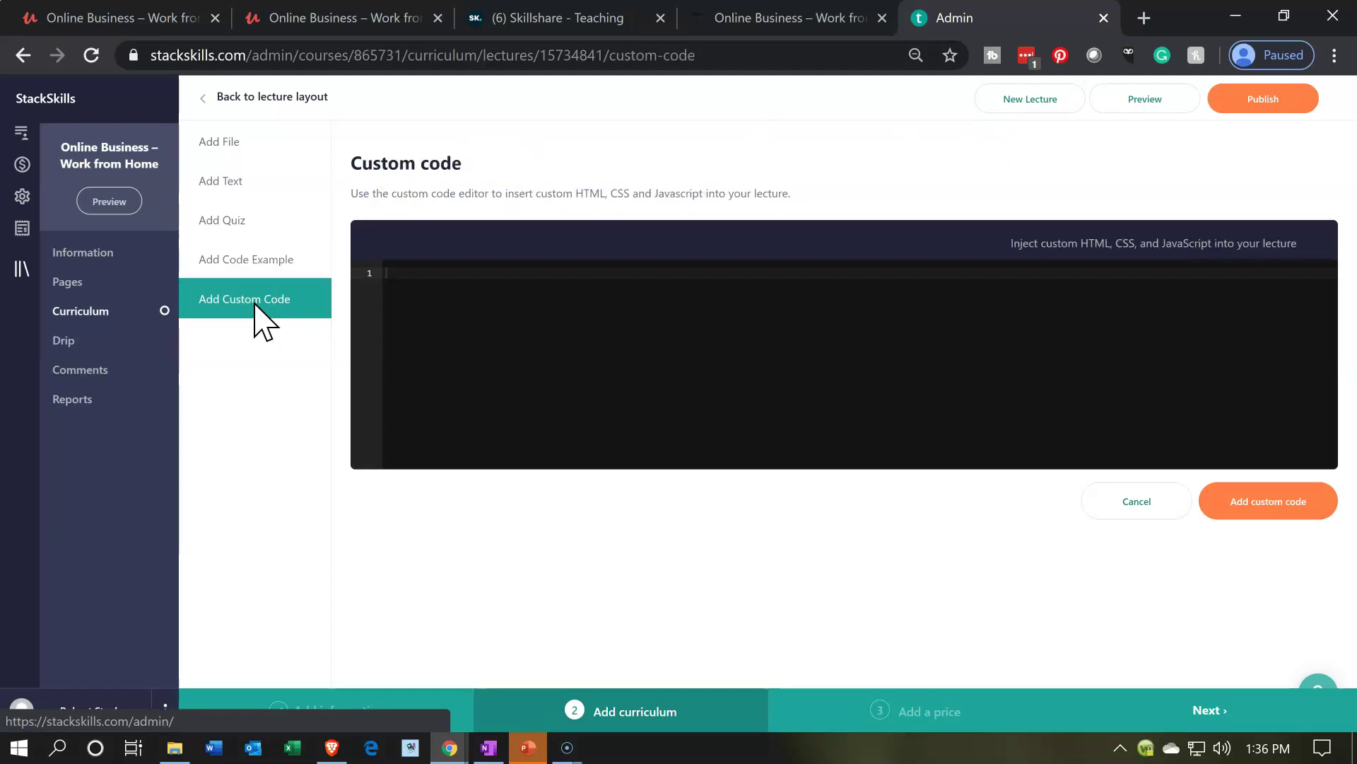
left_click(236, 151)
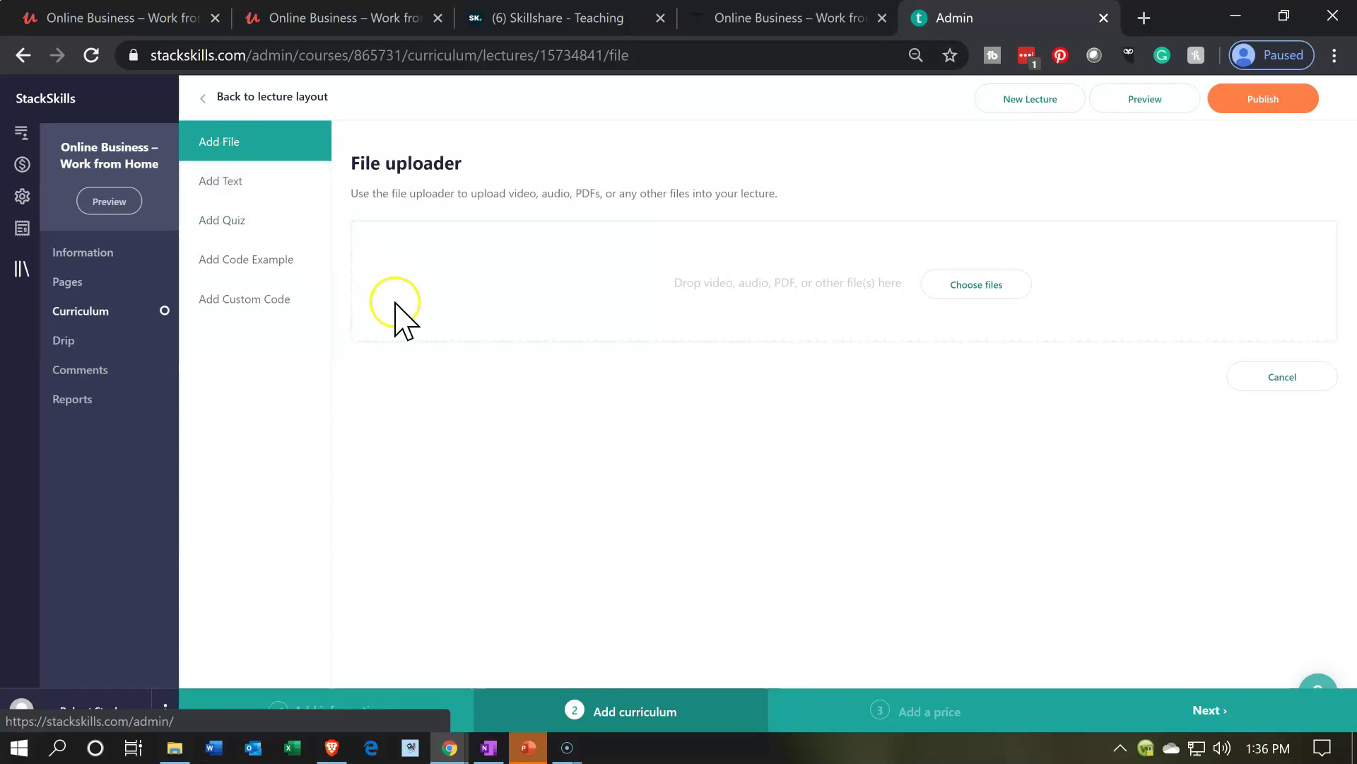
left_click(210, 90)
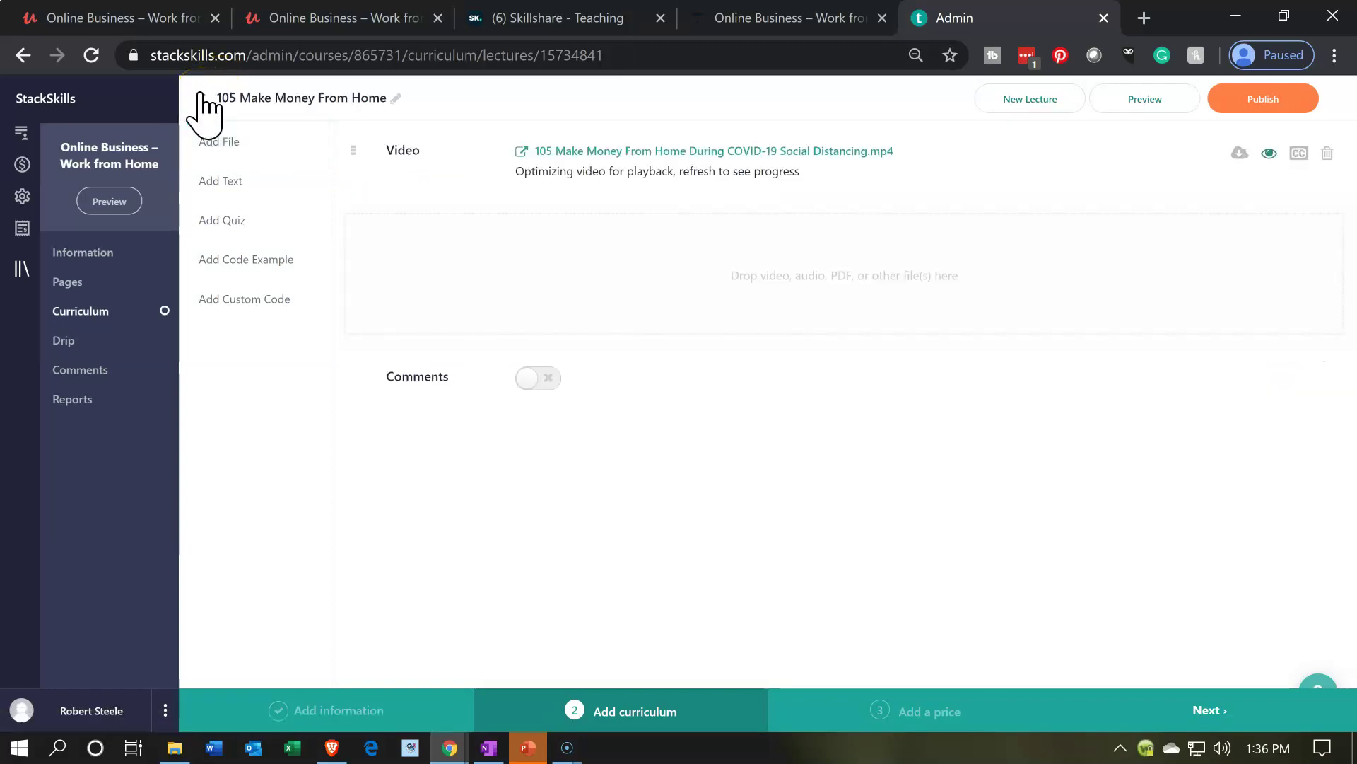
left_click(205, 96)
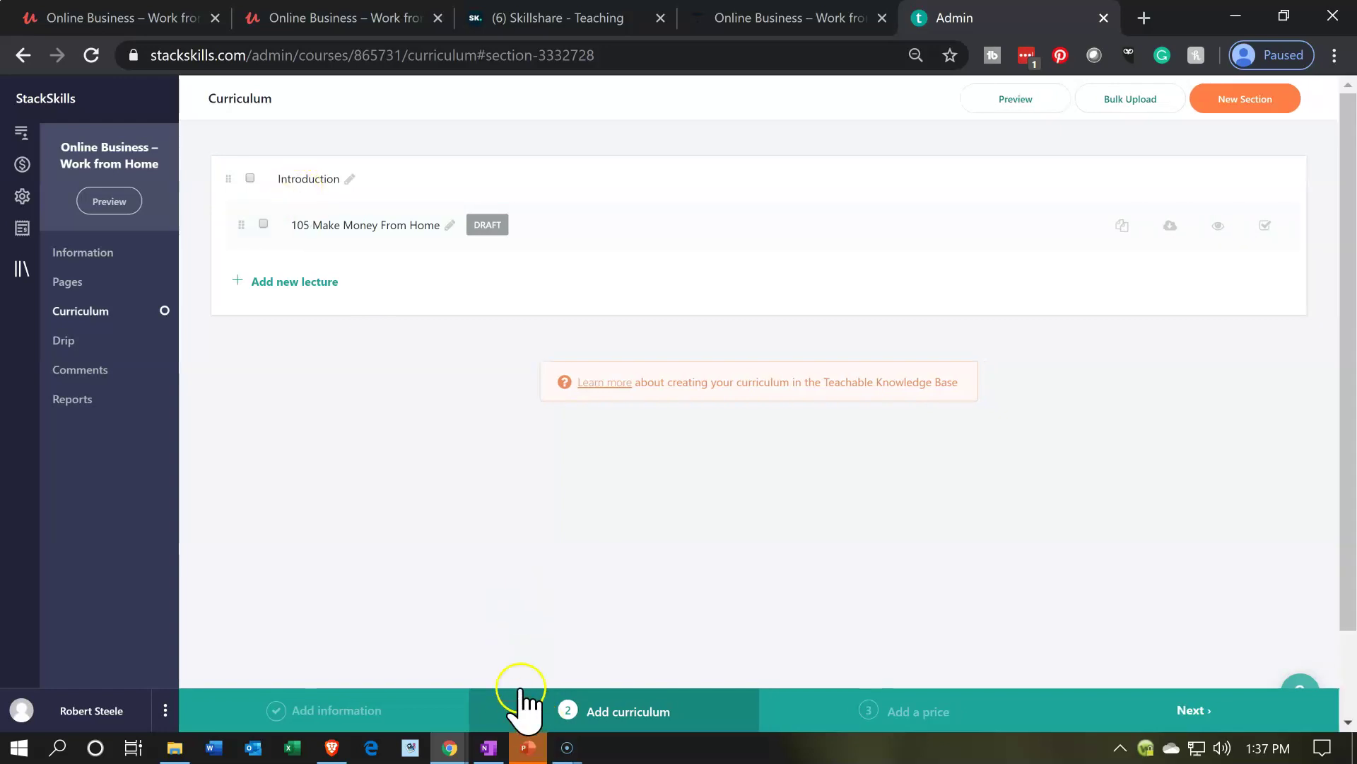
Step: Look up Section 2 in the Udemy course content and copy its title "Software for Online Business"
key("ctrl+1")
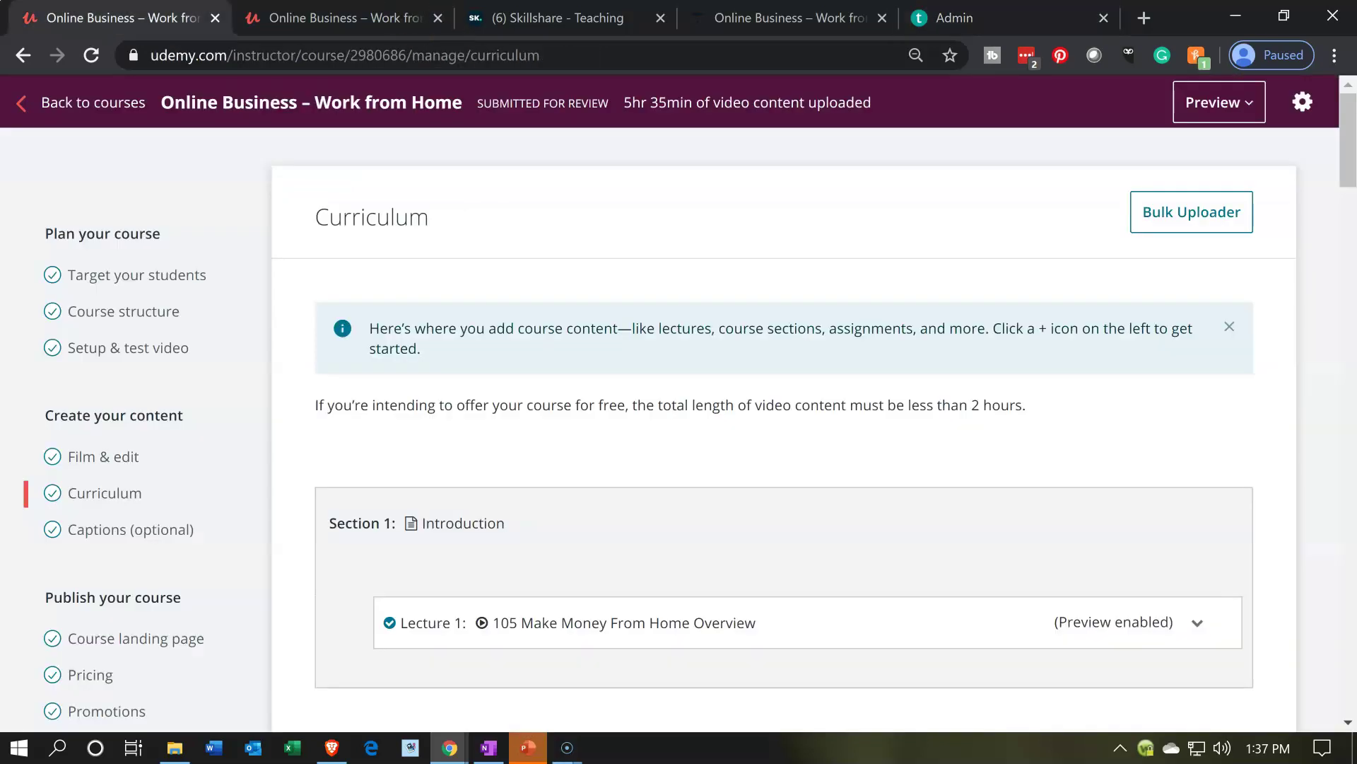
scroll(424, 597, "down", 3)
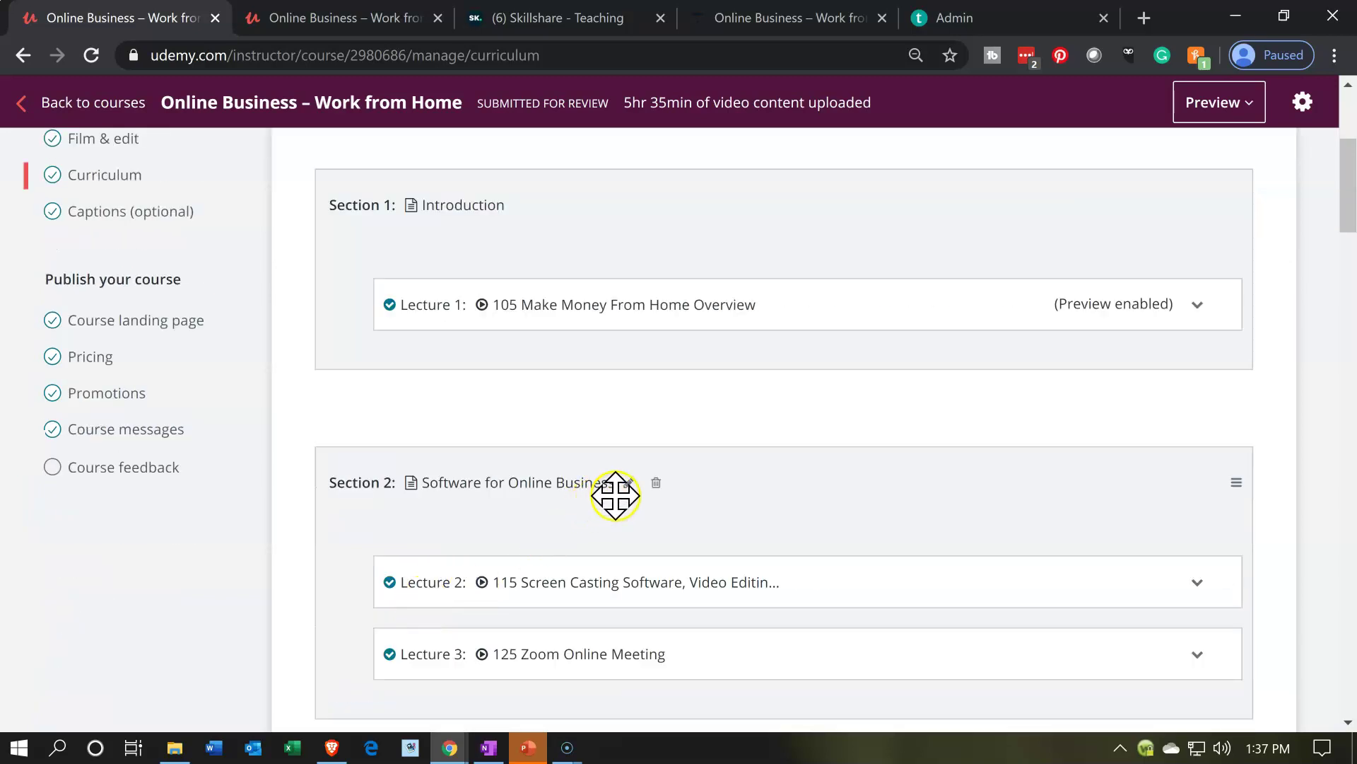
left_click(385, 18)
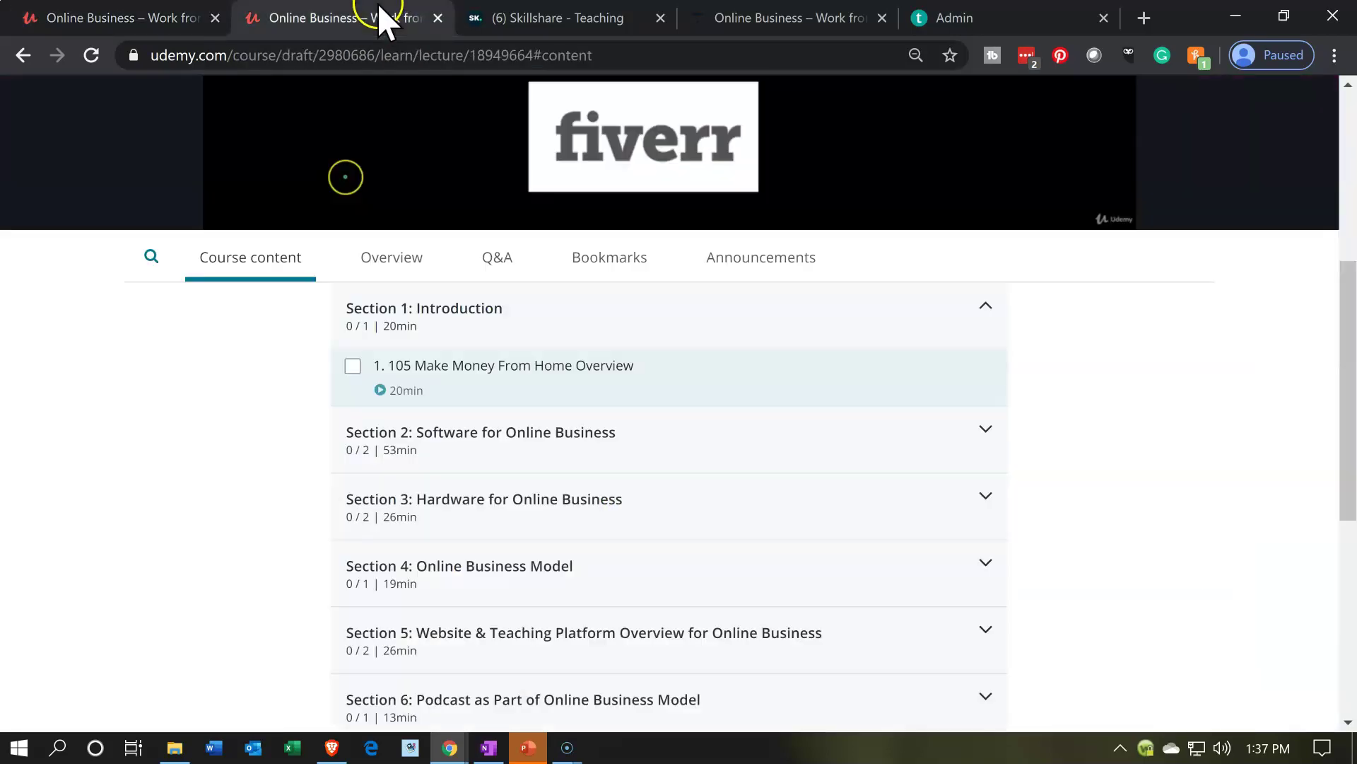
scroll(460, 339, "down", 2)
left_click_drag(617, 327, 419, 327)
key("ctrl+c")
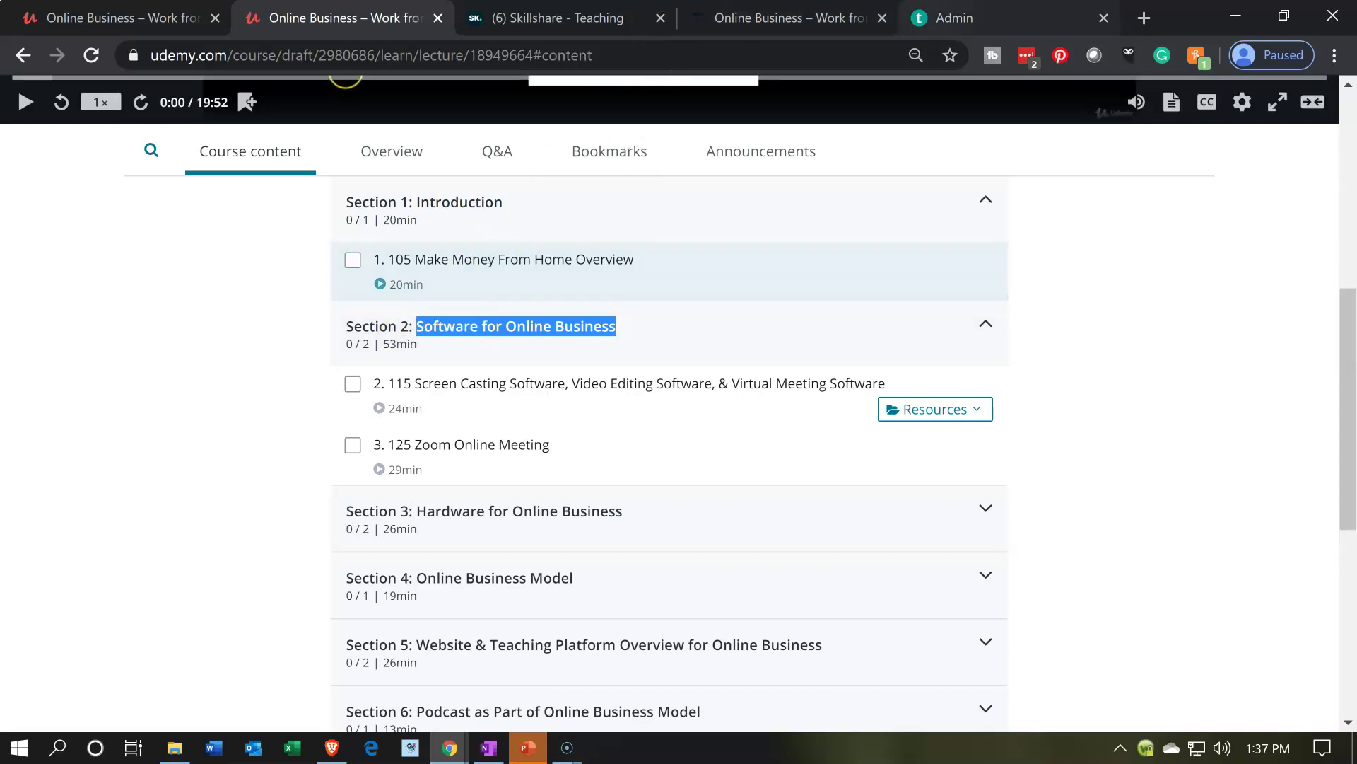
Step: Create a new section named "Software for Online Business" in the StackSkills curriculum
left_click(954, 18)
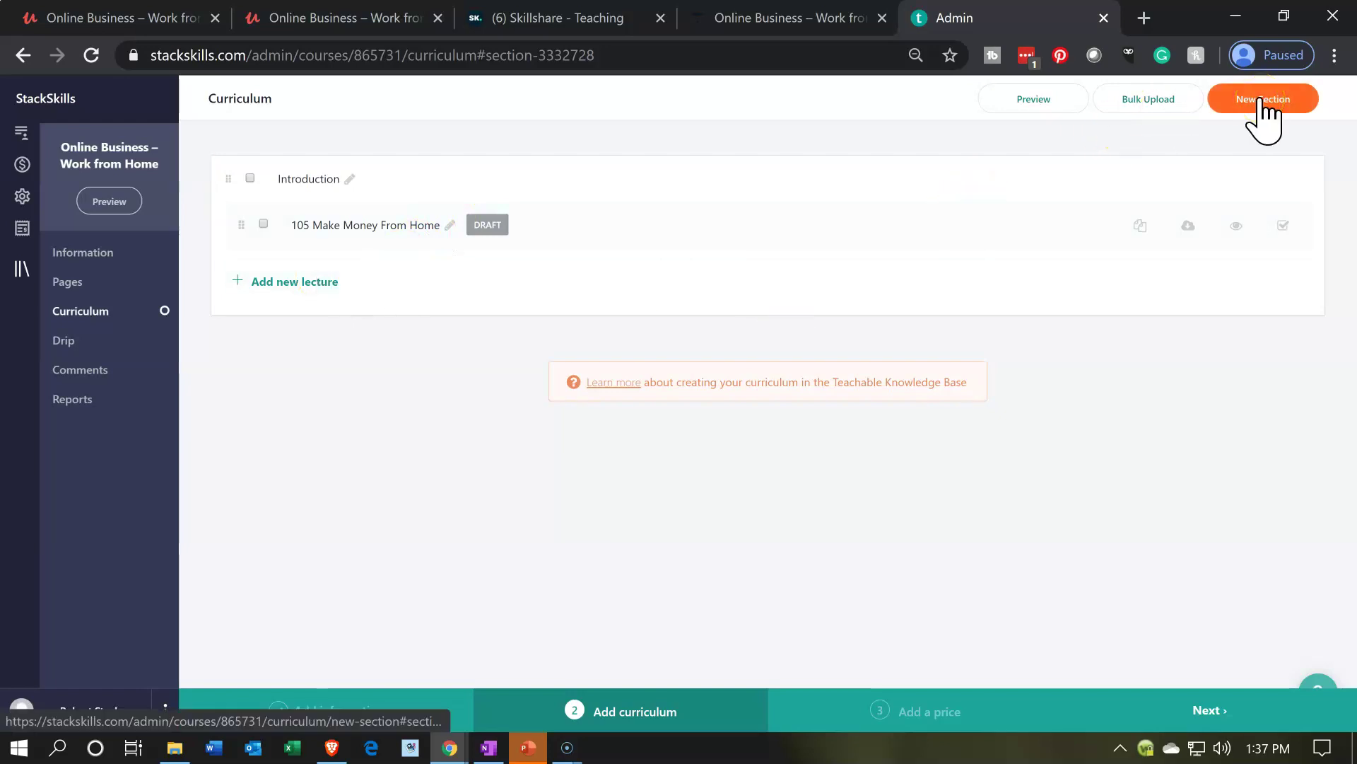
left_click(636, 236)
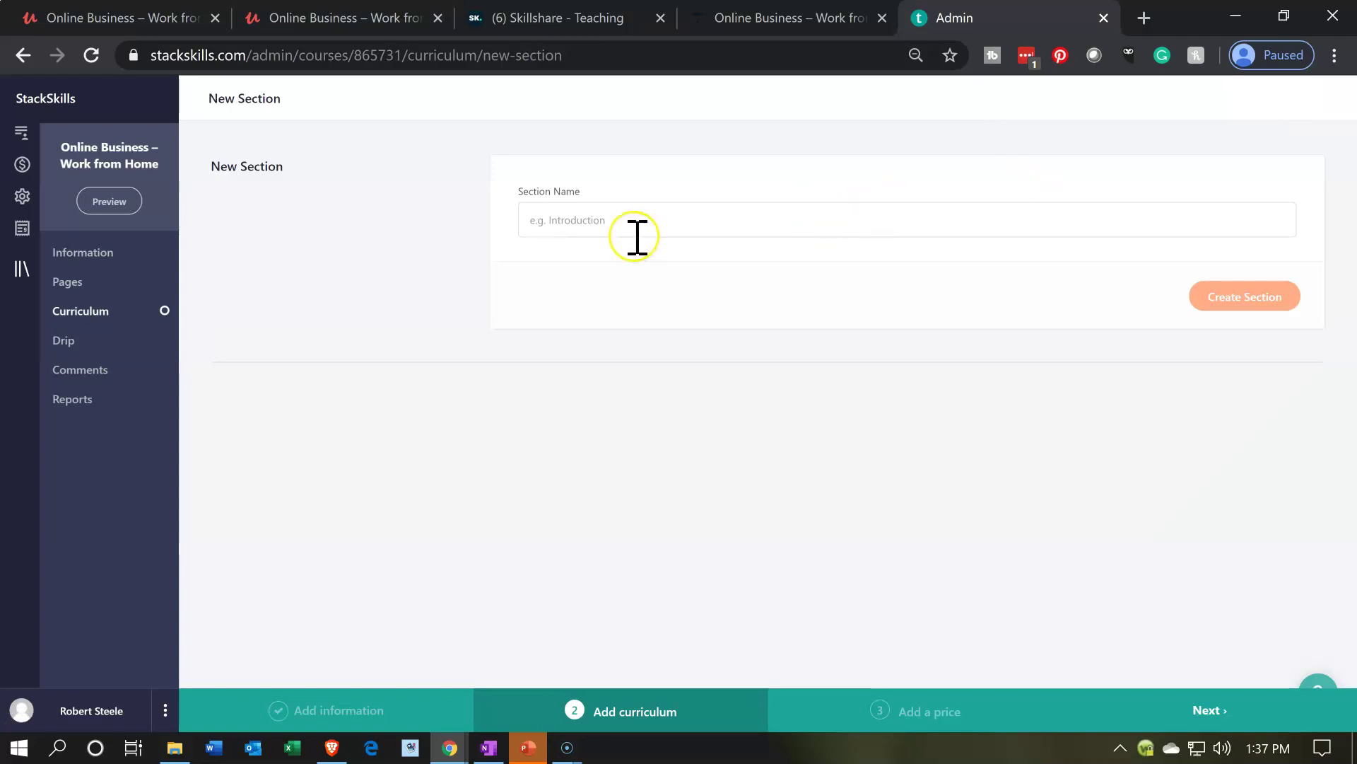
key("ctrl+v")
left_click(1214, 297)
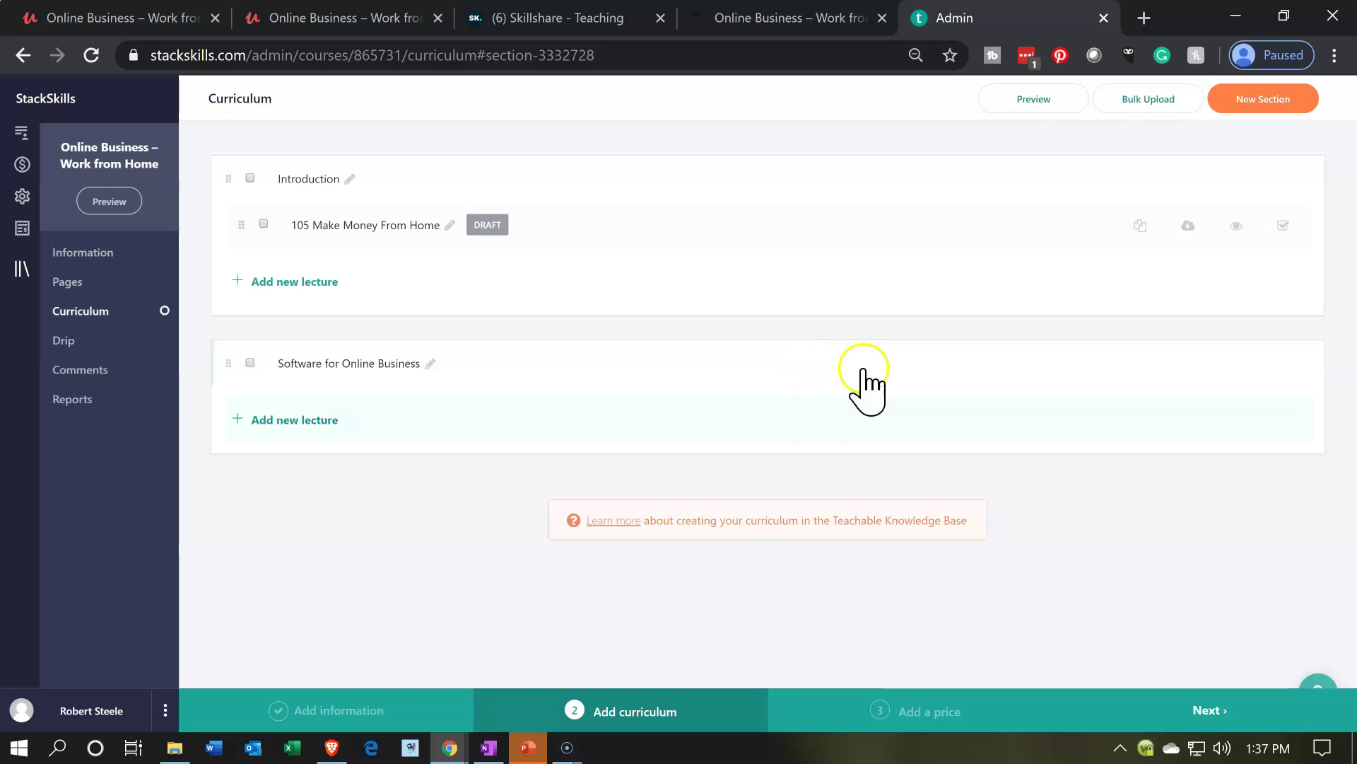
Step: Bulk upload the 115 Screen Casting Software and 125 Zoom Online Meeting videos into the Software for Online Business section
left_click(1110, 109)
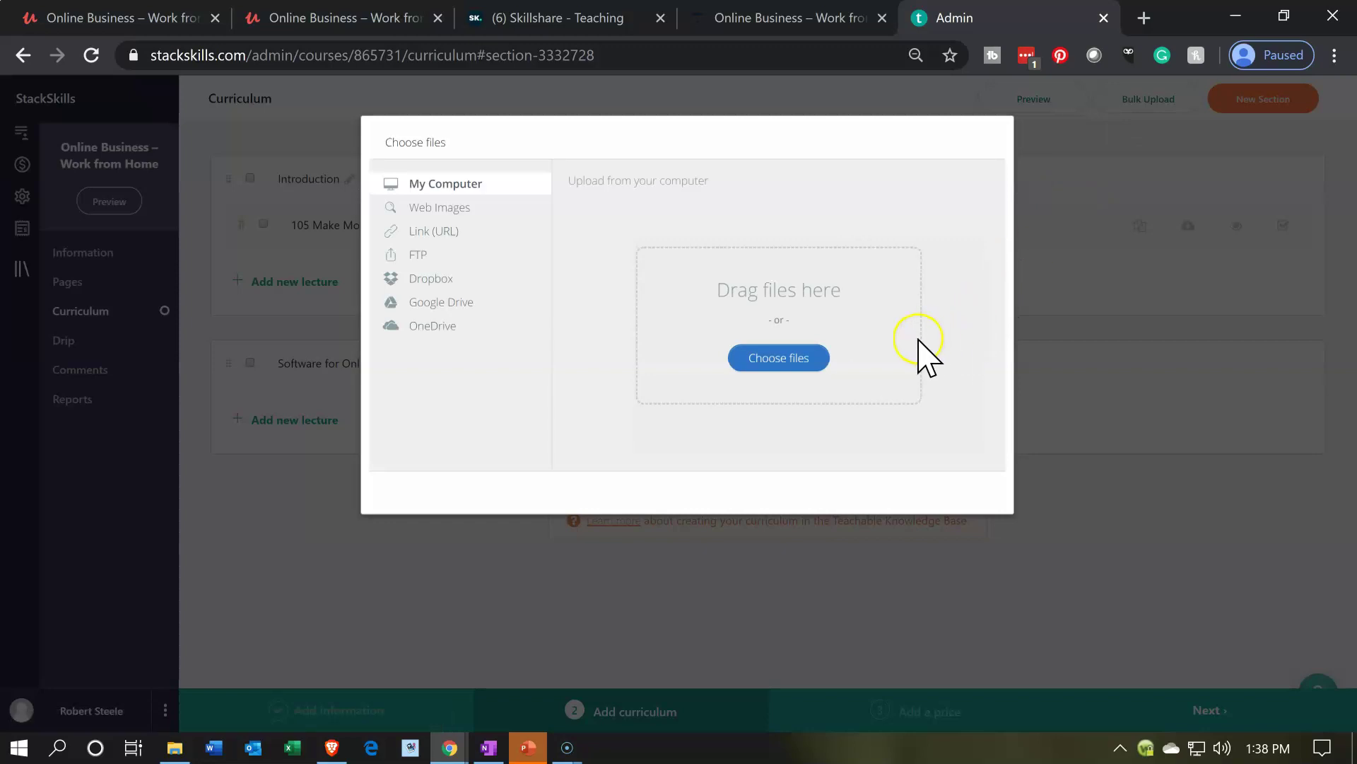
left_click(768, 362)
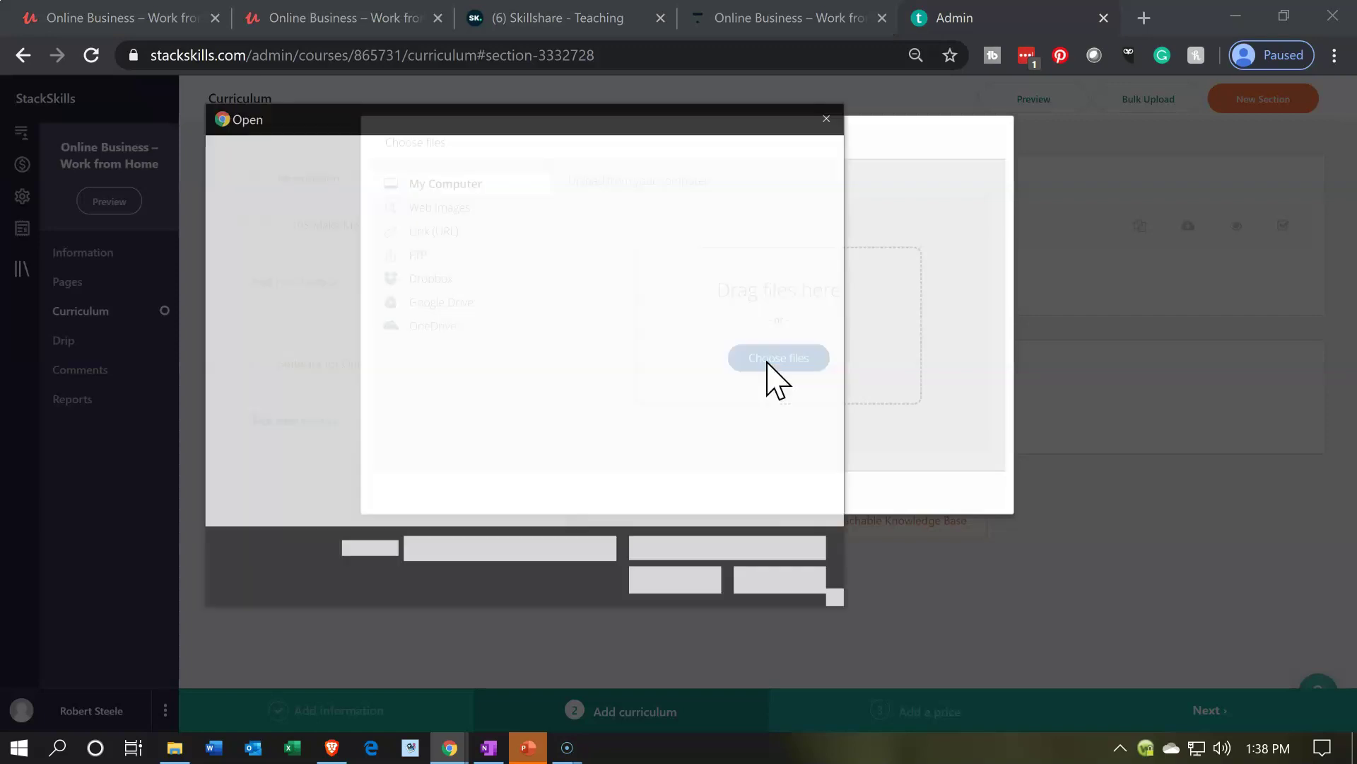
left_click(587, 325)
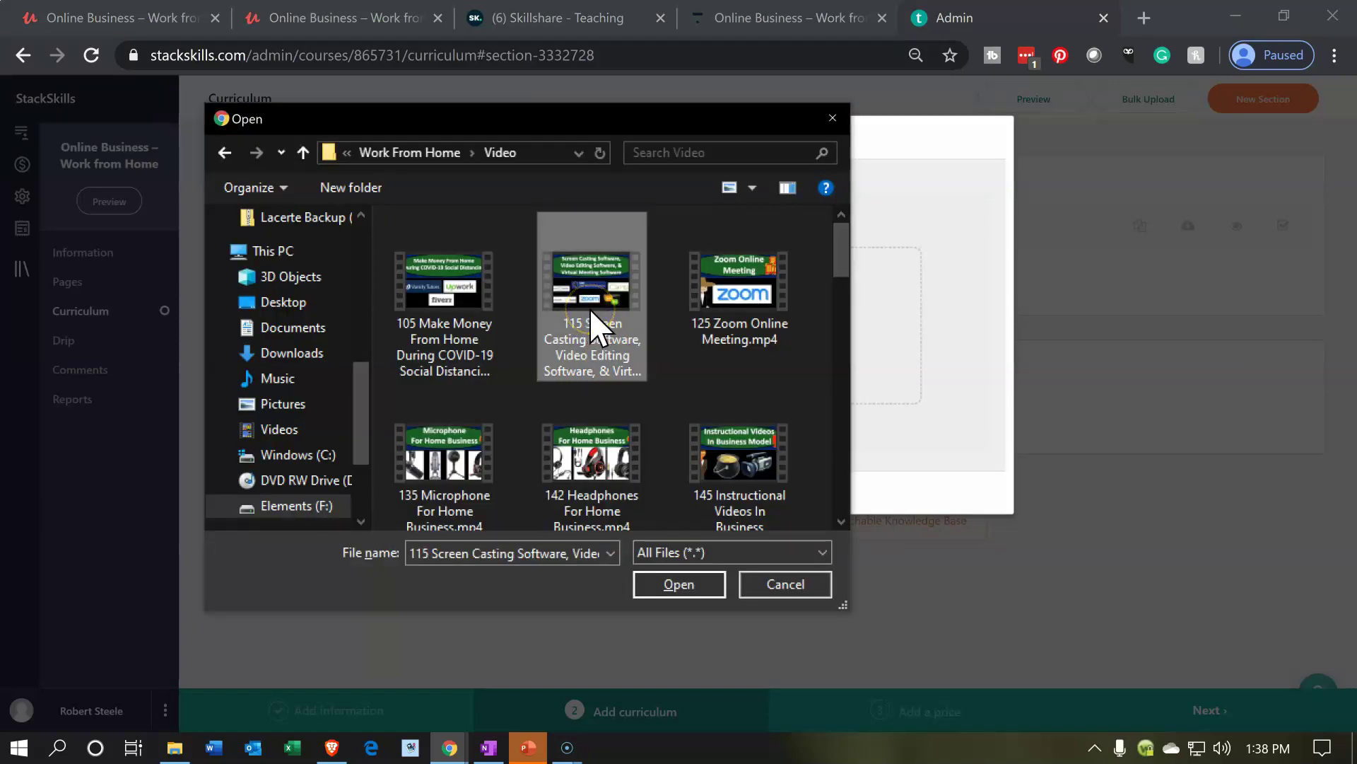
left_click(735, 293, "ctrl")
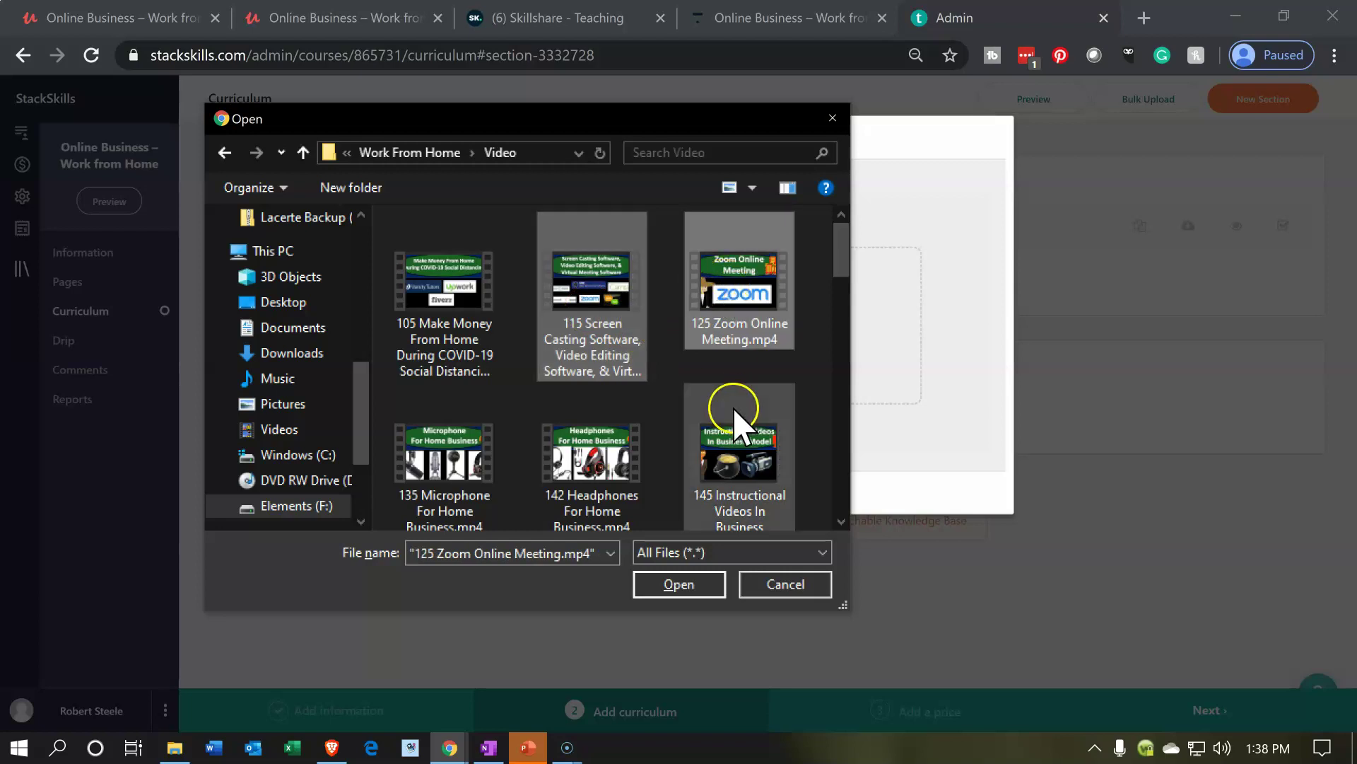
left_click(700, 588)
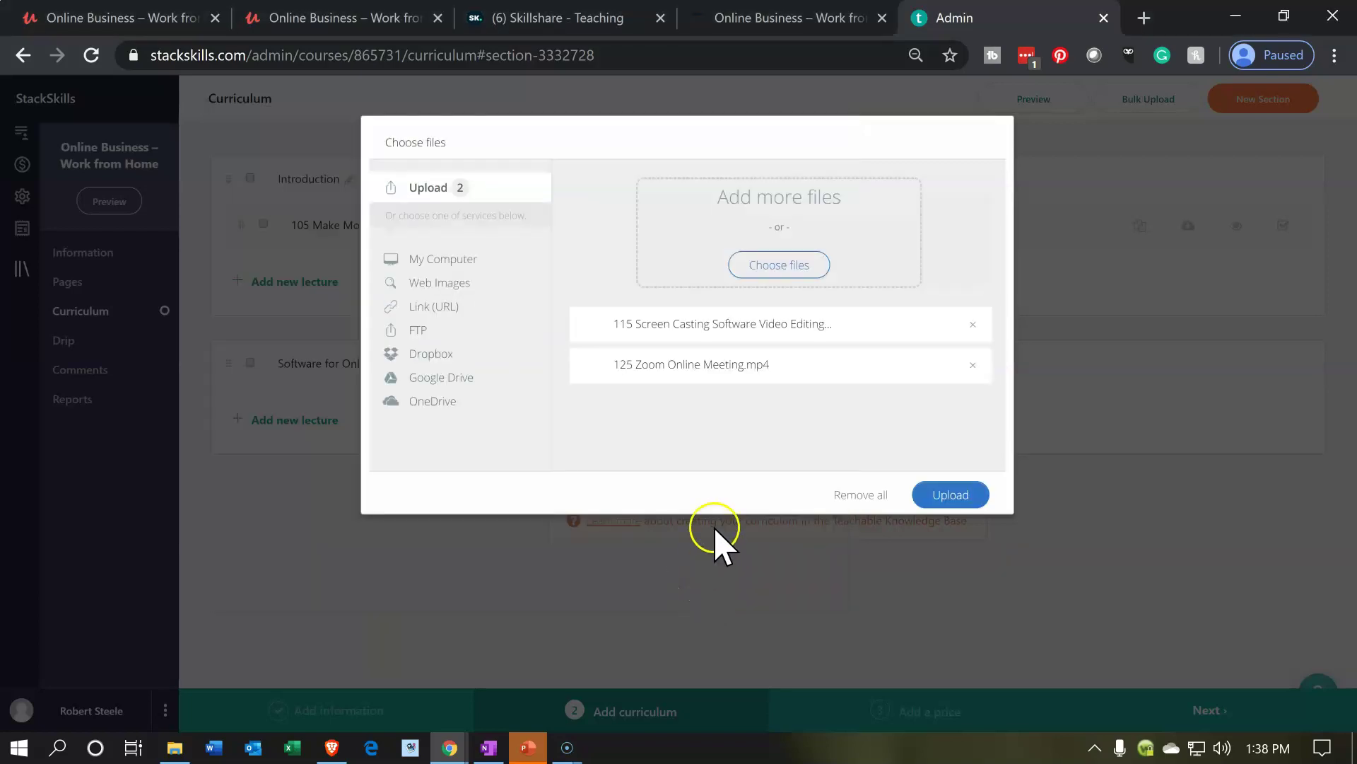
left_click(929, 495)
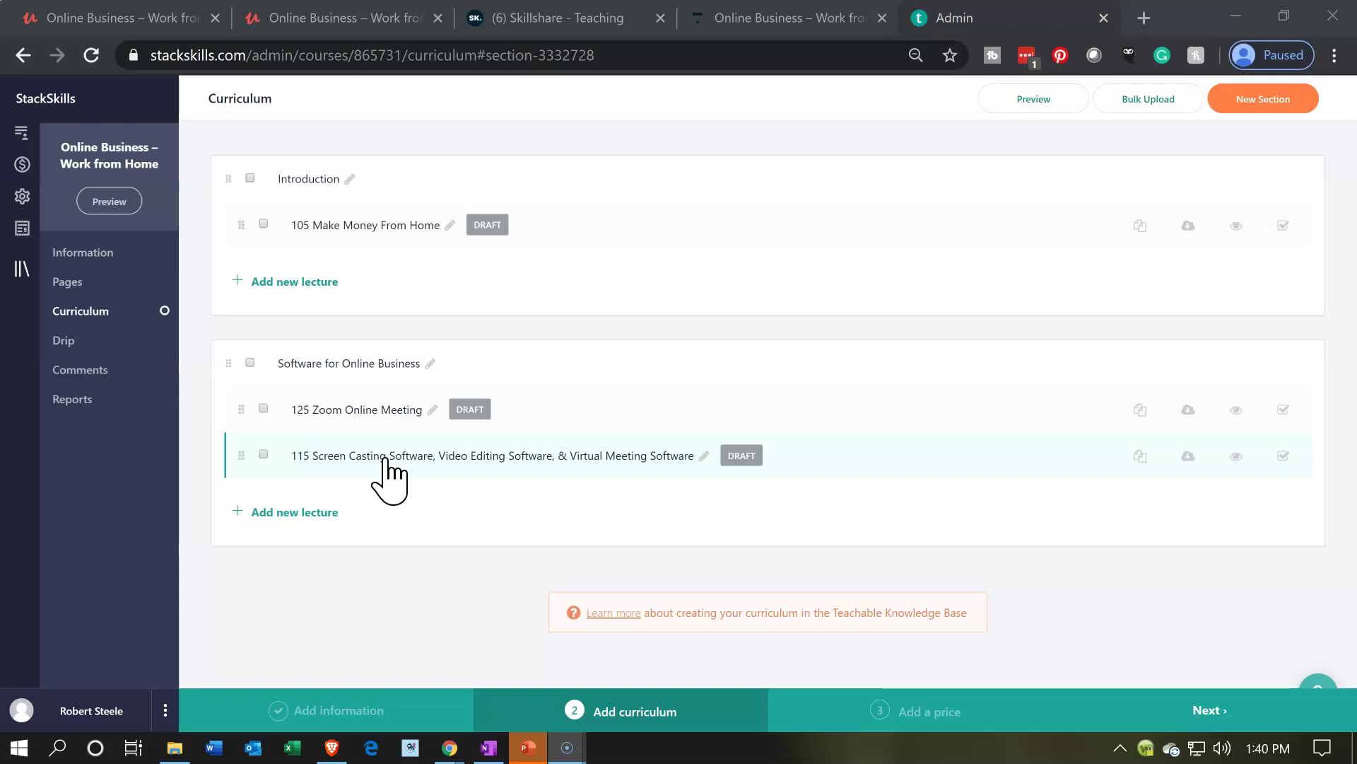
left_click(360, 408)
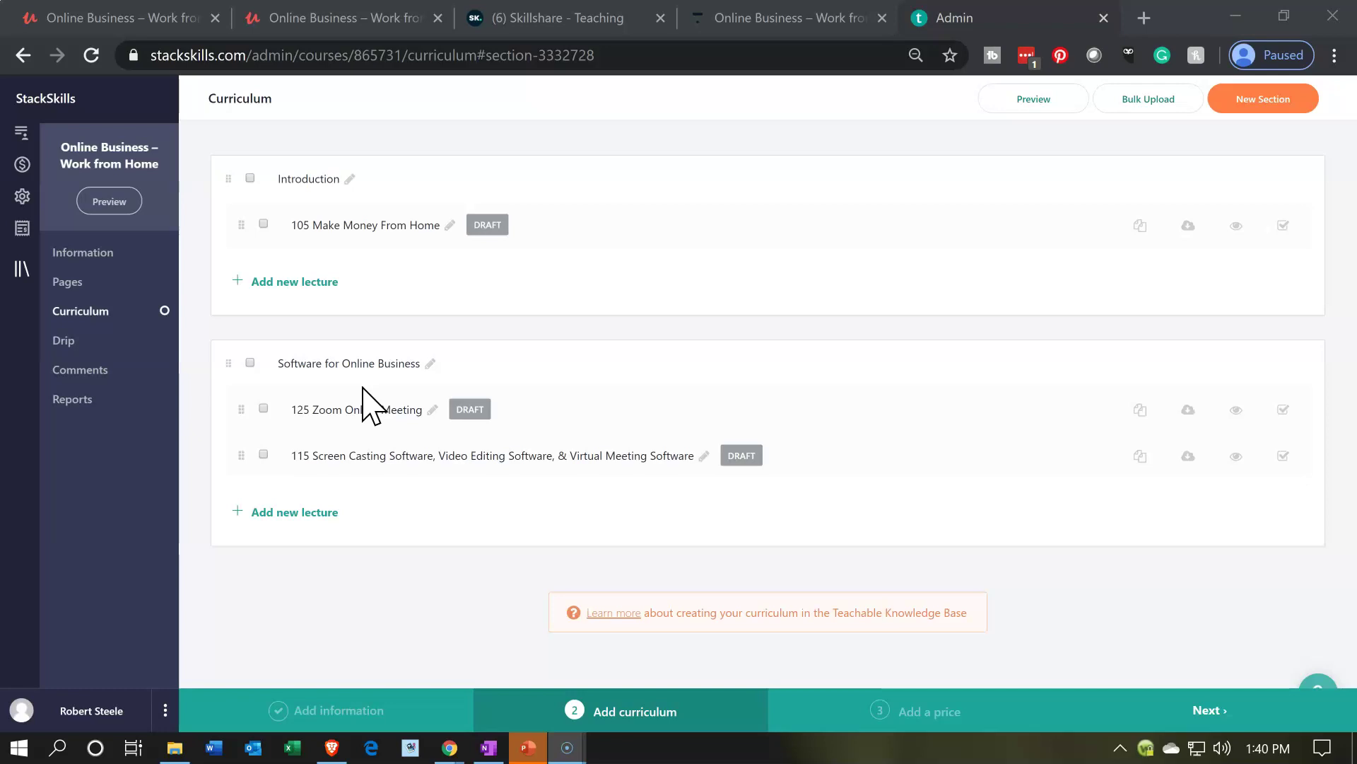
Step: Move the 115 Screen Casting Software lecture above 125 Zoom Online Meeting in the Software for Online Business section
left_click(297, 444)
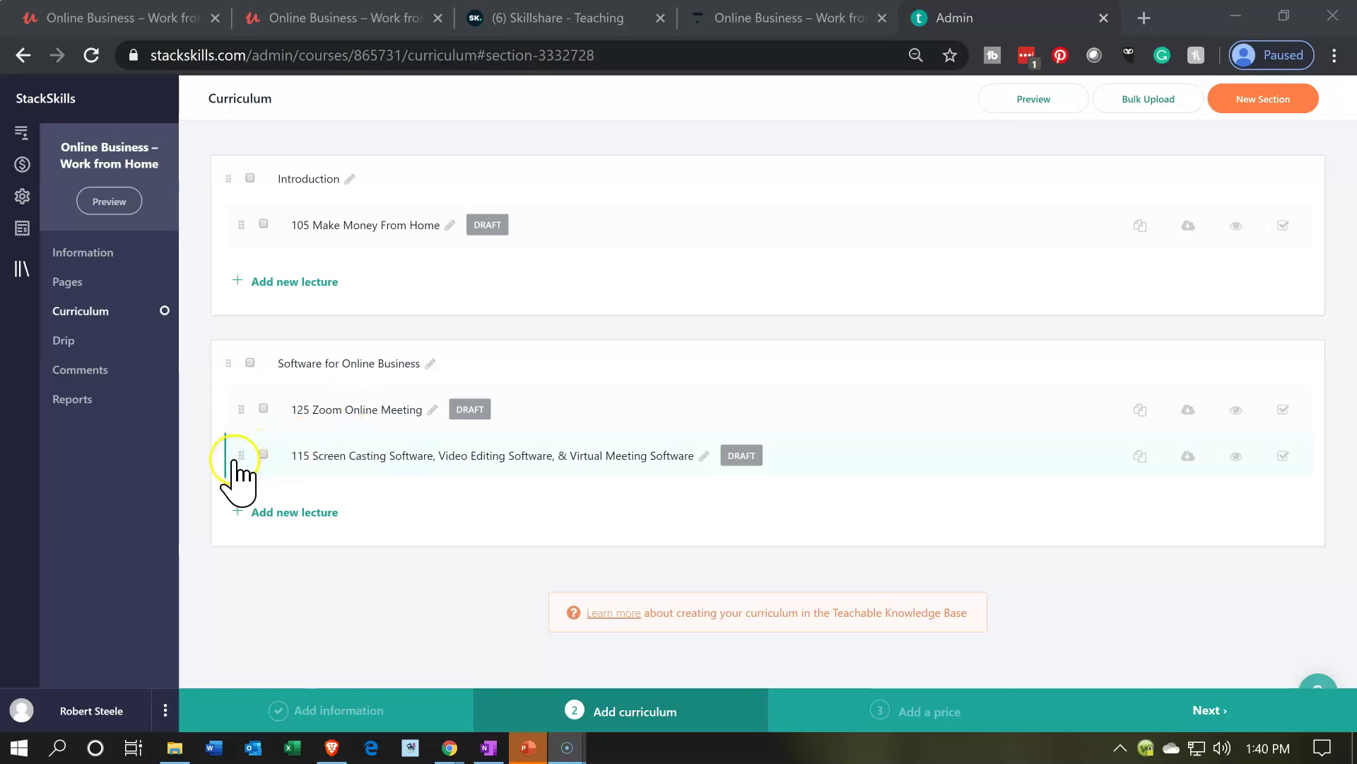
left_click_drag(239, 456, 245, 393)
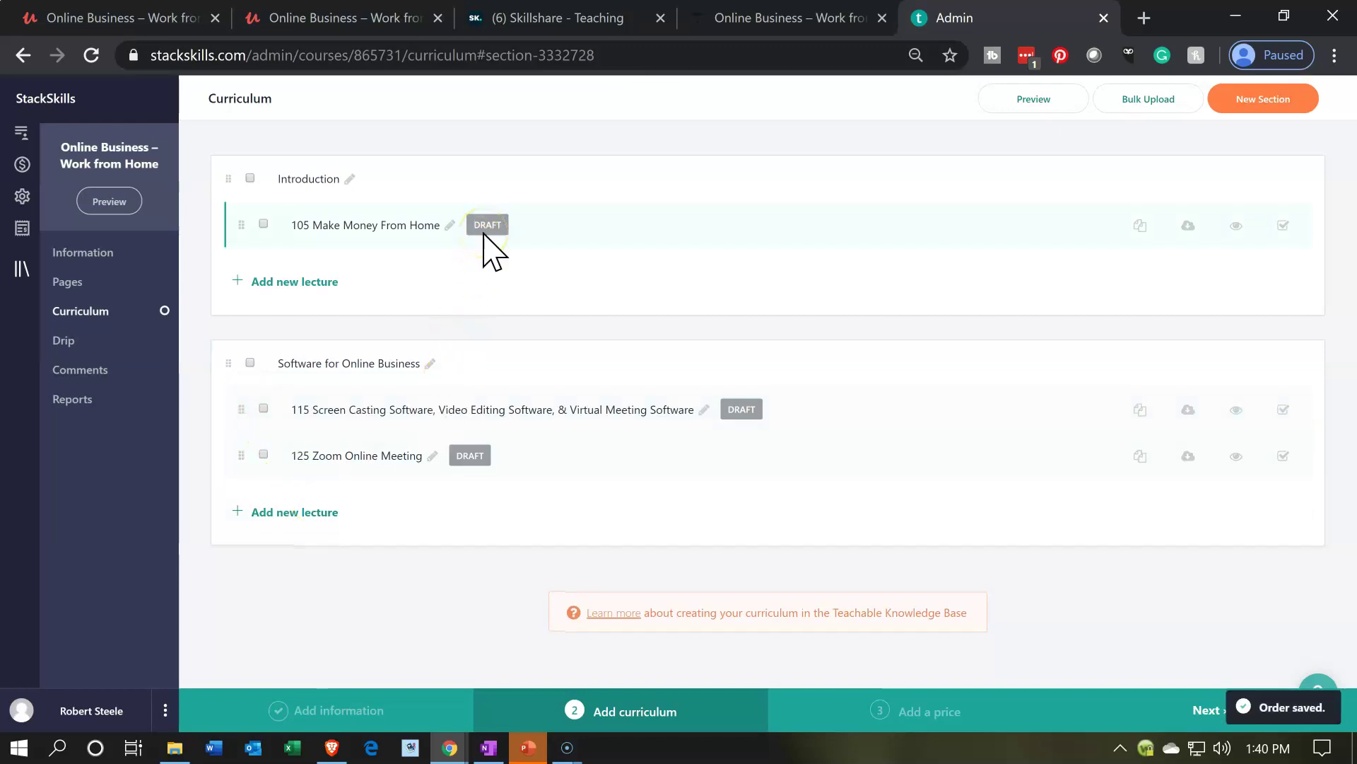
Step: Preview the course page to check its curriculum as students see it, and close the preview
left_click(1013, 104)
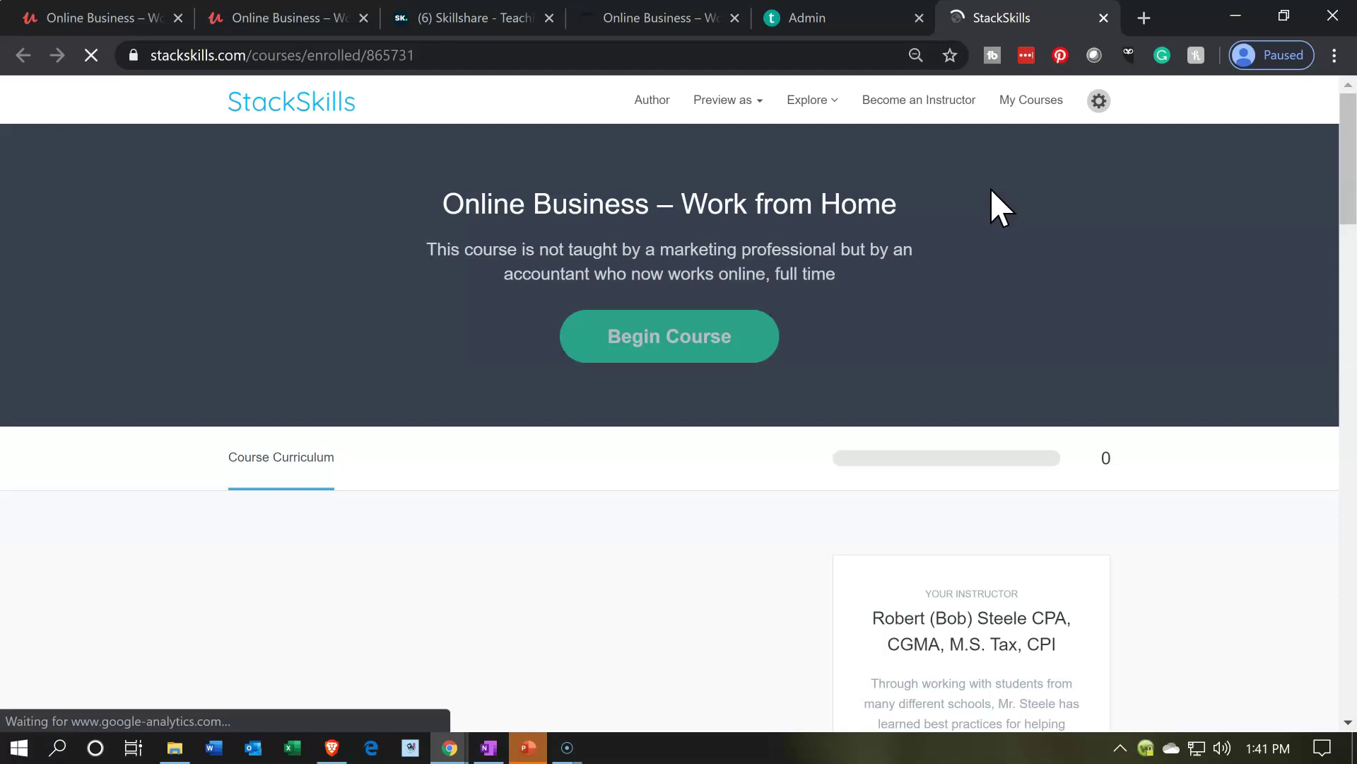
left_click(869, 324)
left_click(775, 406)
scroll(776, 417, "down", 3)
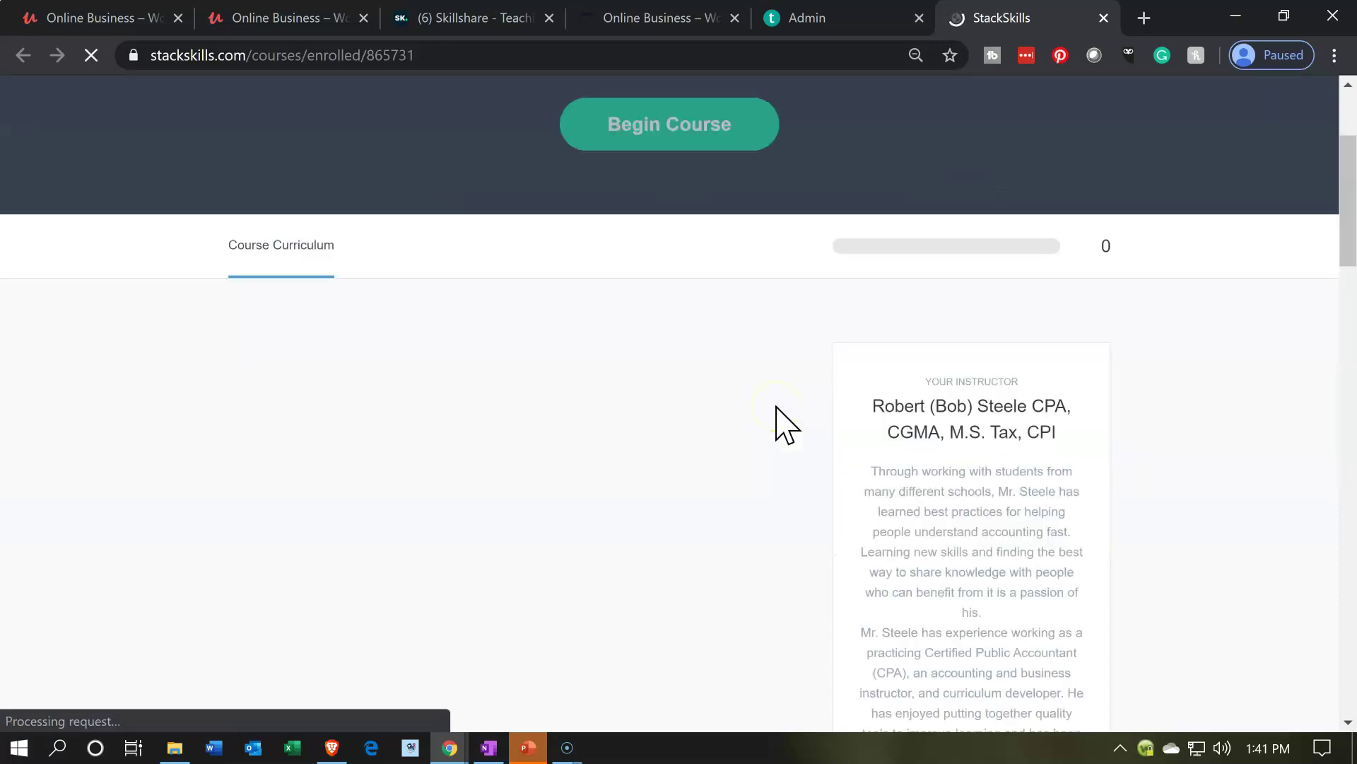
scroll(776, 406, "up", 2)
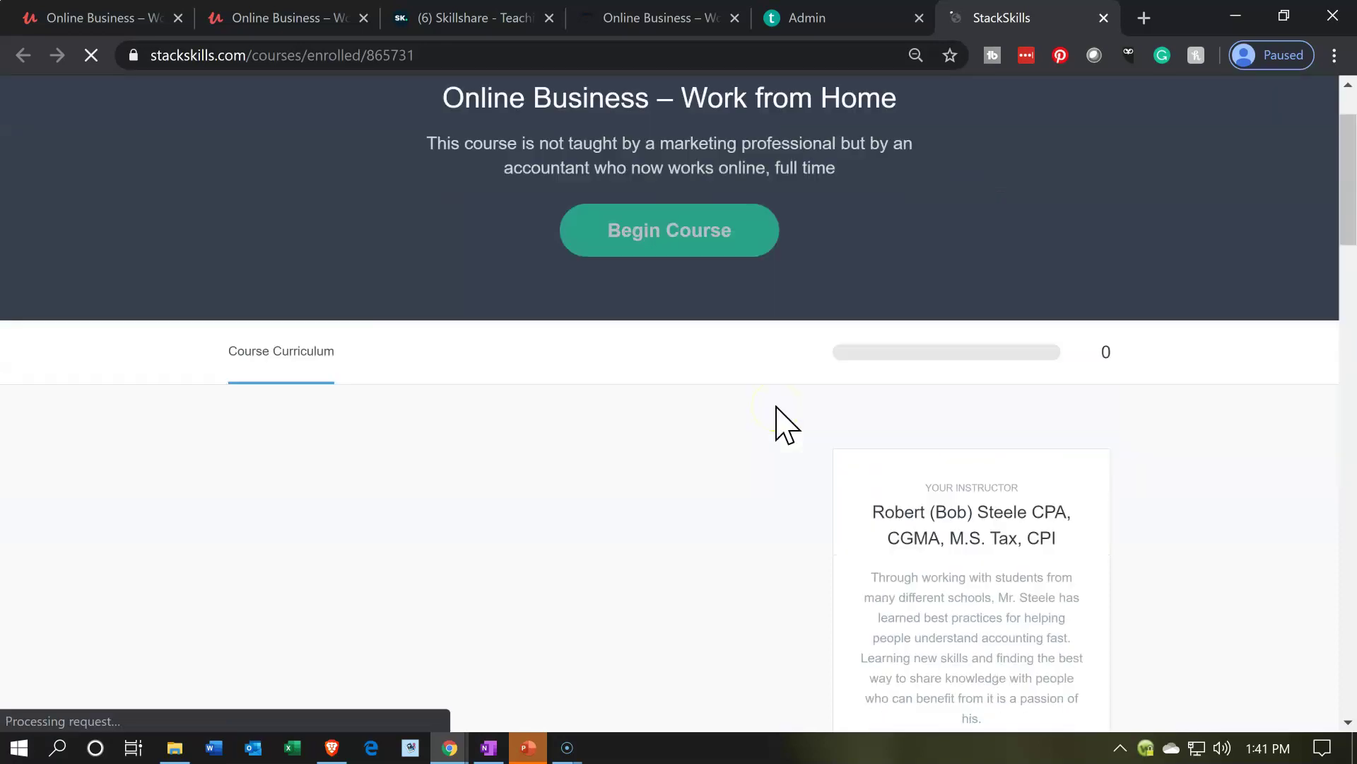
left_click(1108, 23)
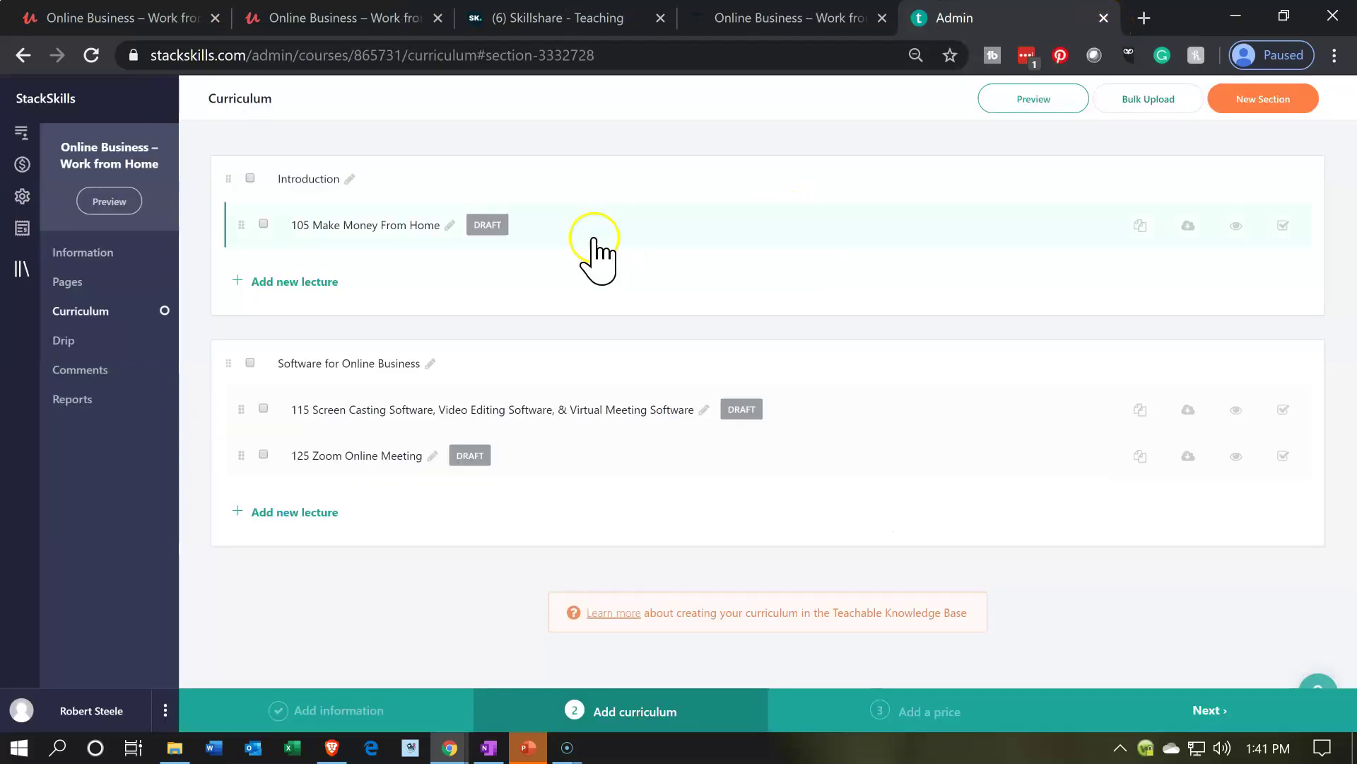
Step: Publish the 105 Make Money From Home lecture in the Introduction section and return to the curriculum
left_click(399, 236)
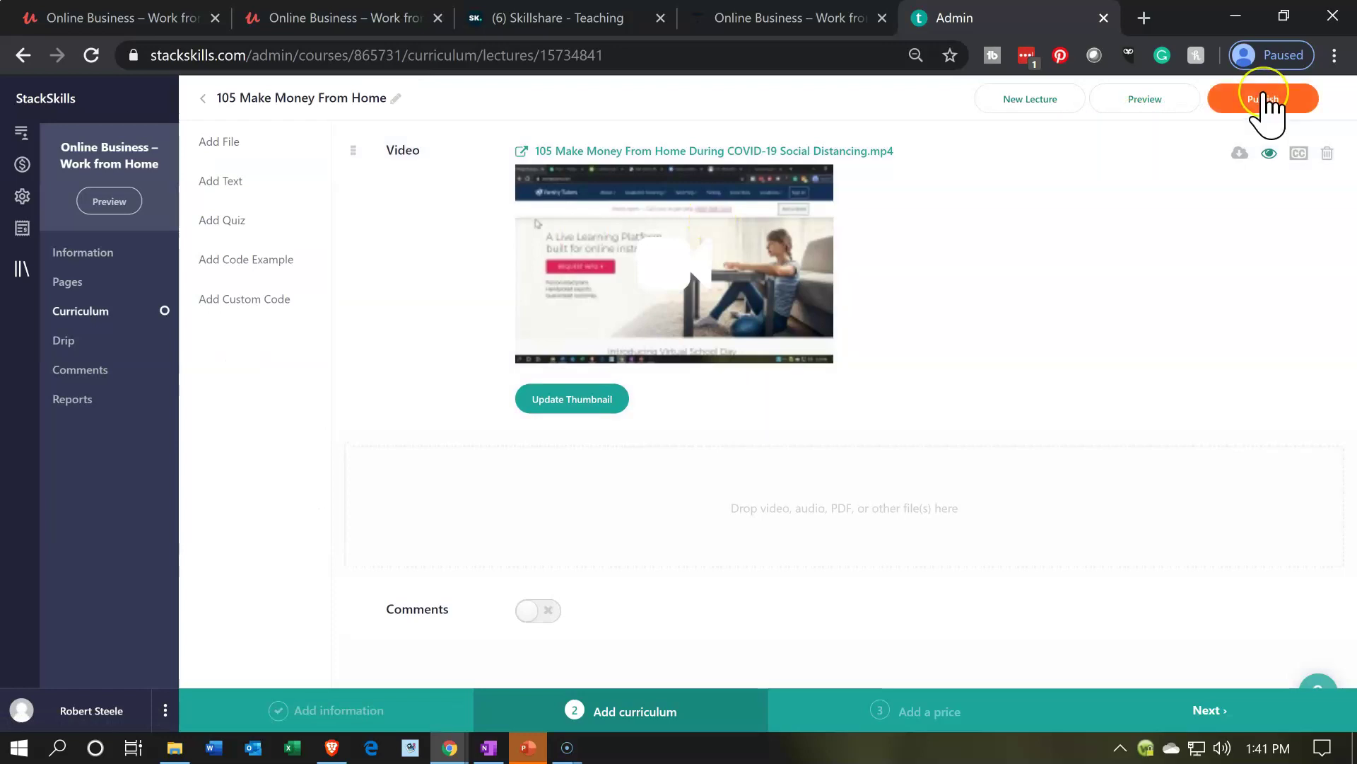
left_click(1262, 101)
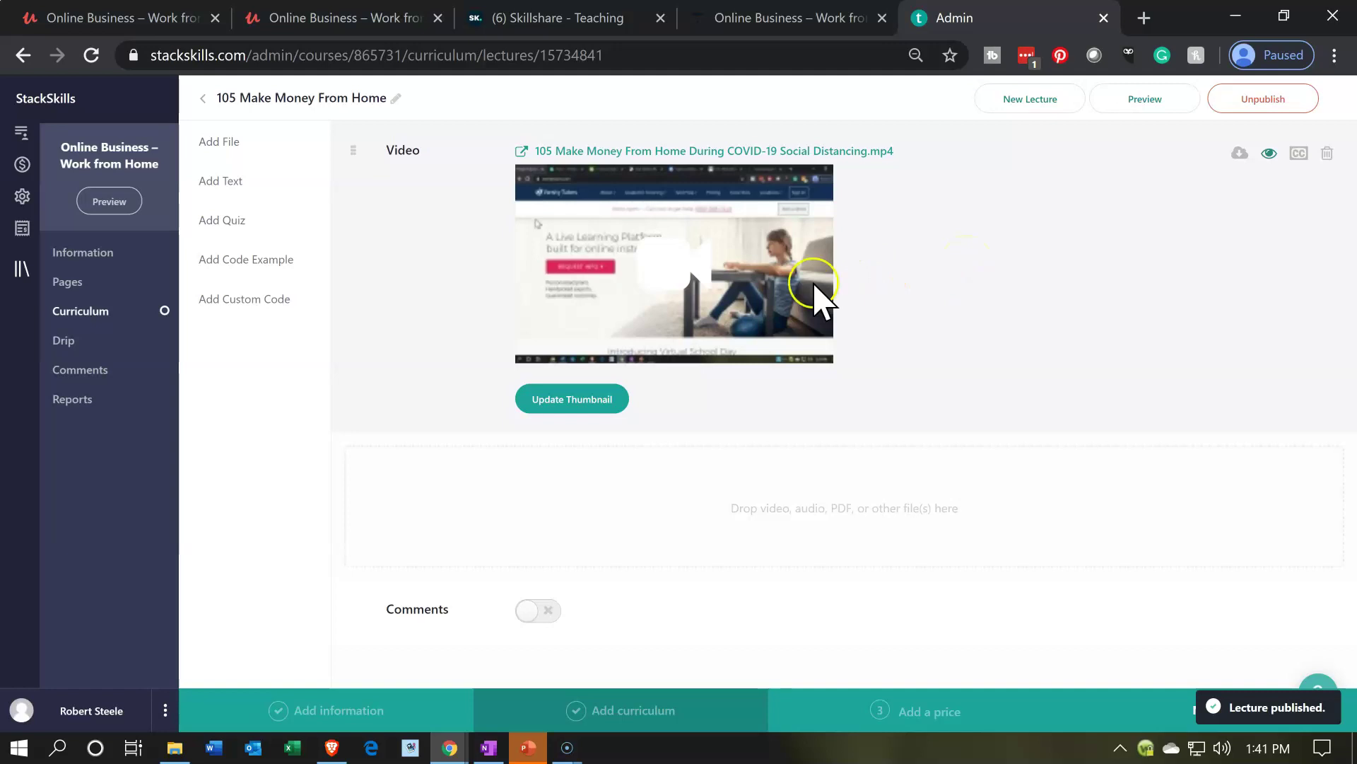
left_click(205, 107)
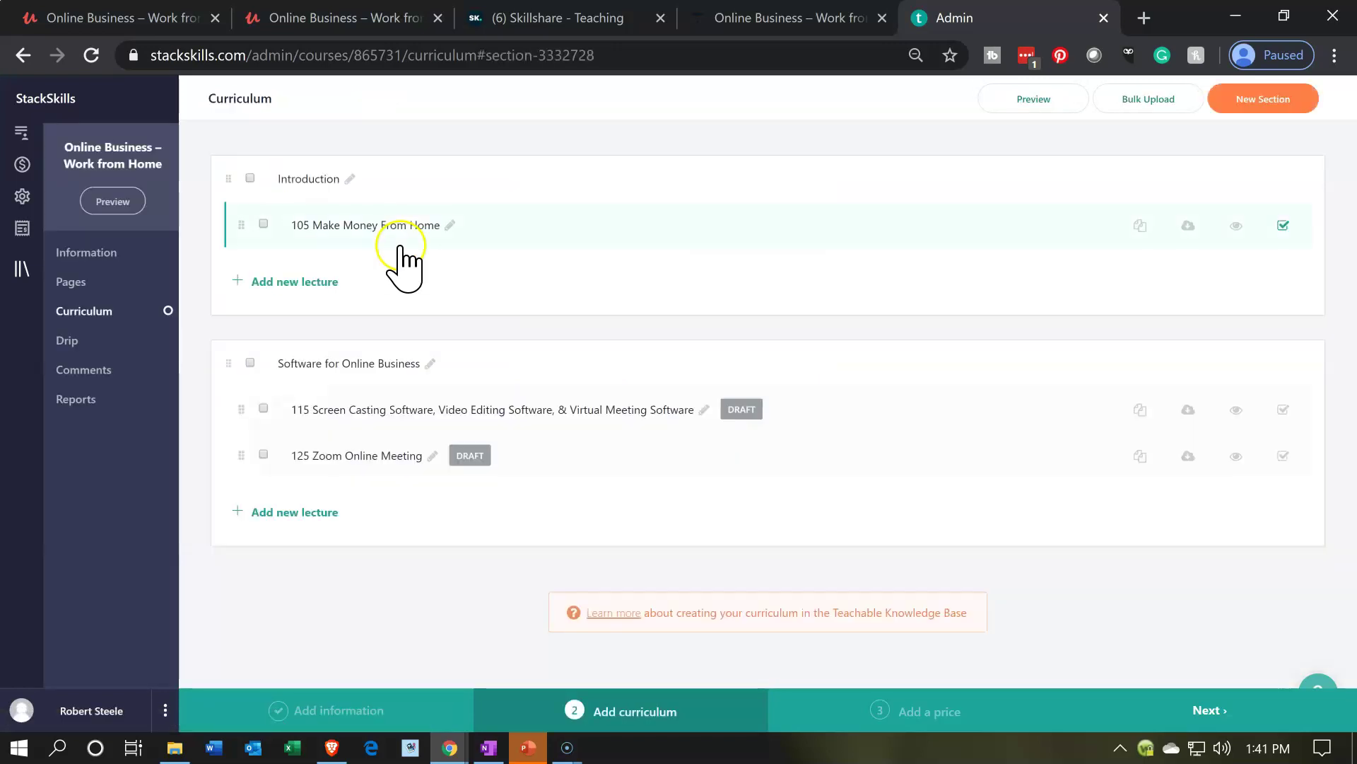
Step: Publish the 115 Screen Casting Software and 125 Zoom Online Meeting lectures, returning to the curriculum after each
left_click(478, 410)
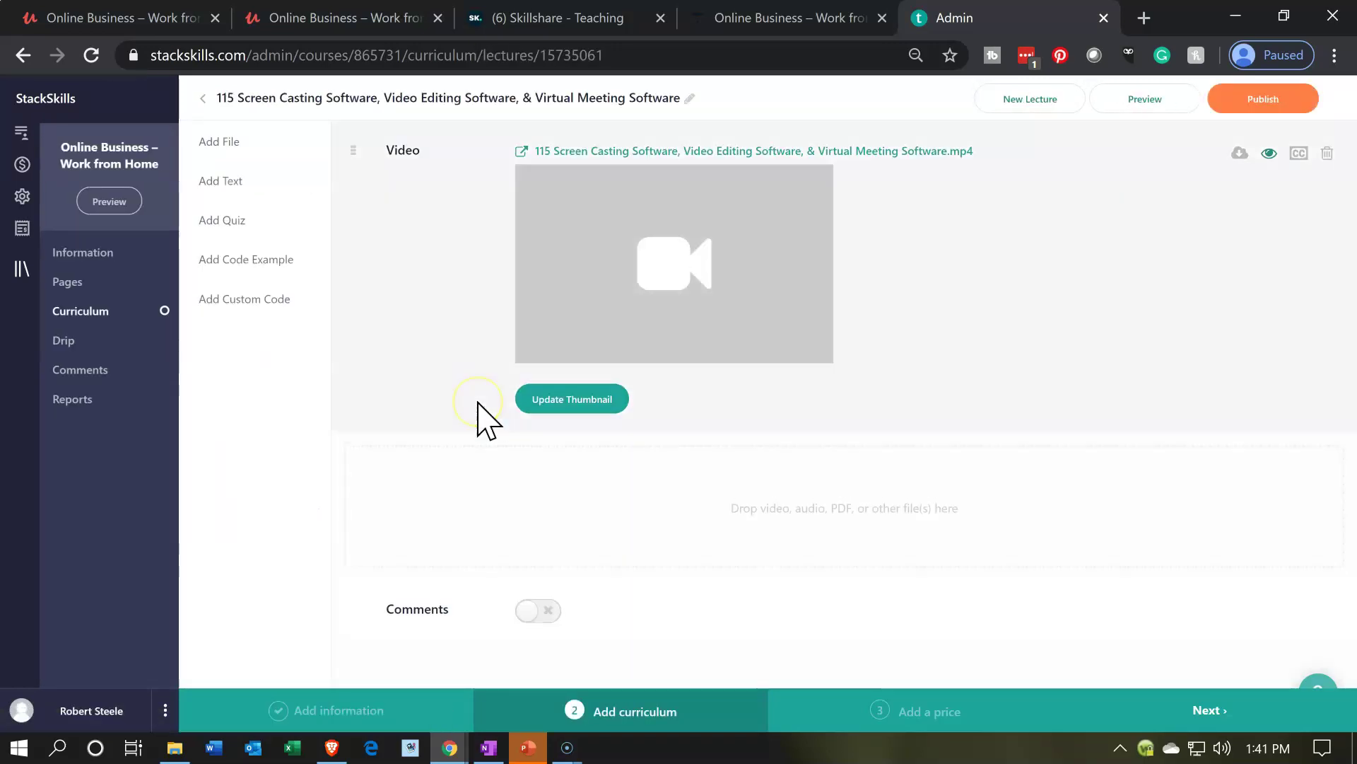
left_click(1230, 113)
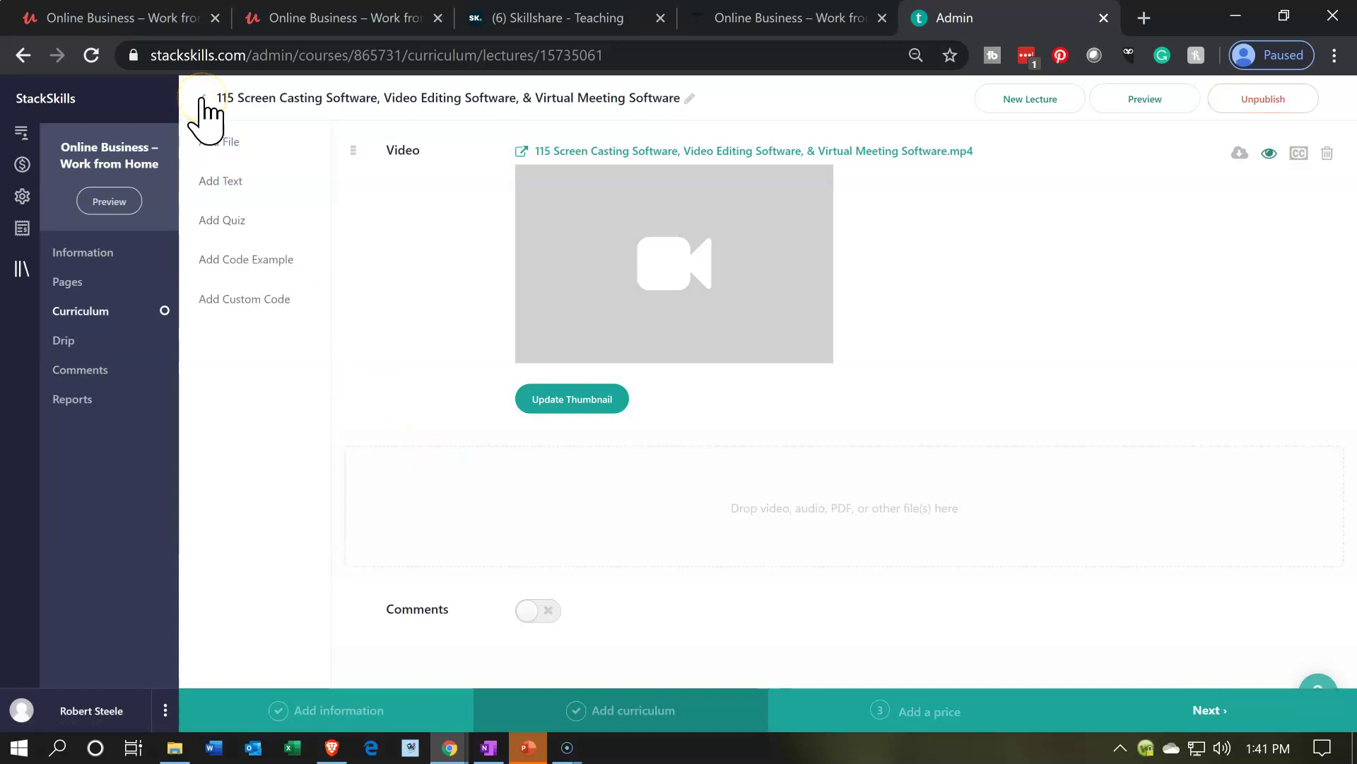
left_click(203, 99)
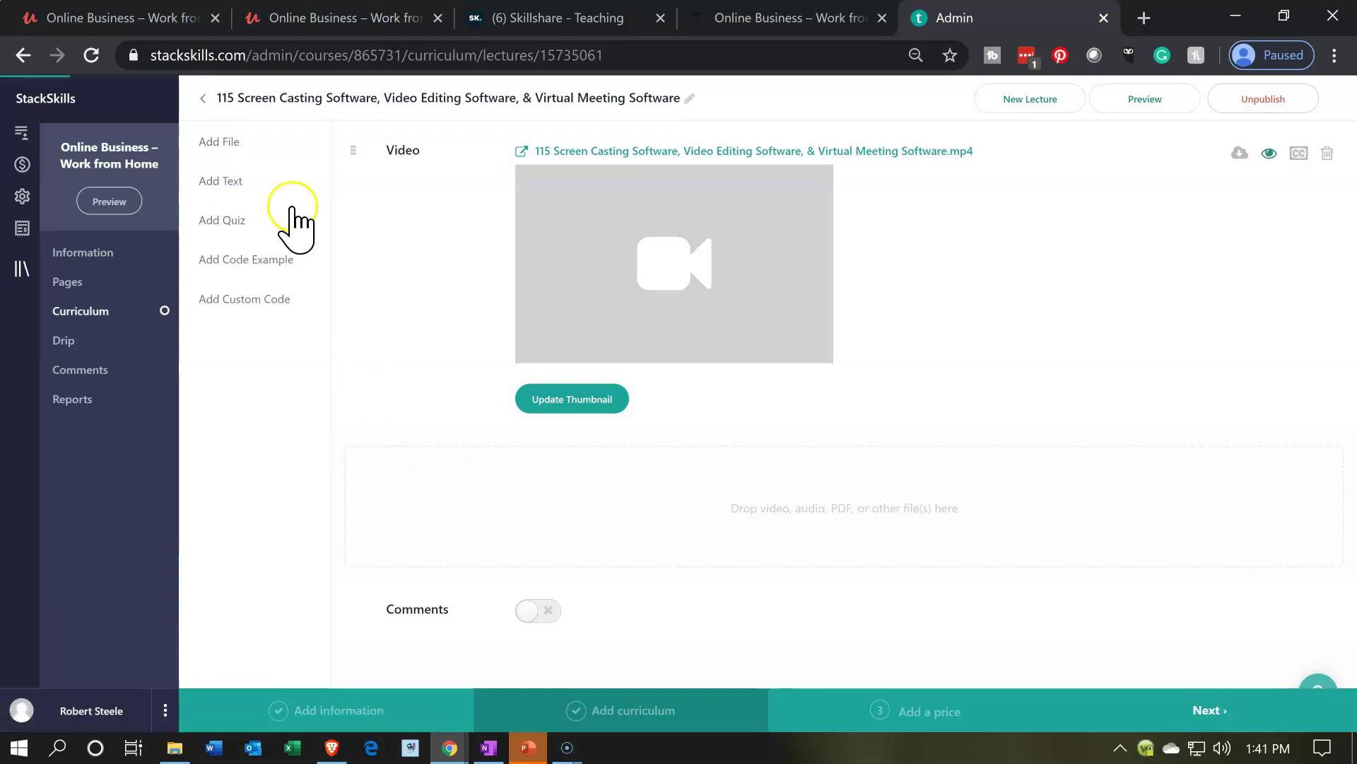
left_click(491, 375)
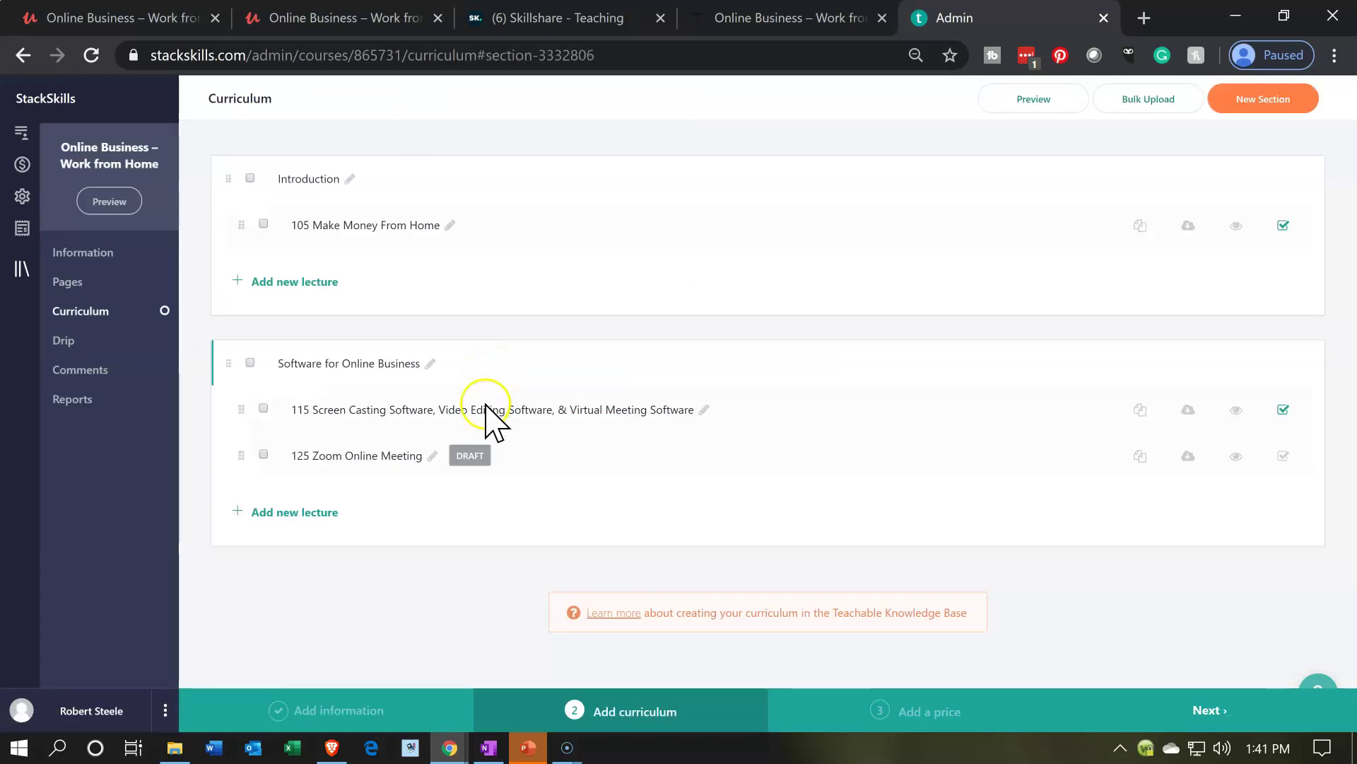
left_click(395, 454)
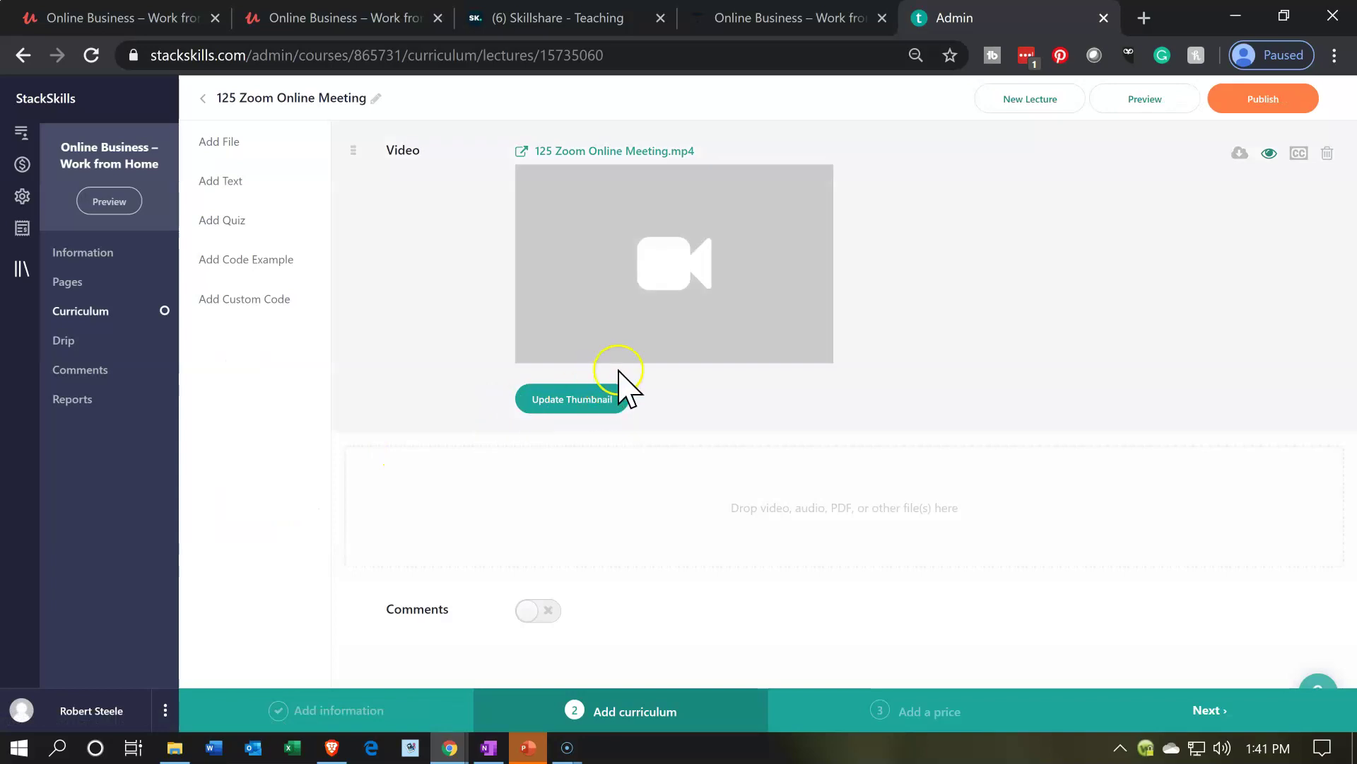
left_click(1245, 103)
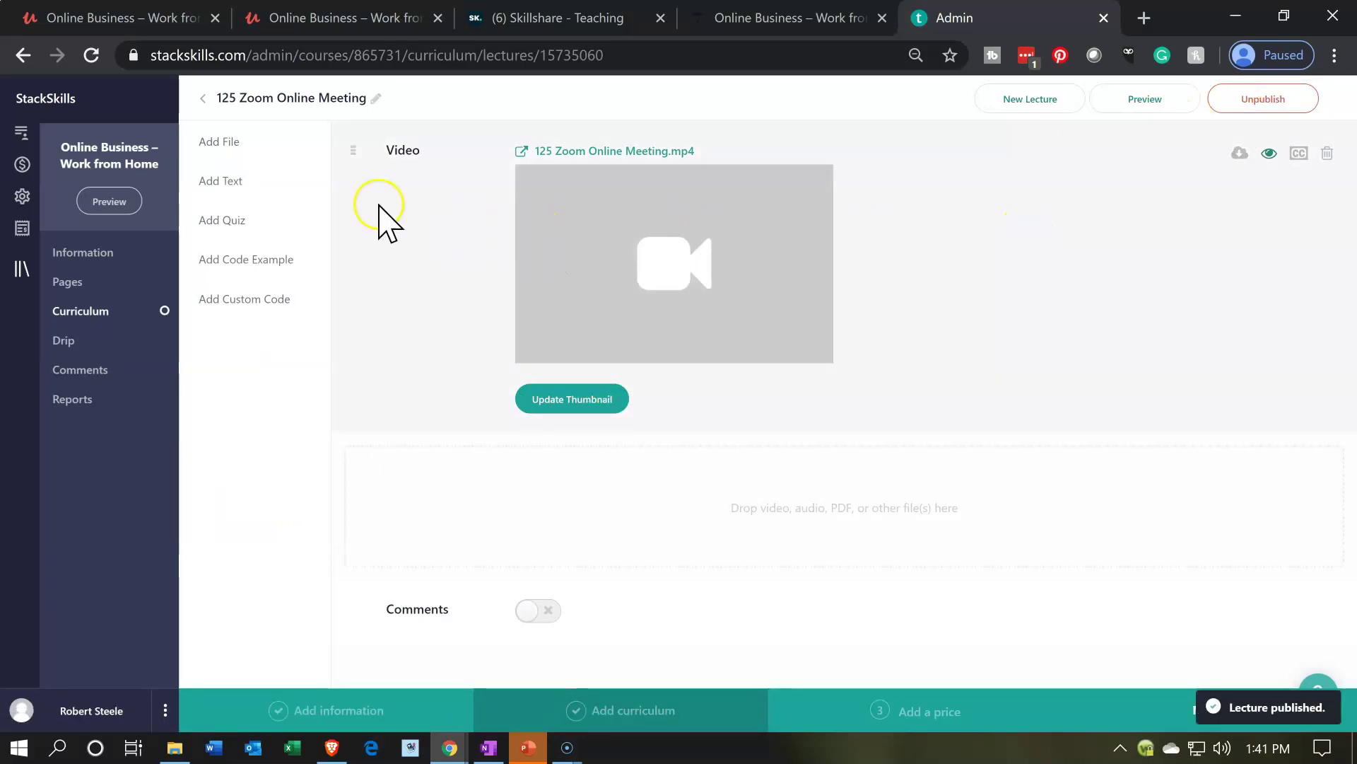
left_click(204, 99)
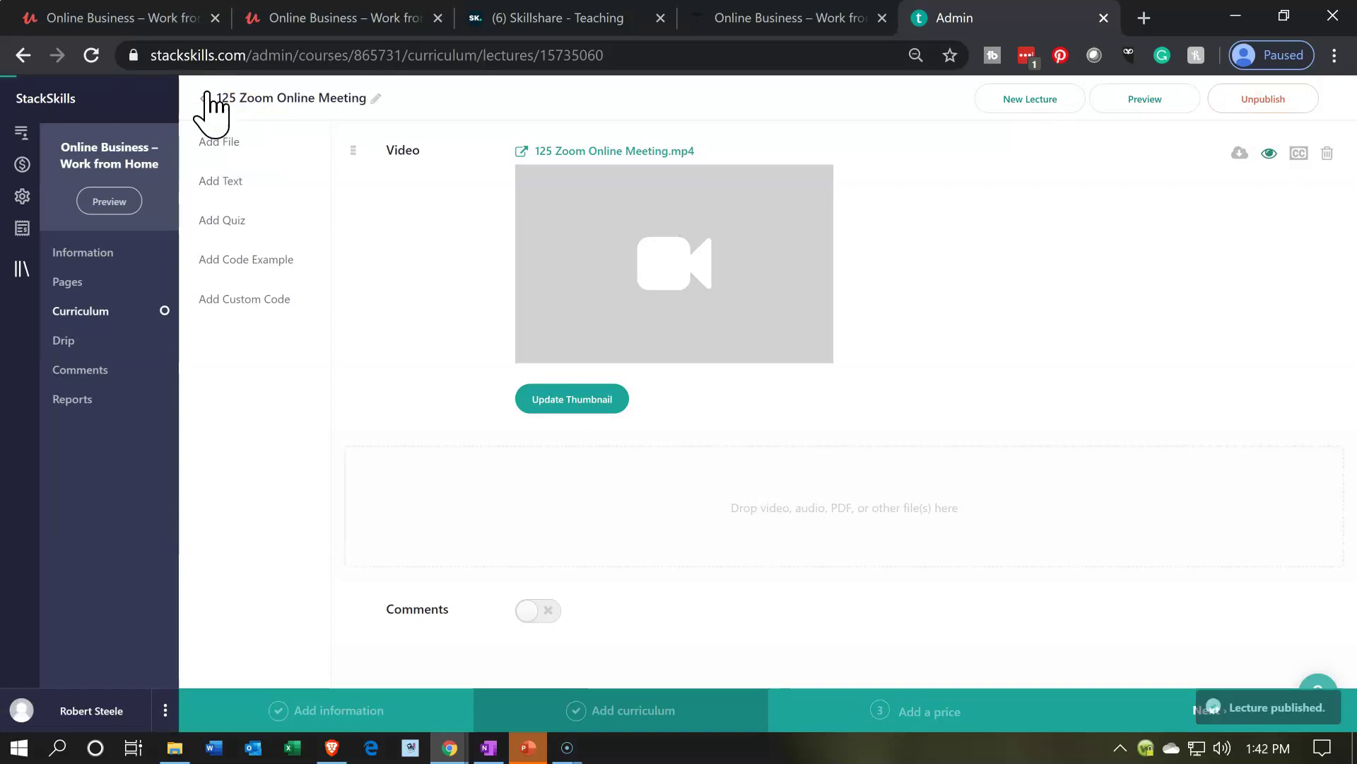
left_click(548, 228)
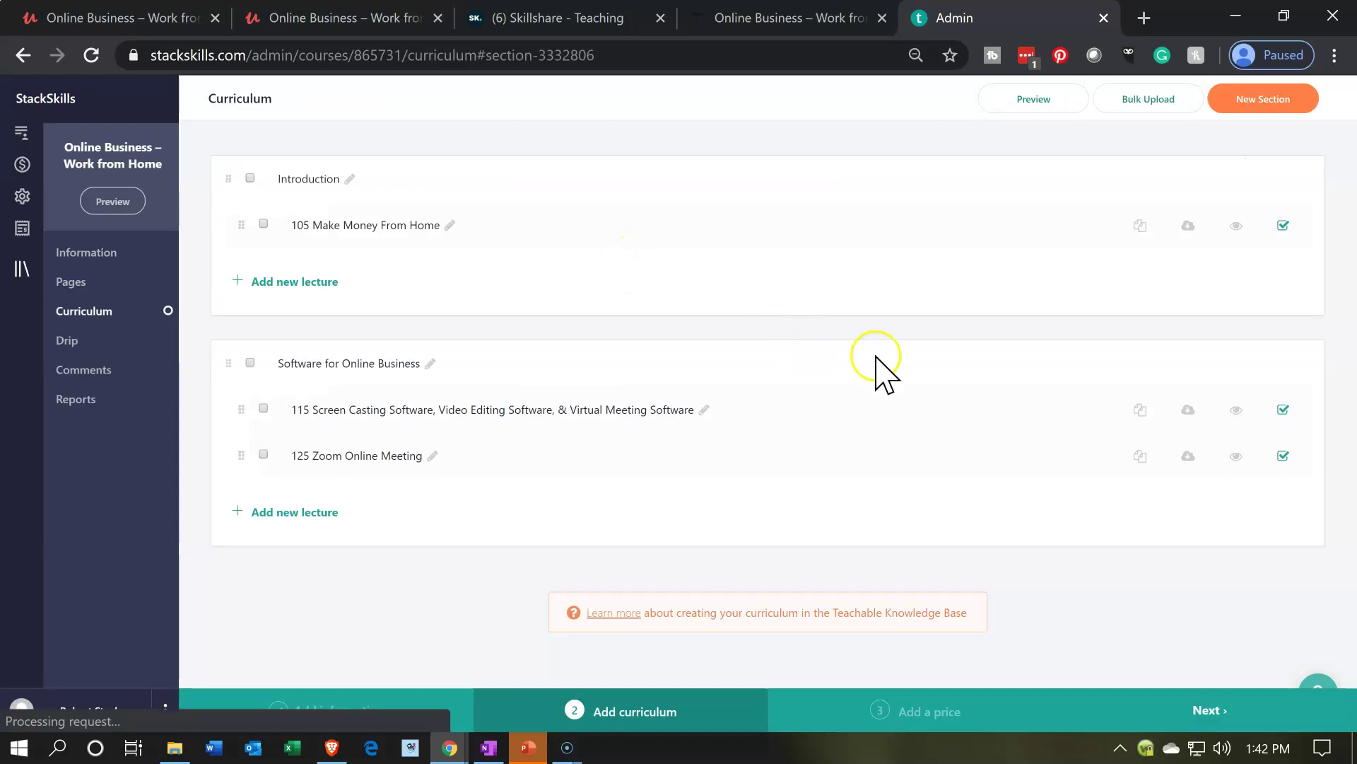
Step: Preview the course with its published lectures, view the 105 Make Money From Home lecture page, and close the preview
left_click(1046, 97)
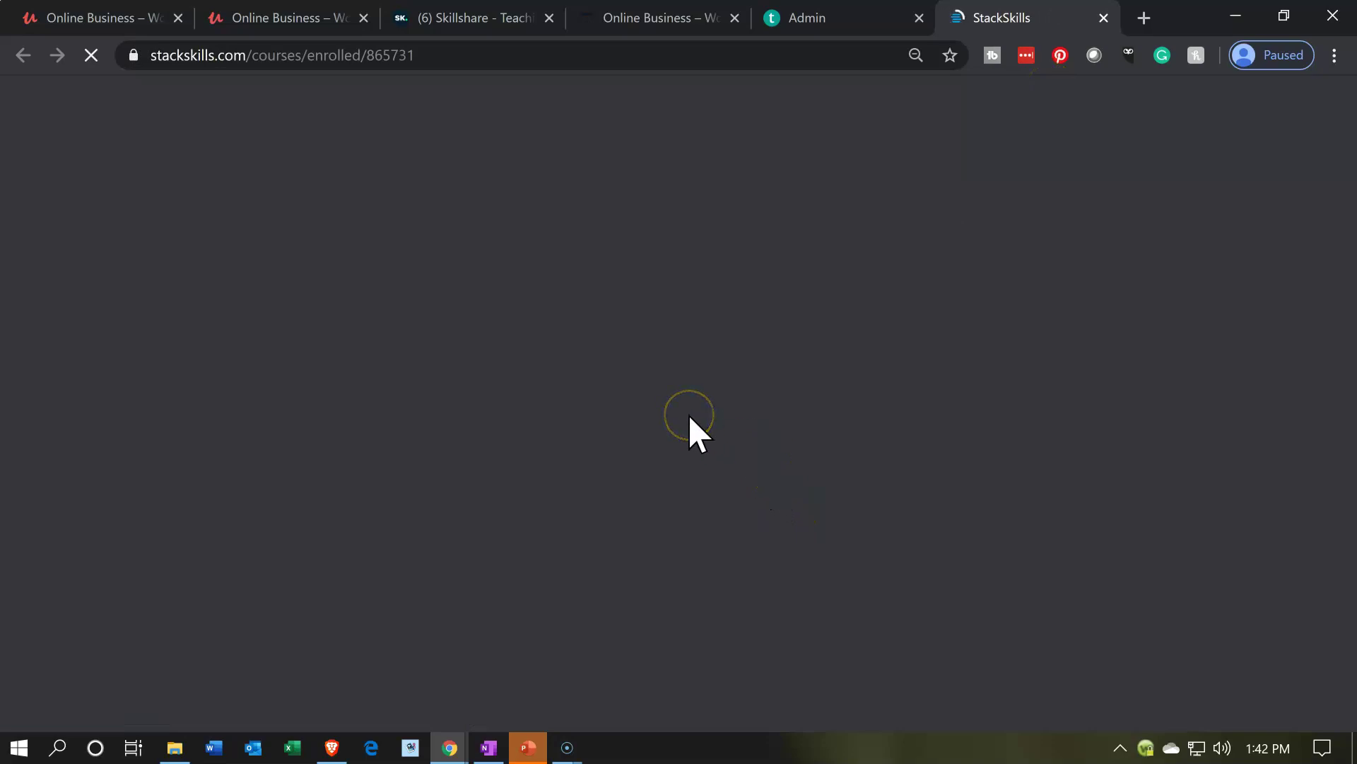
scroll(692, 433, "down", 3)
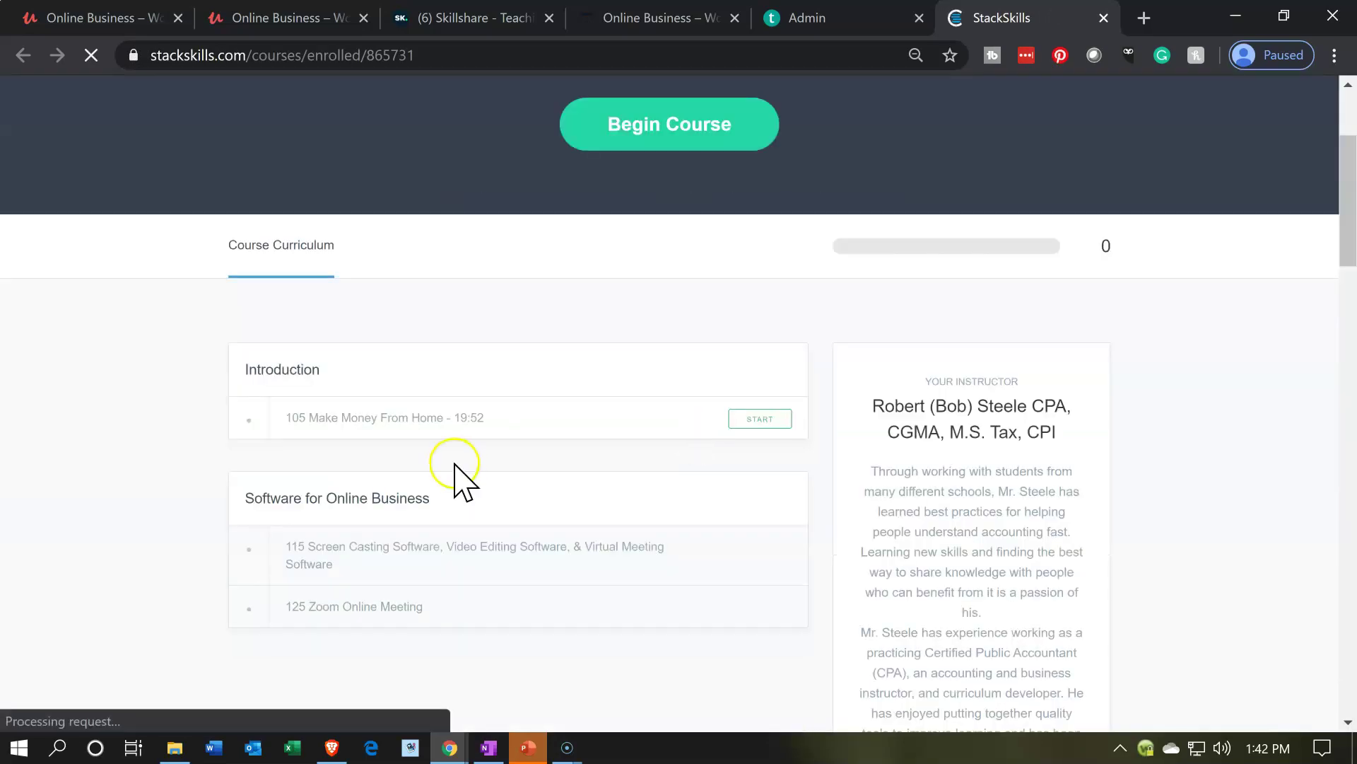
left_click(789, 427)
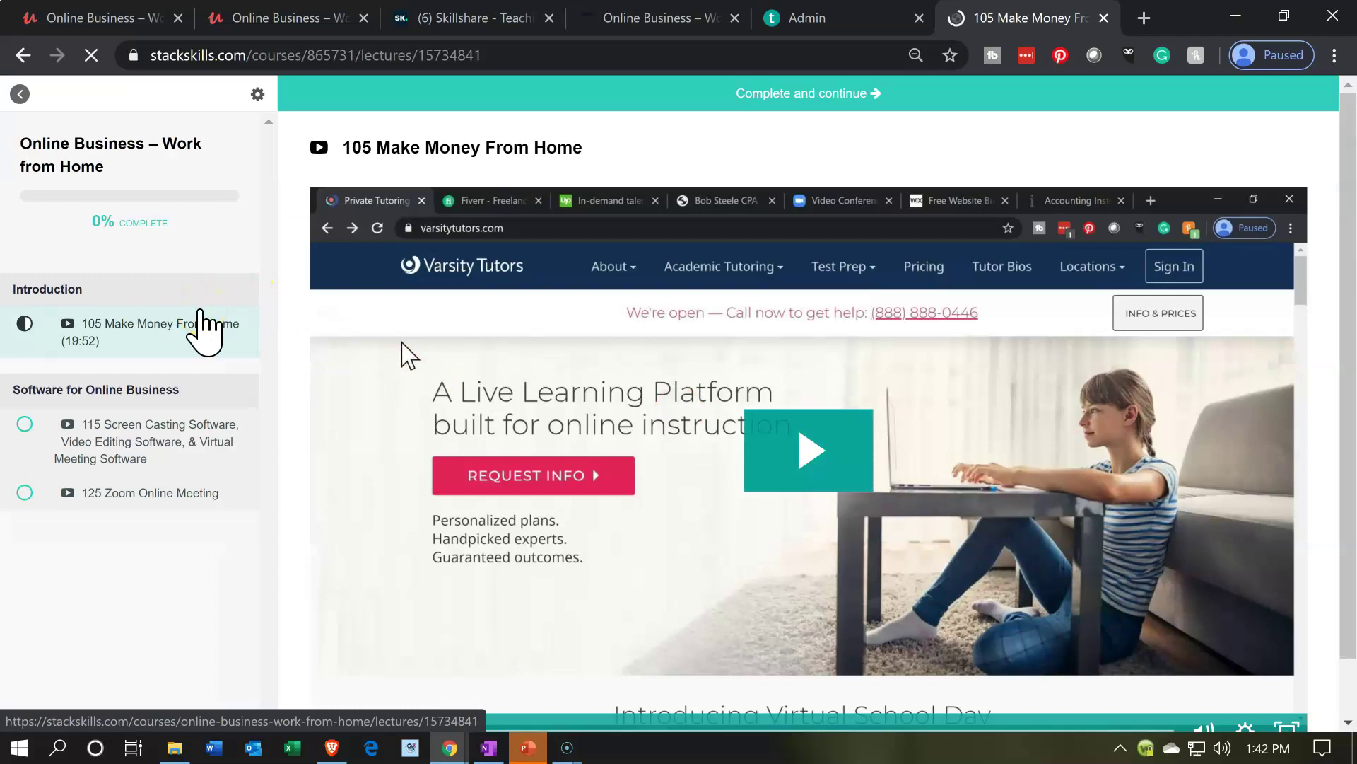
left_click(203, 326)
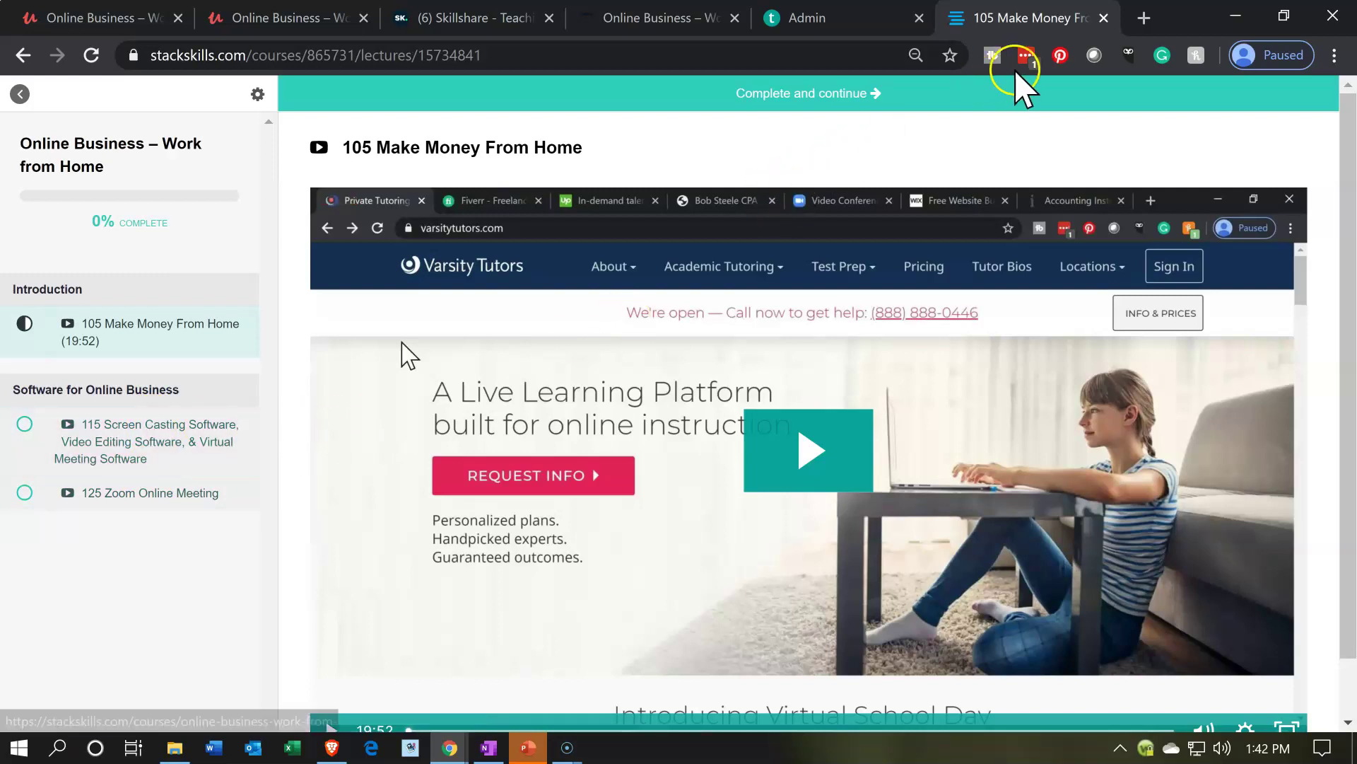
left_click(1103, 20)
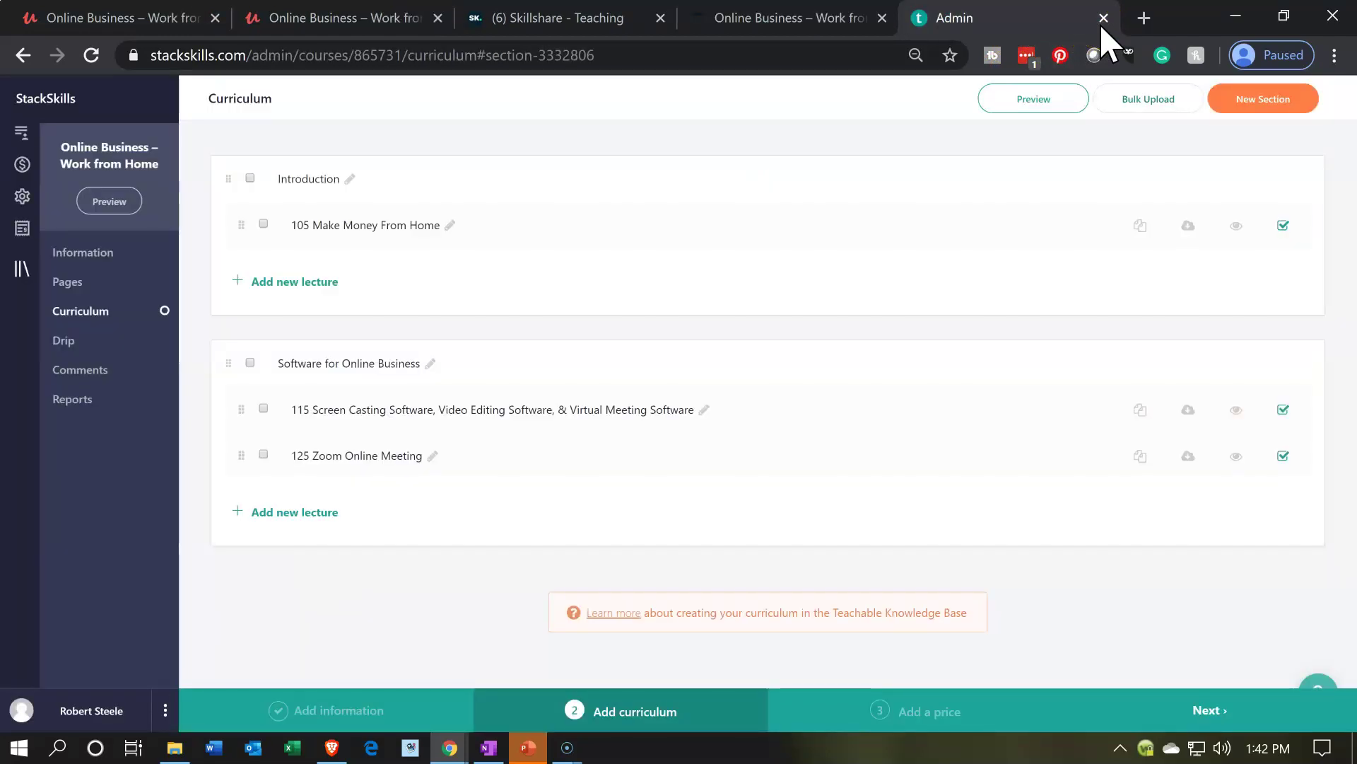
Step: Open the 115 Screen Casting Software lecture and examine its options for adding files, text, quizzes and code
left_click(414, 418)
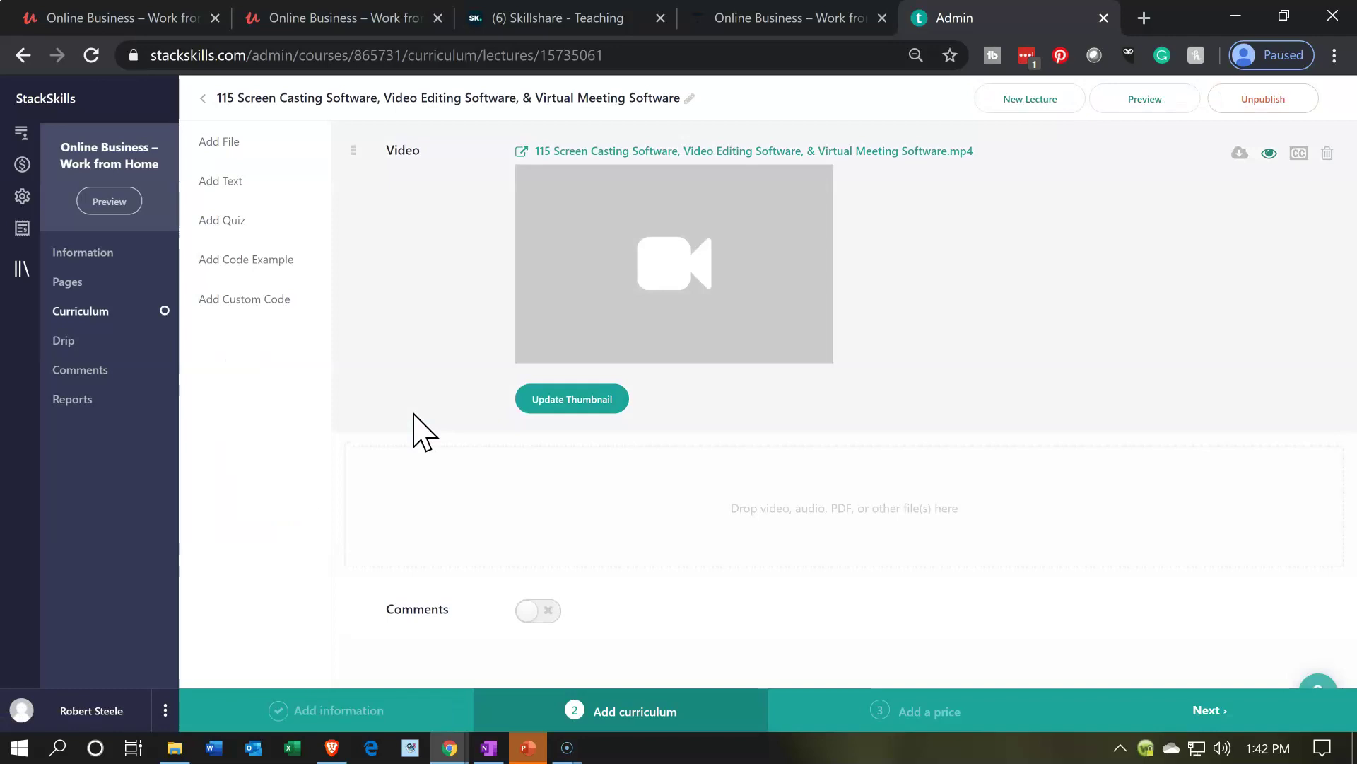
left_click(283, 193)
left_click(263, 142)
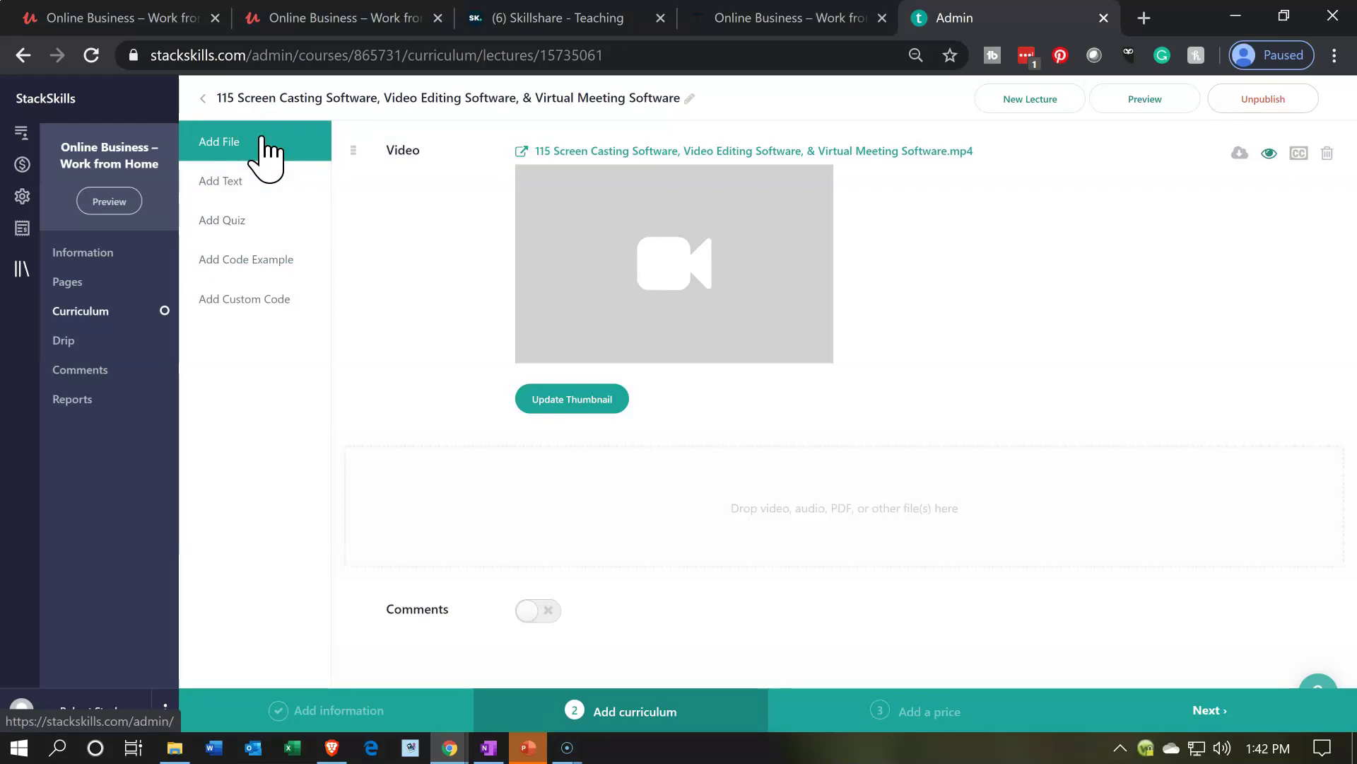
left_click(257, 164)
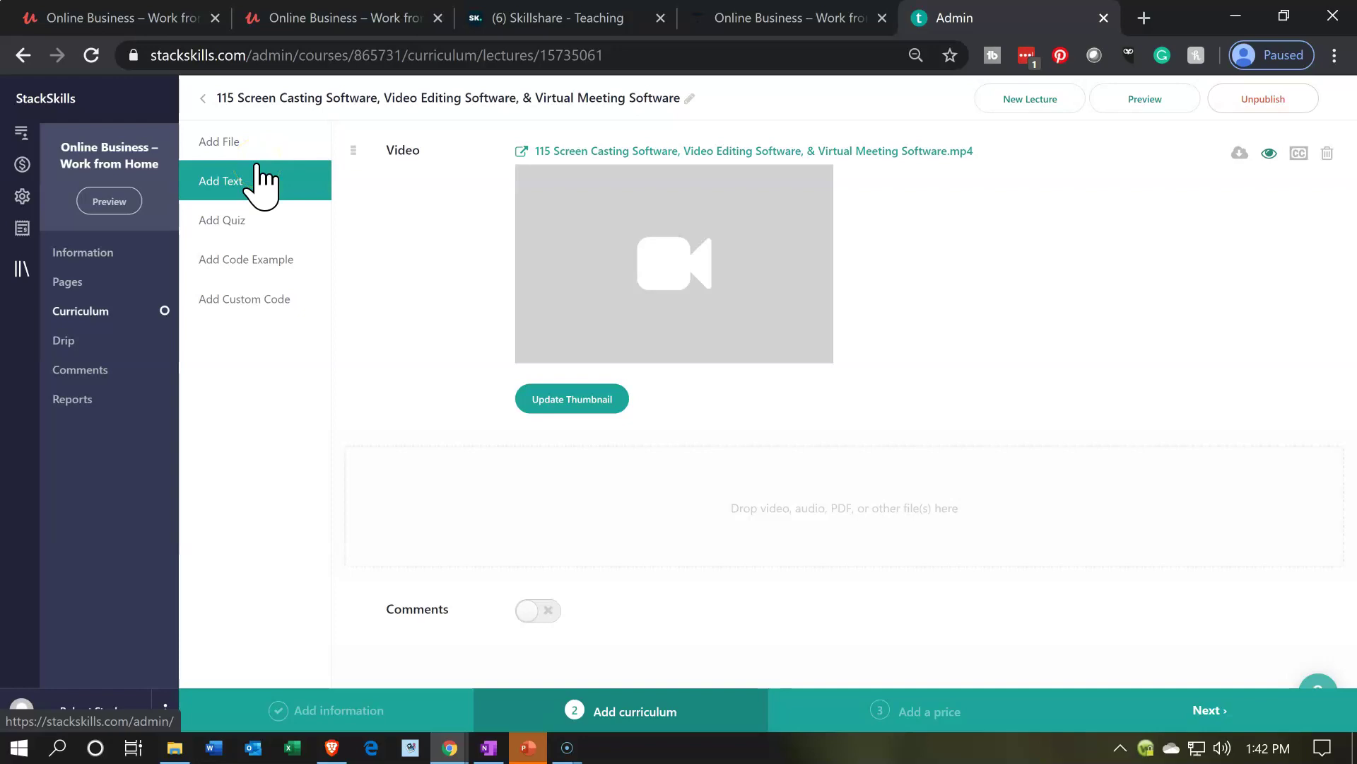
left_click(260, 203)
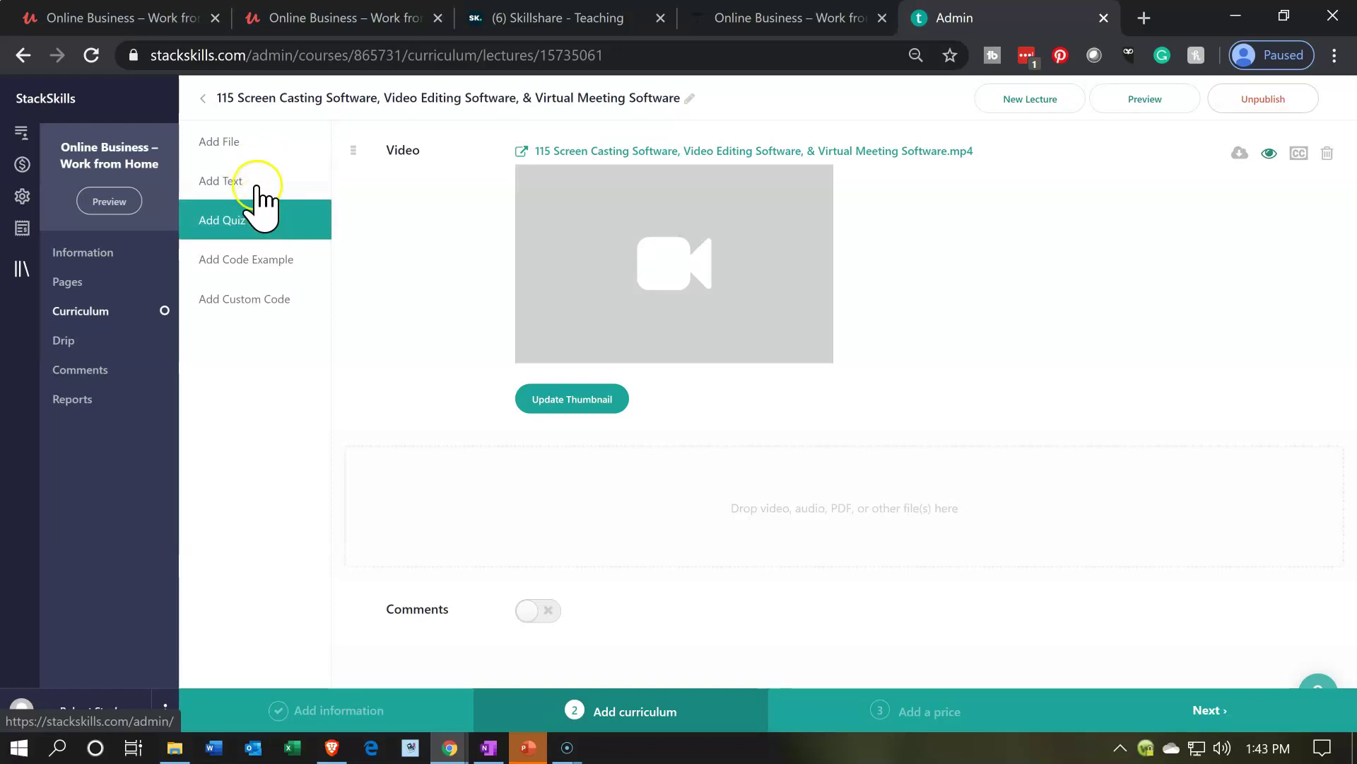
left_click(257, 190)
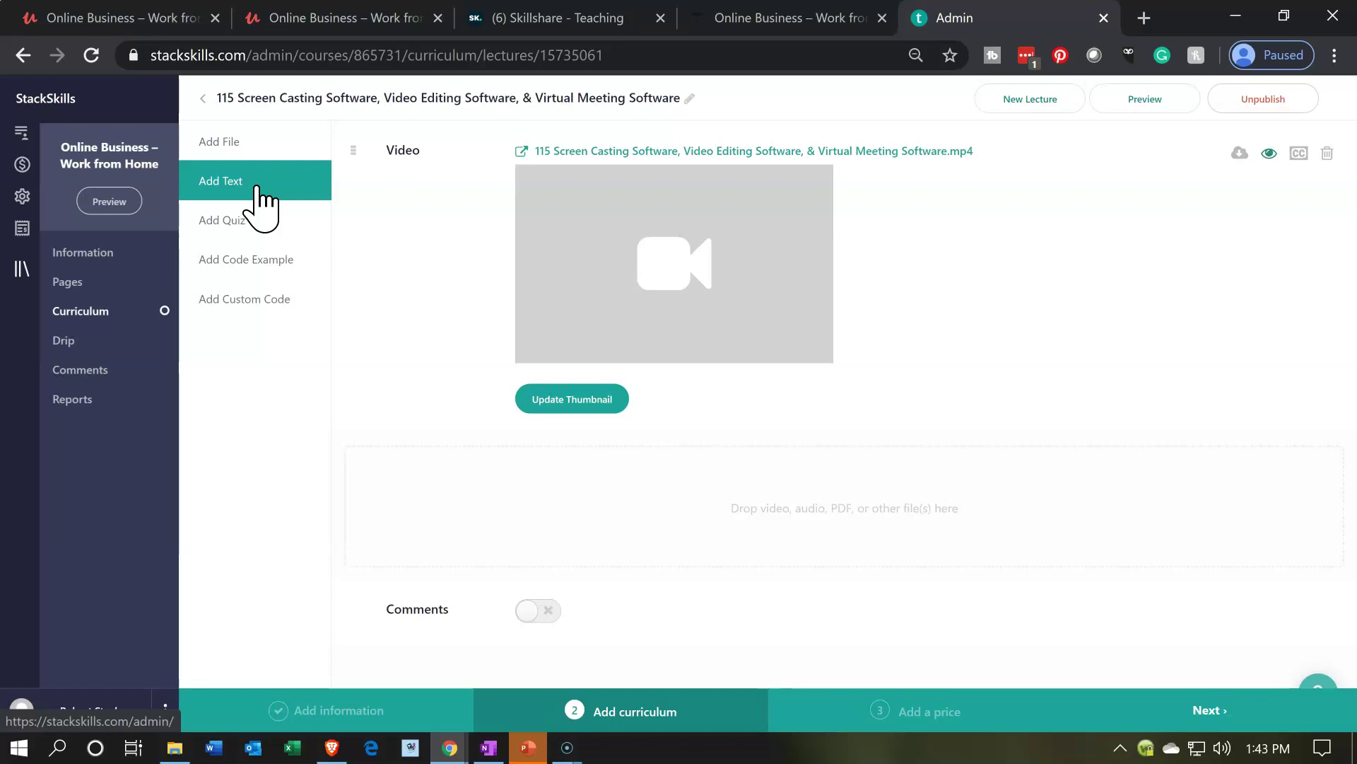
left_click(244, 145)
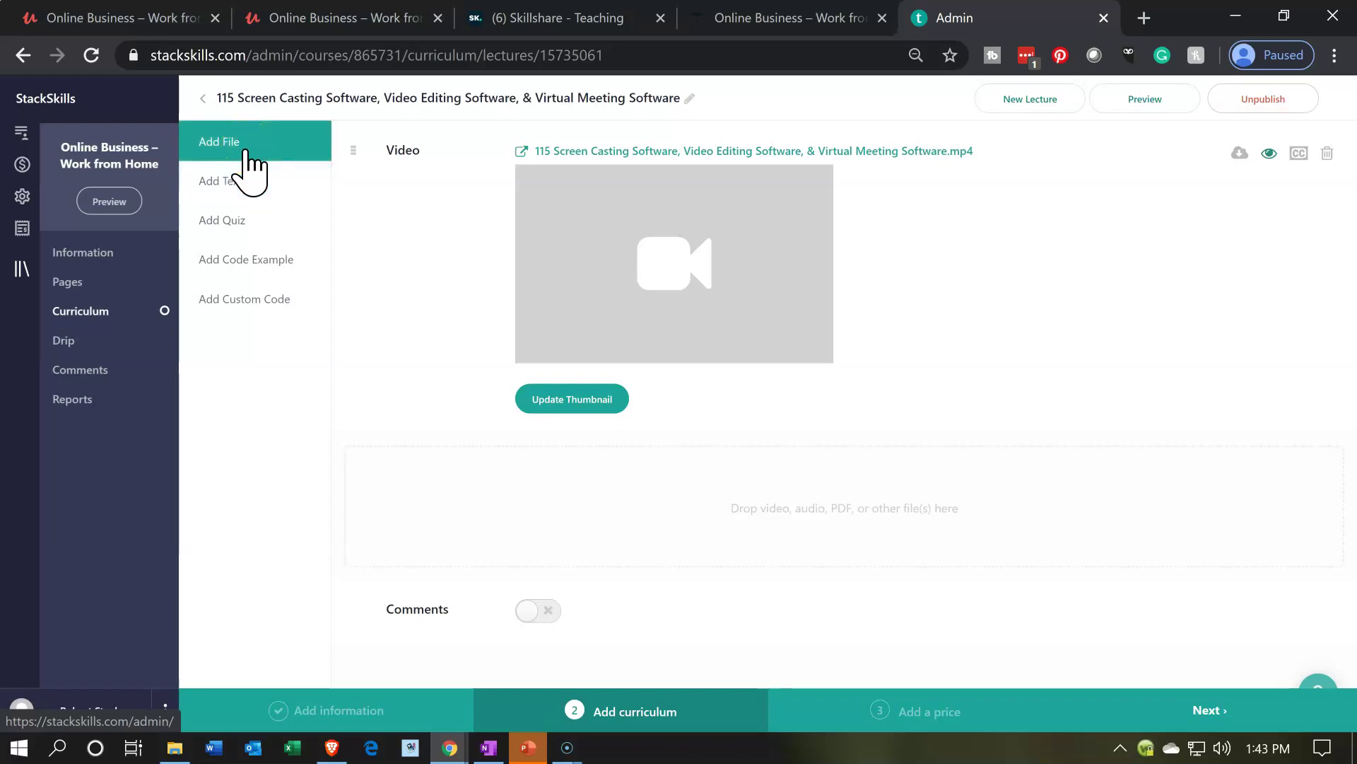
left_click(247, 183)
left_click(247, 154)
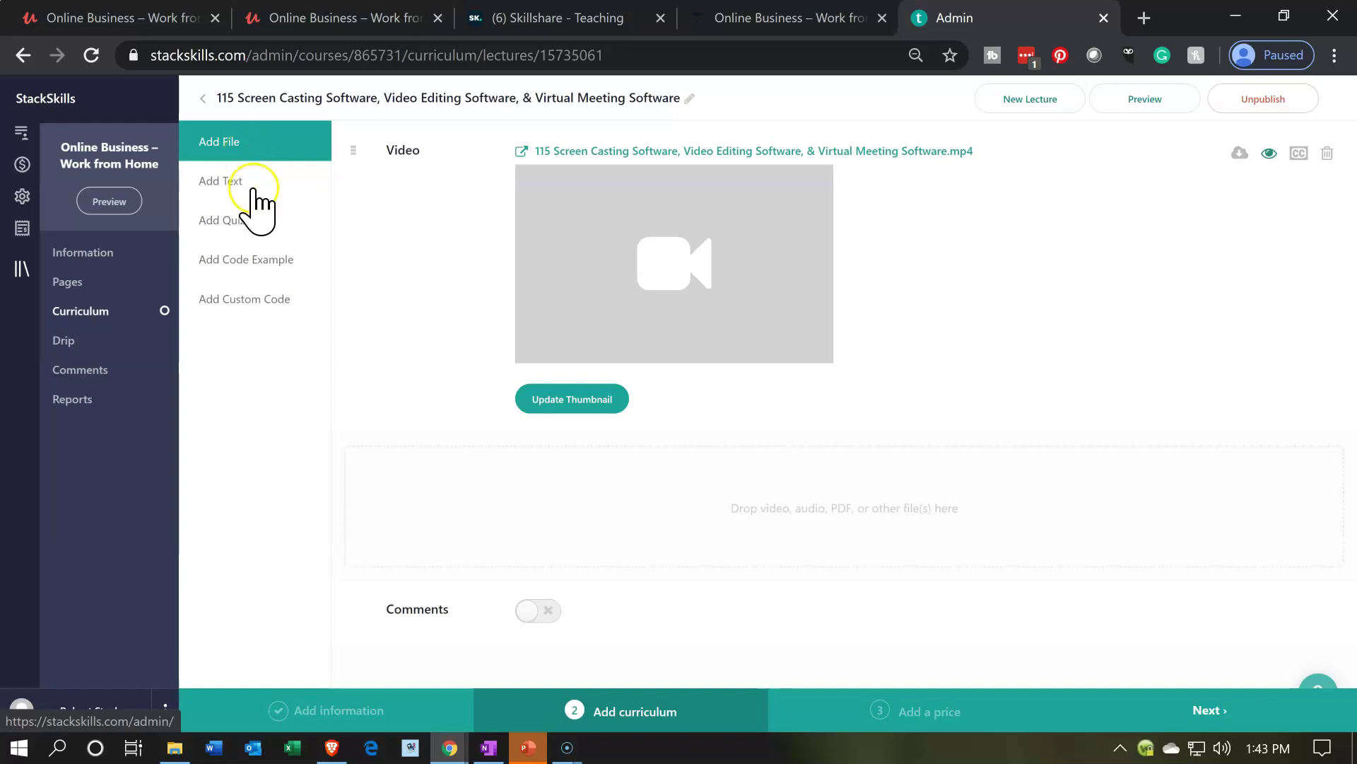
left_click(258, 206)
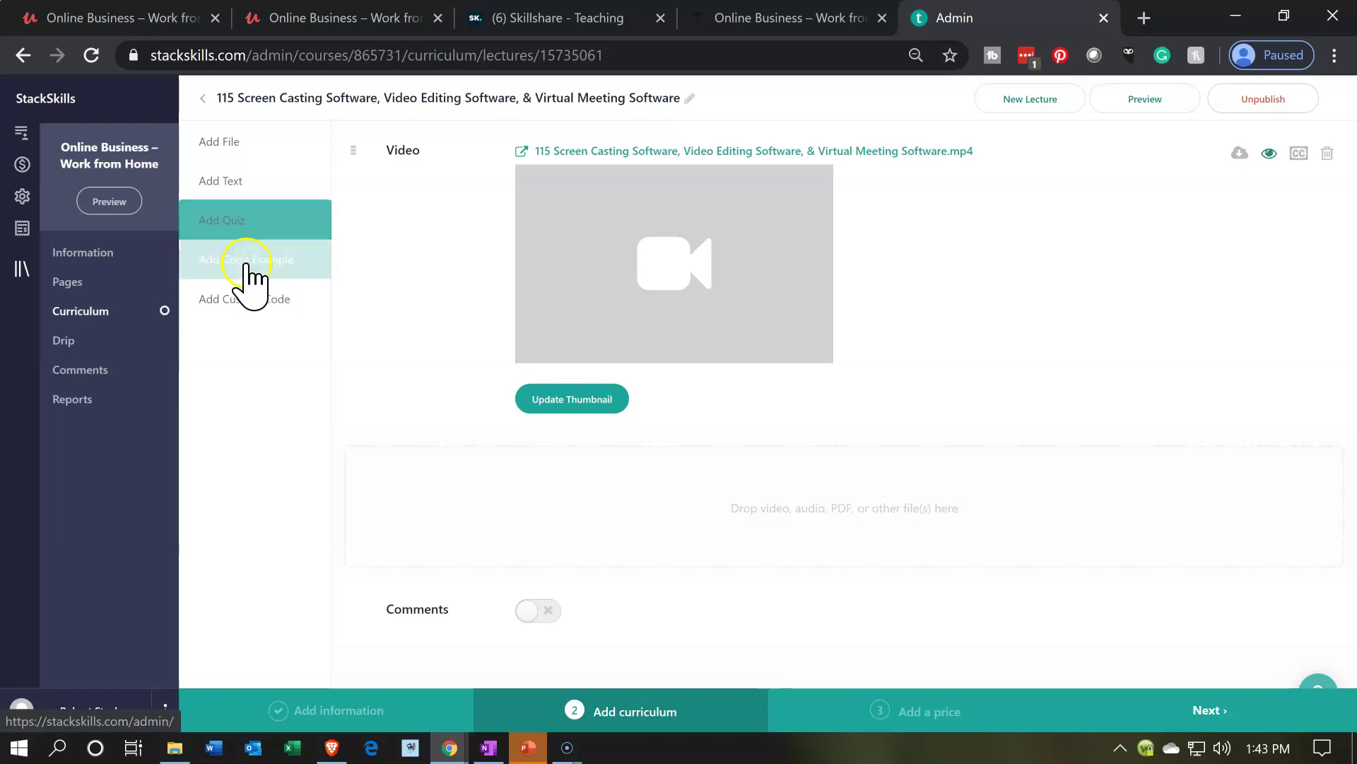
left_click(246, 262)
left_click(249, 201)
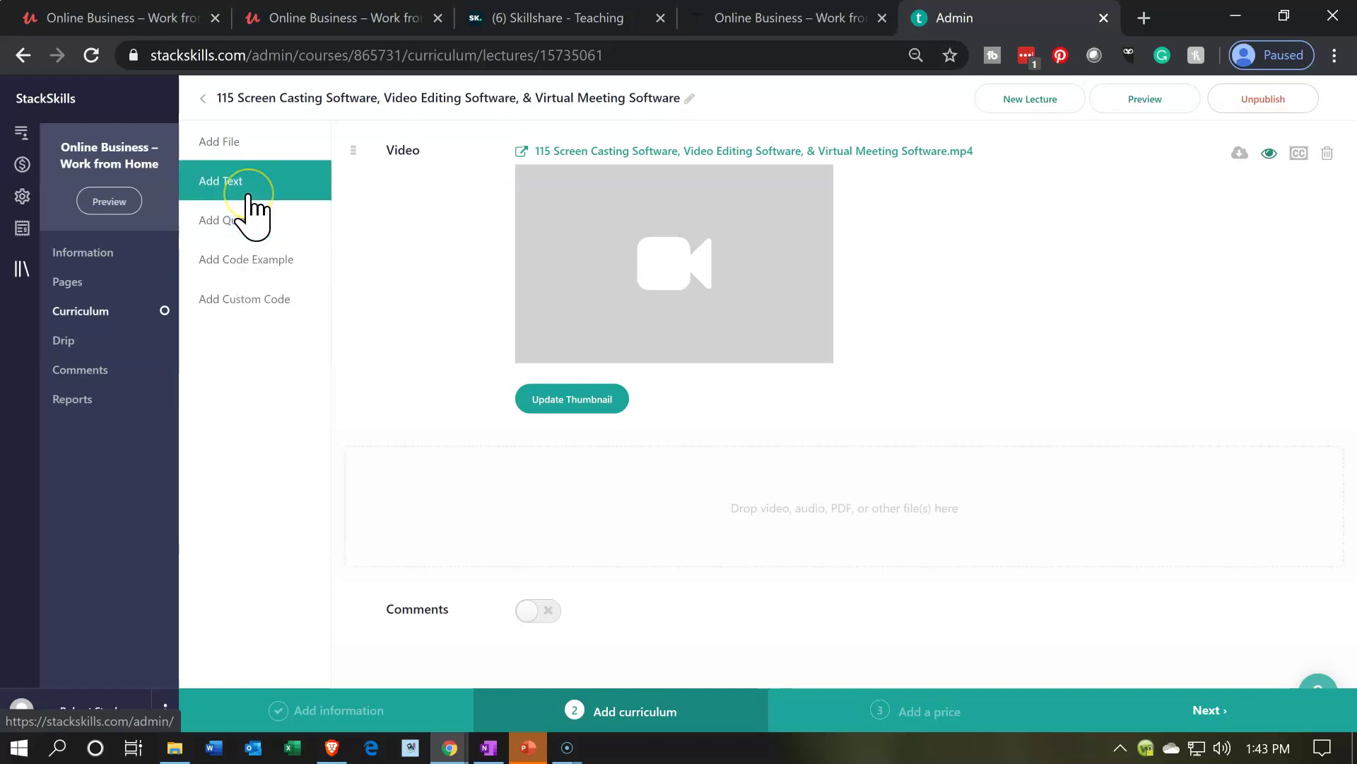
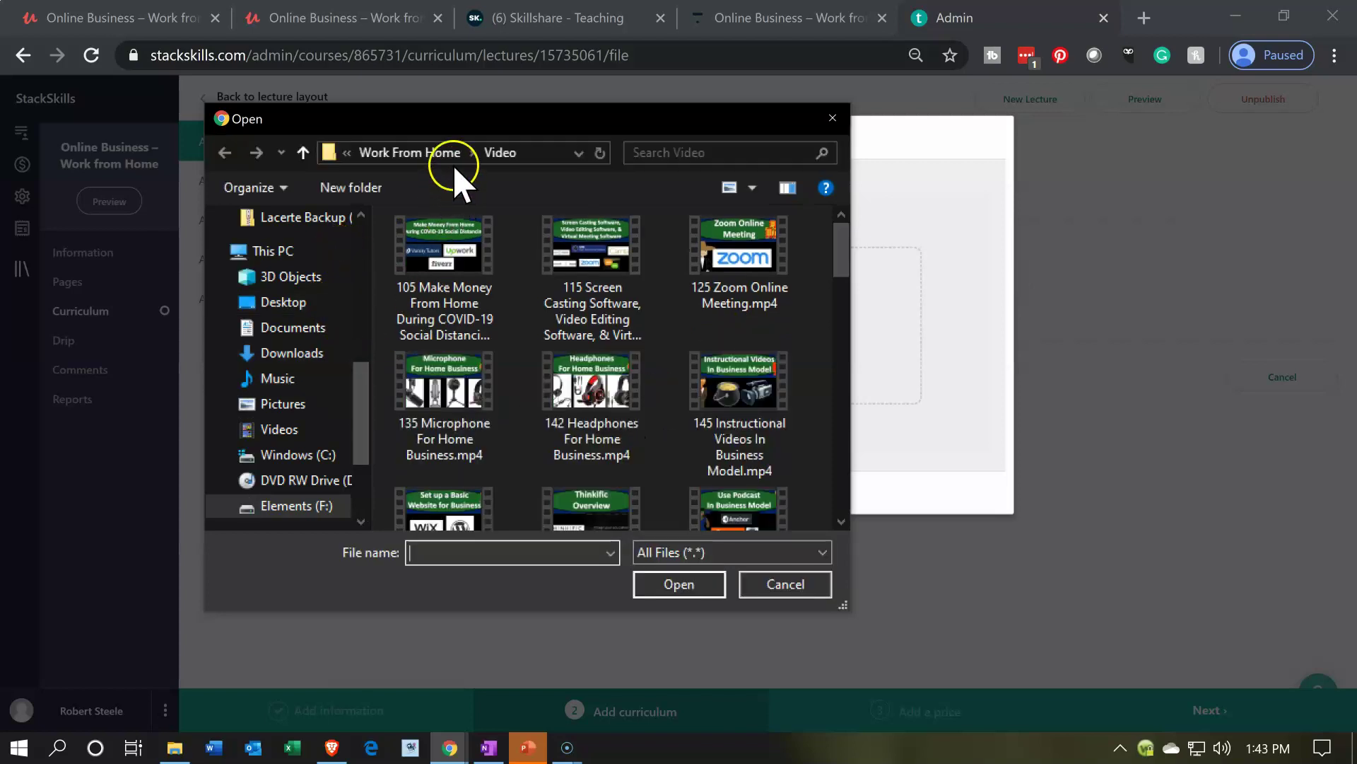
Step: Attach the 115 Screencasting Softwaer PDF from the PowerPoints folder to the 115 Screen Casting Software lecture
left_click(446, 156)
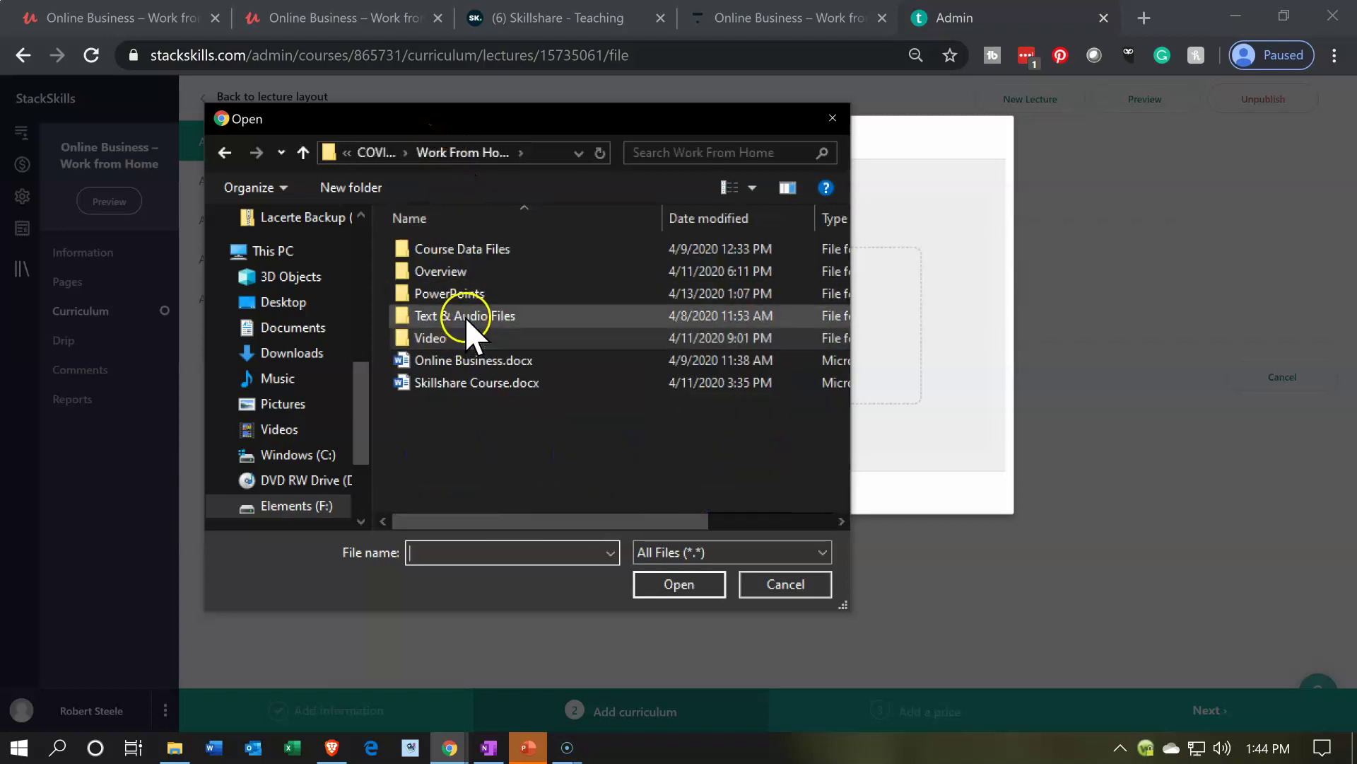
double_click(462, 300)
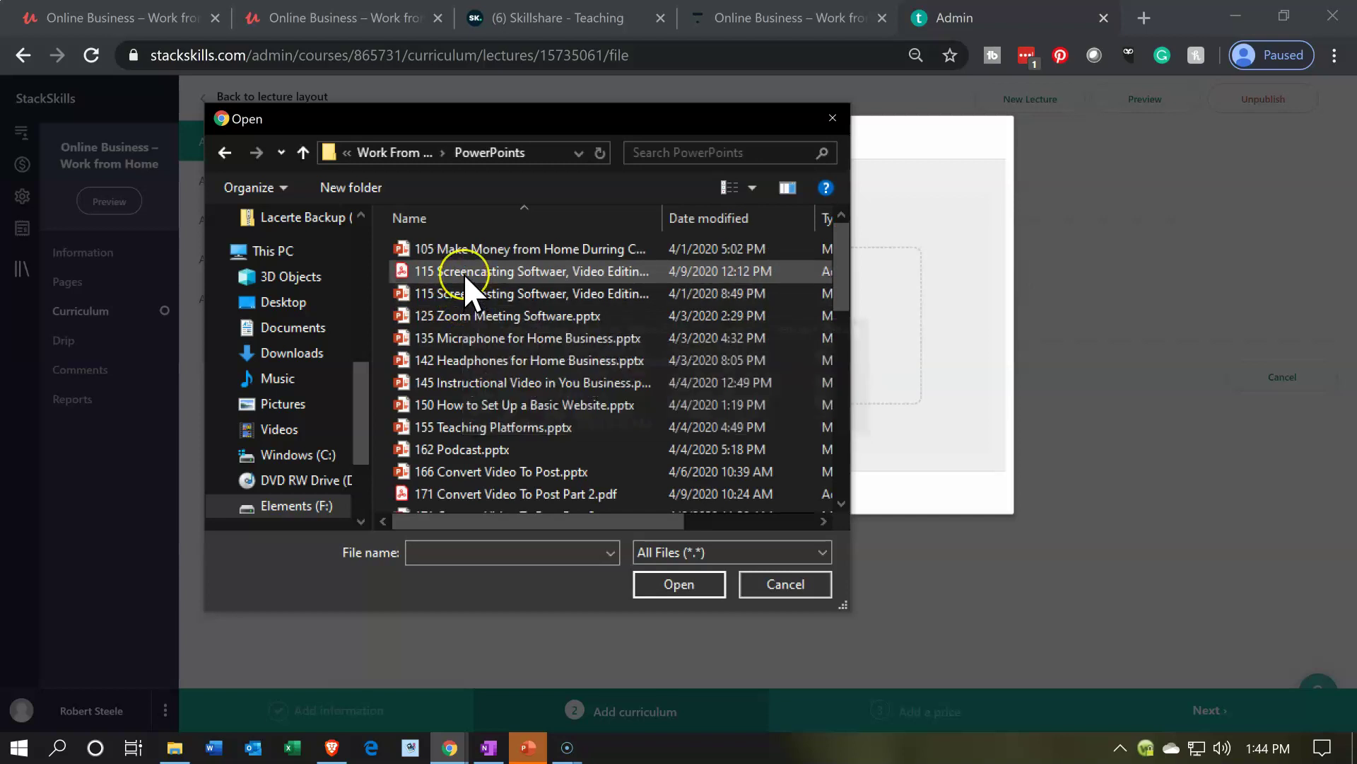
double_click(465, 276)
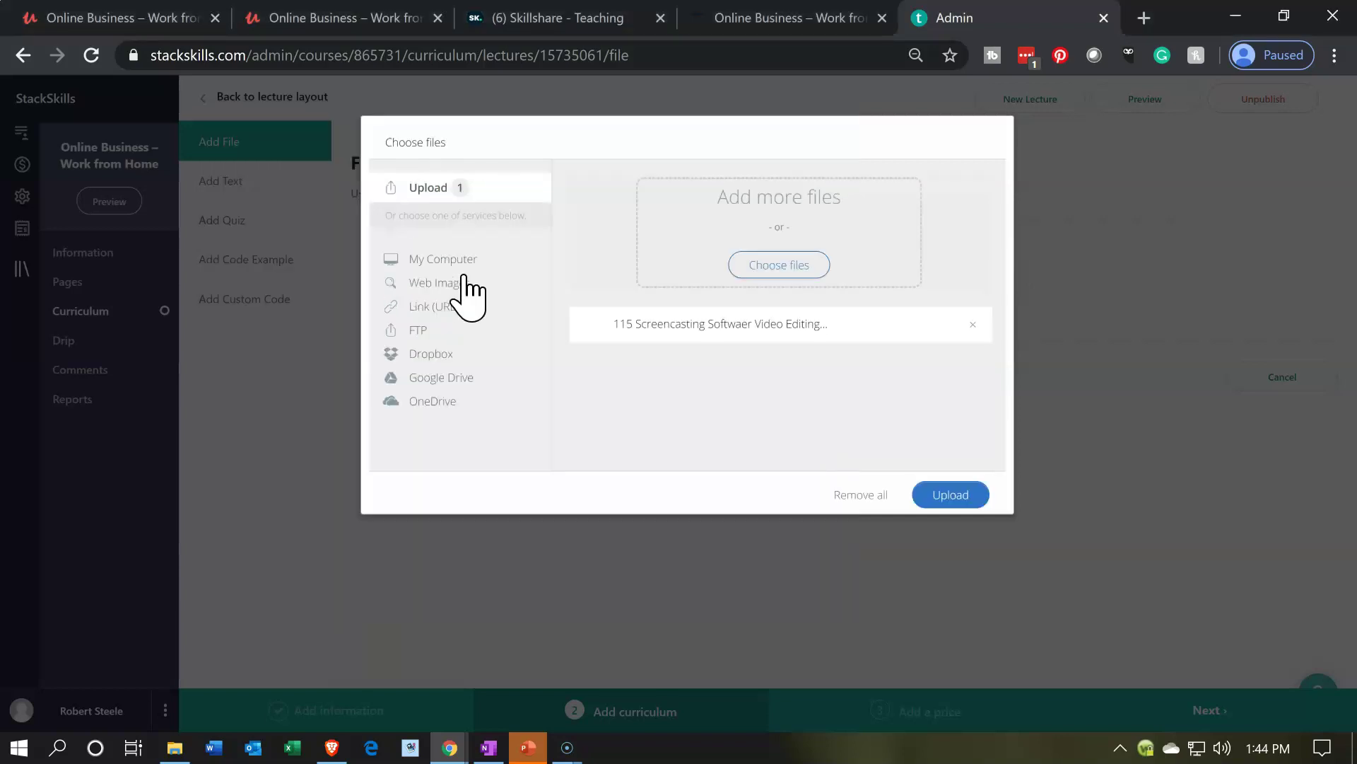
left_click(928, 496)
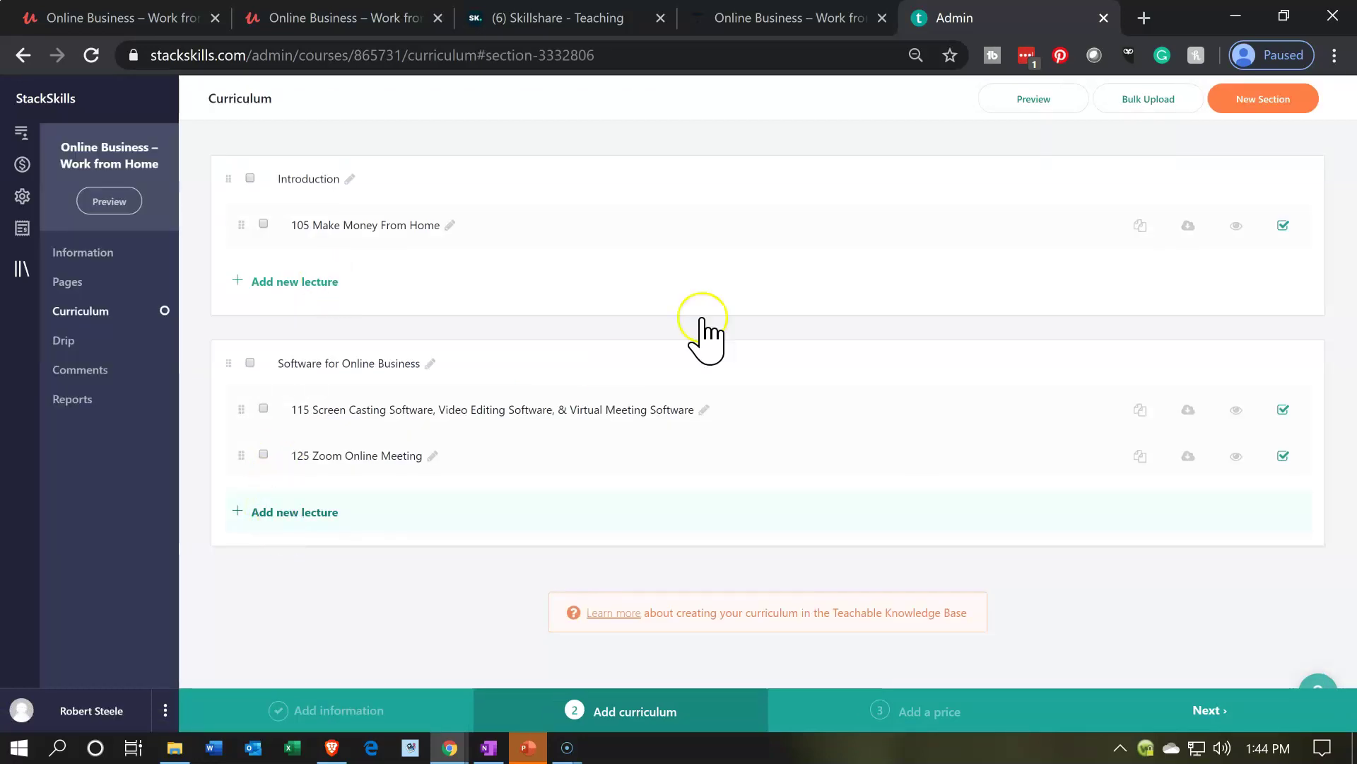
Step: Bulk upload the 115 Screencasting Softwaer PDF from the PowerPoints folder into the course curriculum
left_click(1147, 103)
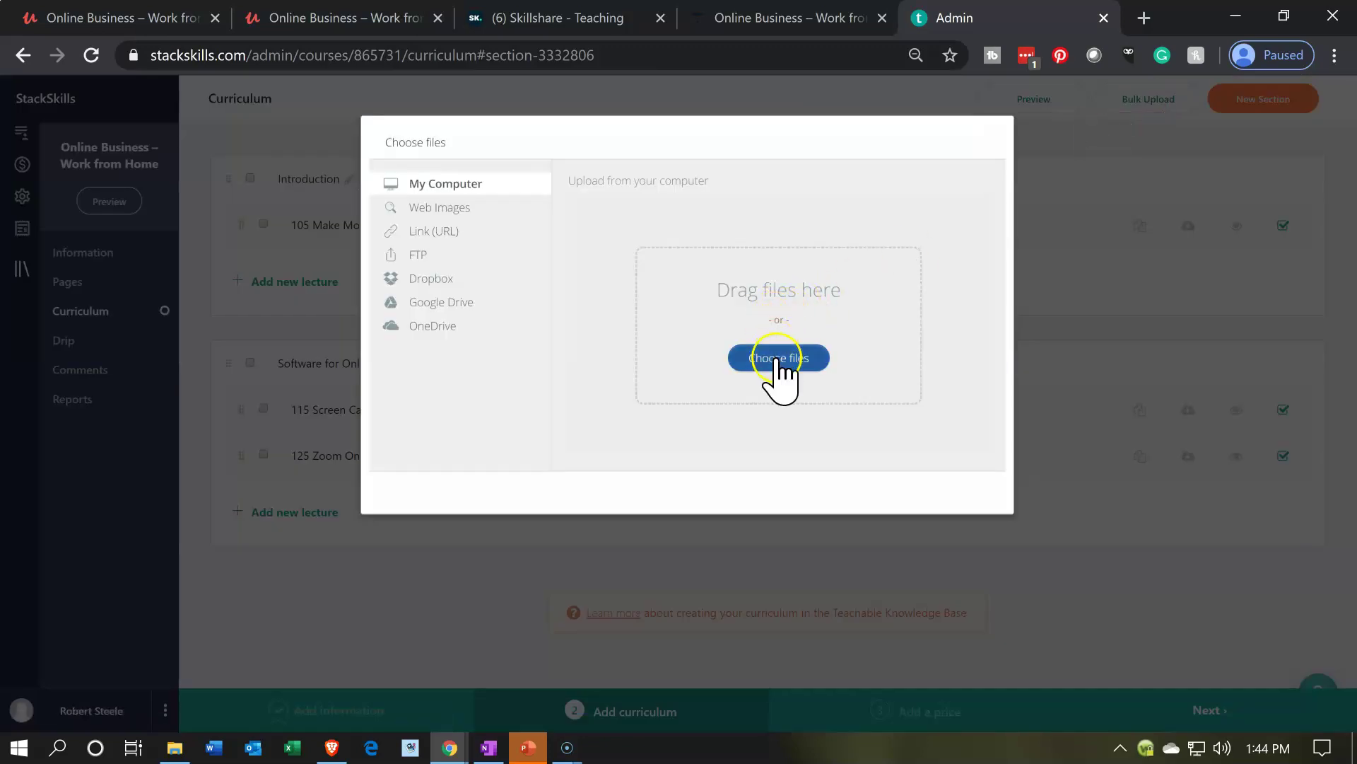
left_click(779, 359)
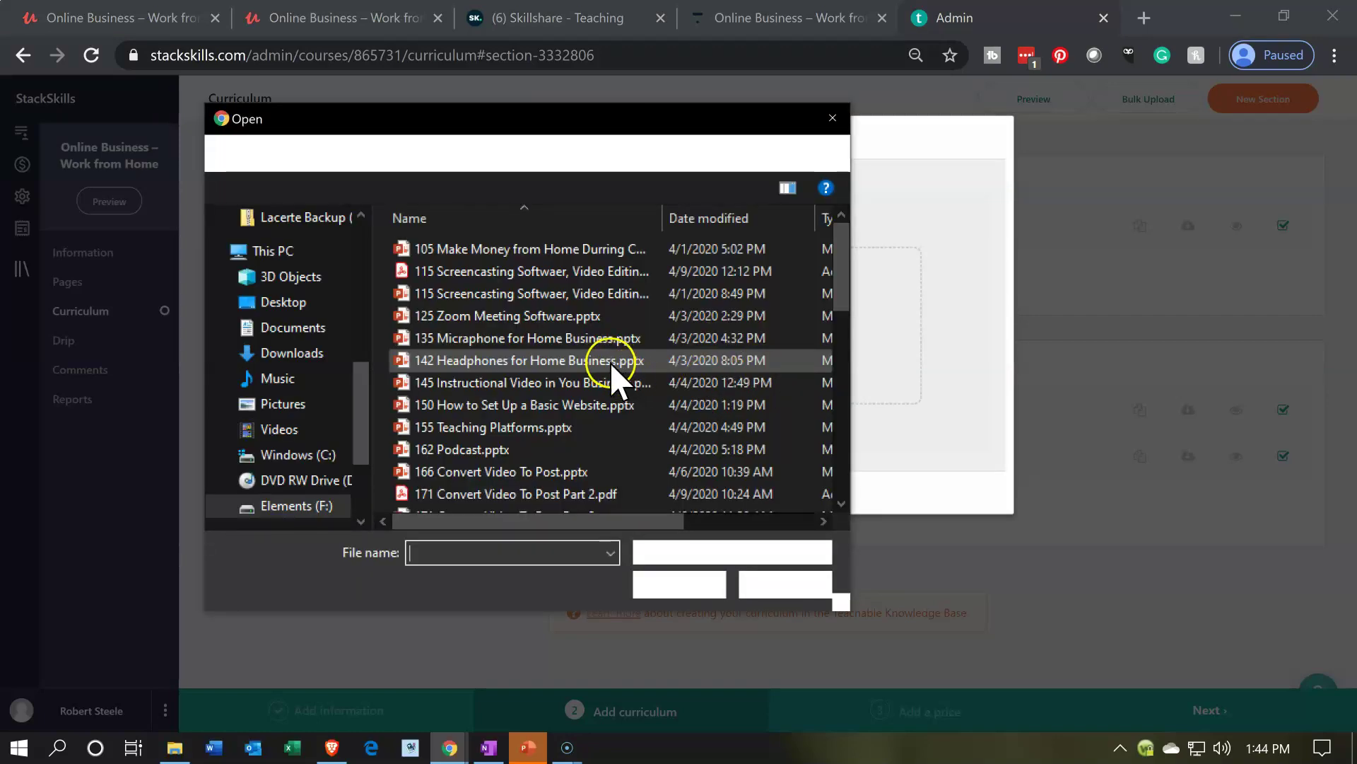
double_click(472, 273)
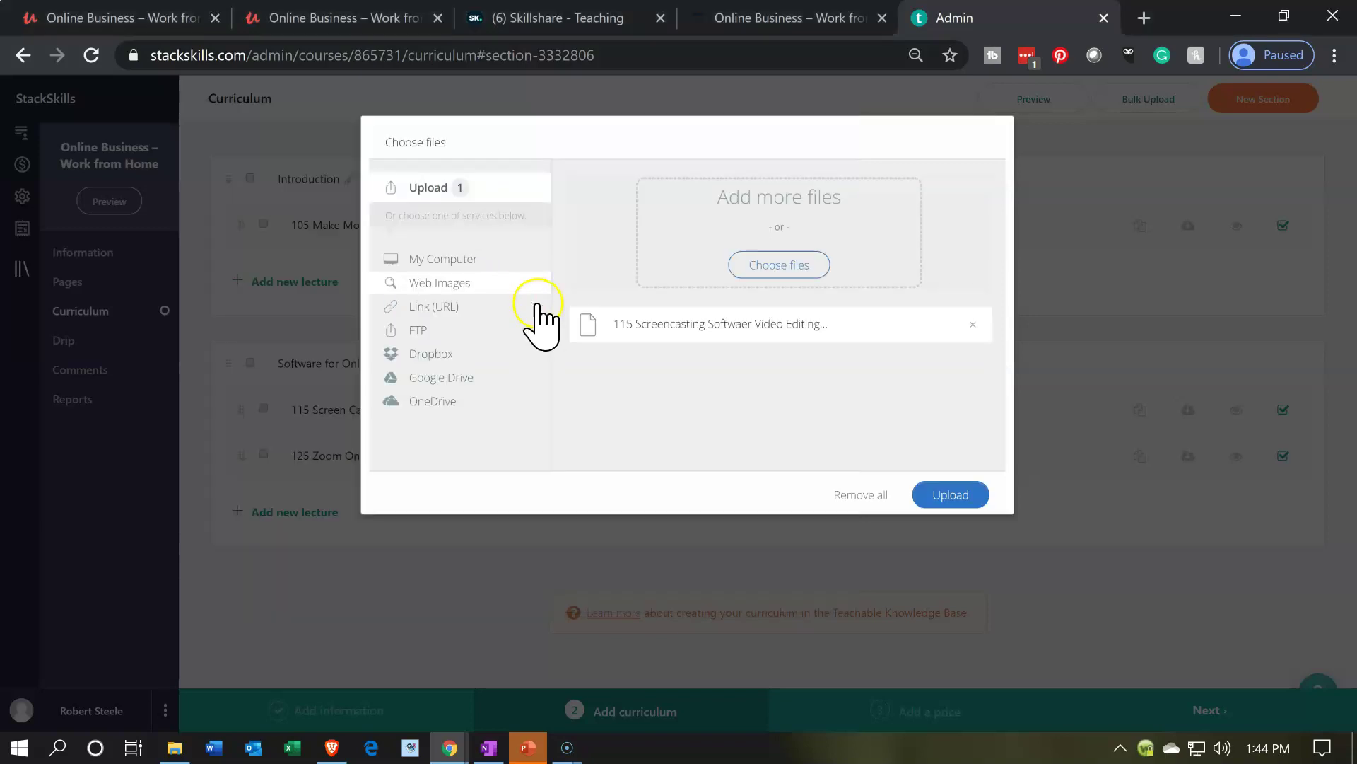
left_click(941, 495)
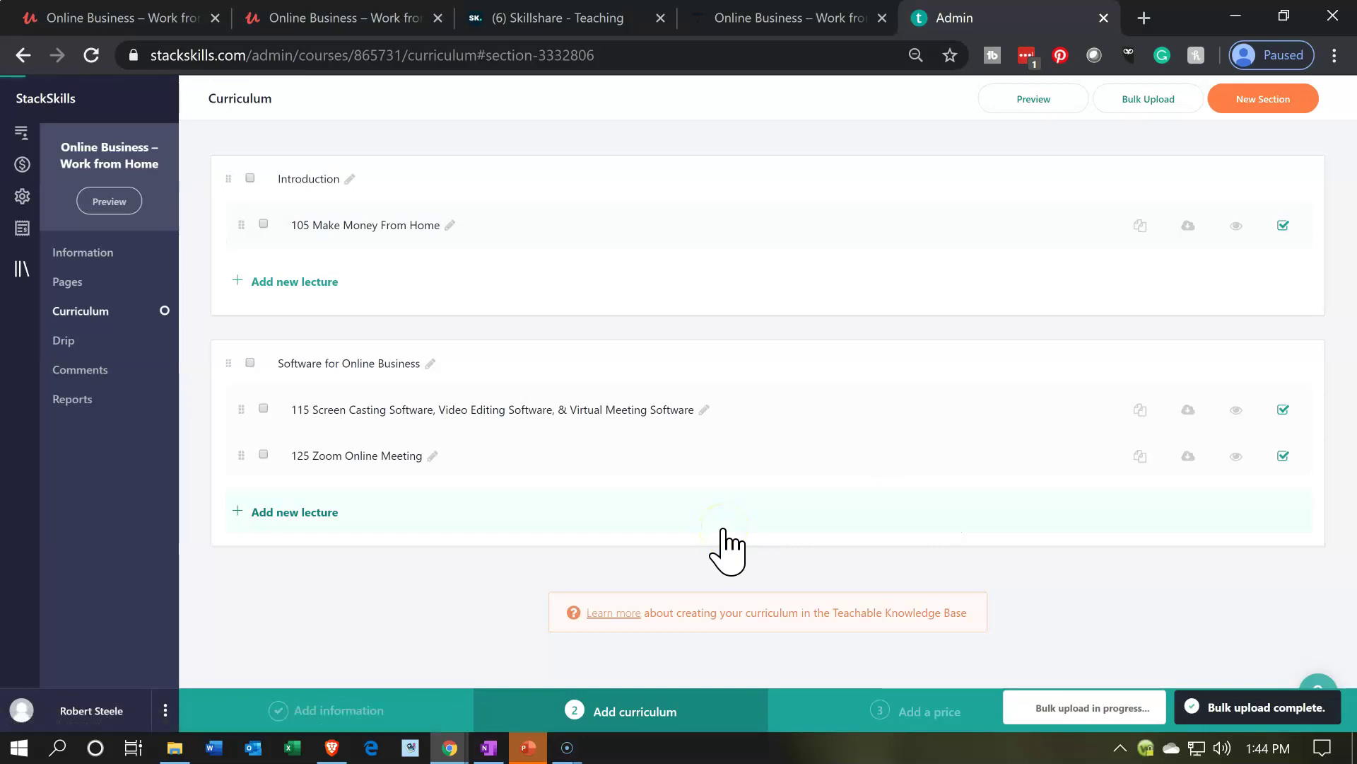
left_click(437, 527)
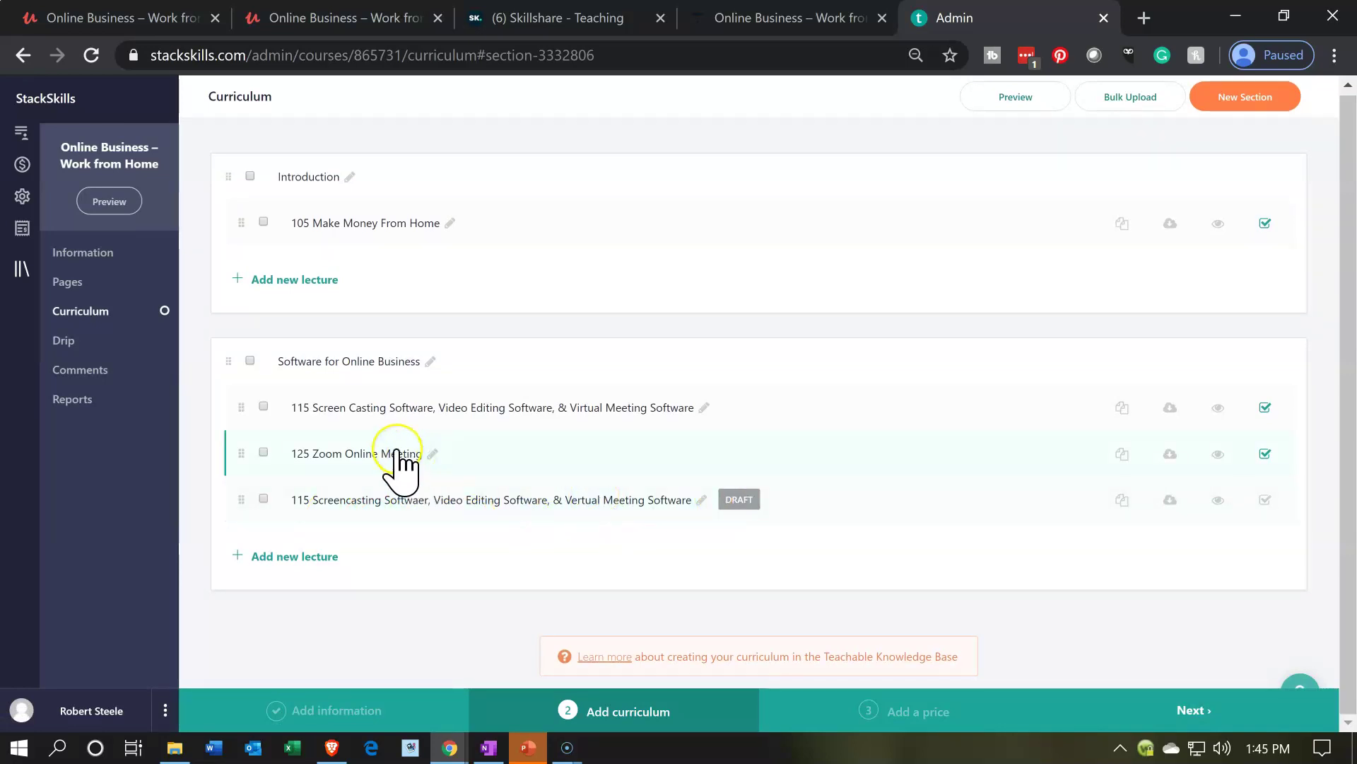
Step: Publish the draft 115 Screencasting Softwaer PDF lecture in Software for Online Business and return to the curriculum
left_click(407, 509)
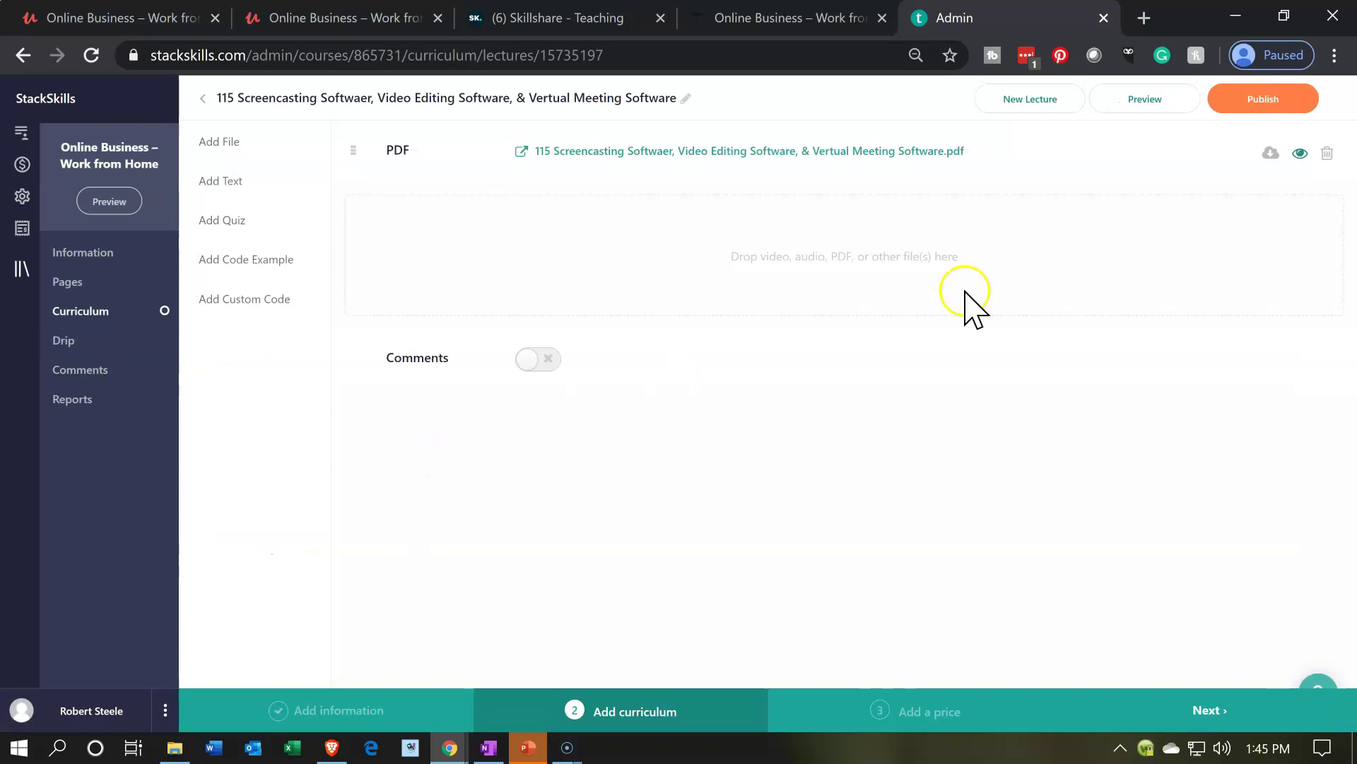
left_click(1234, 104)
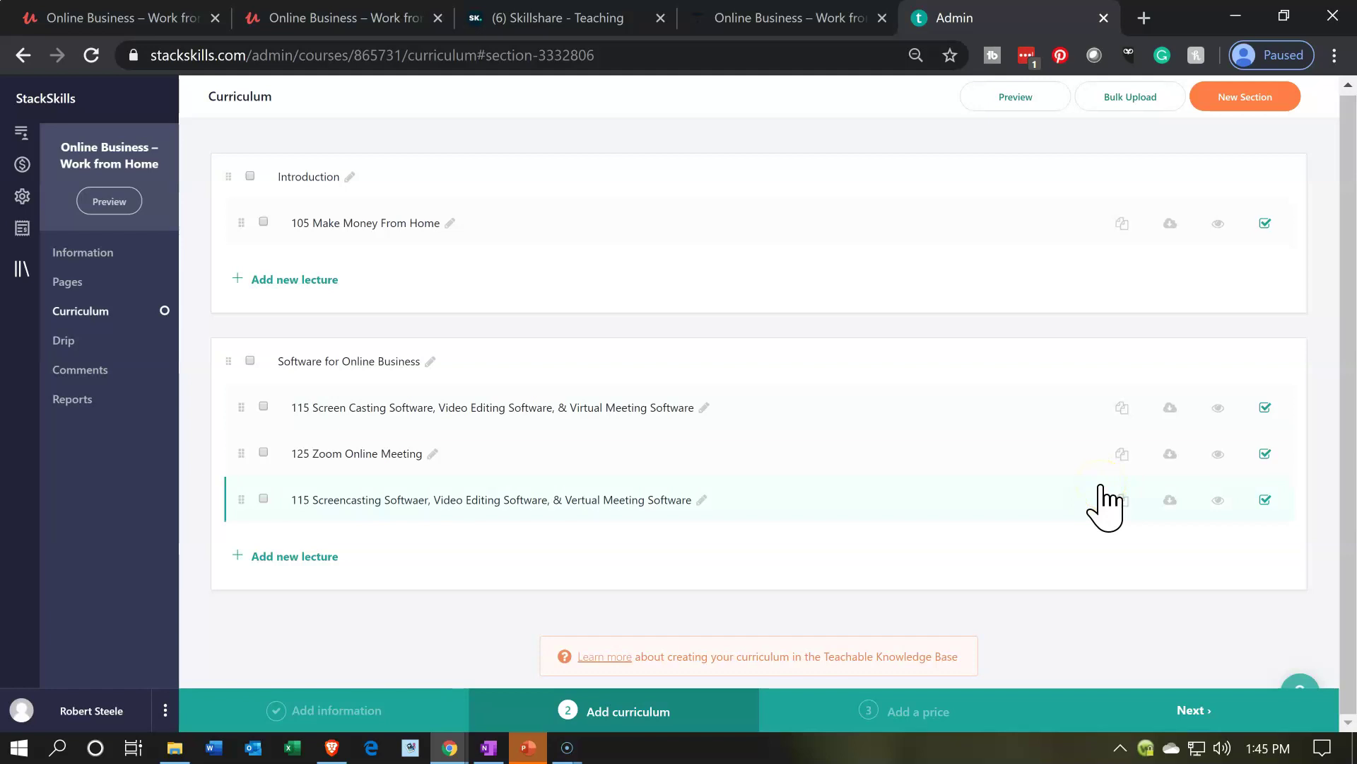
left_click(1088, 487)
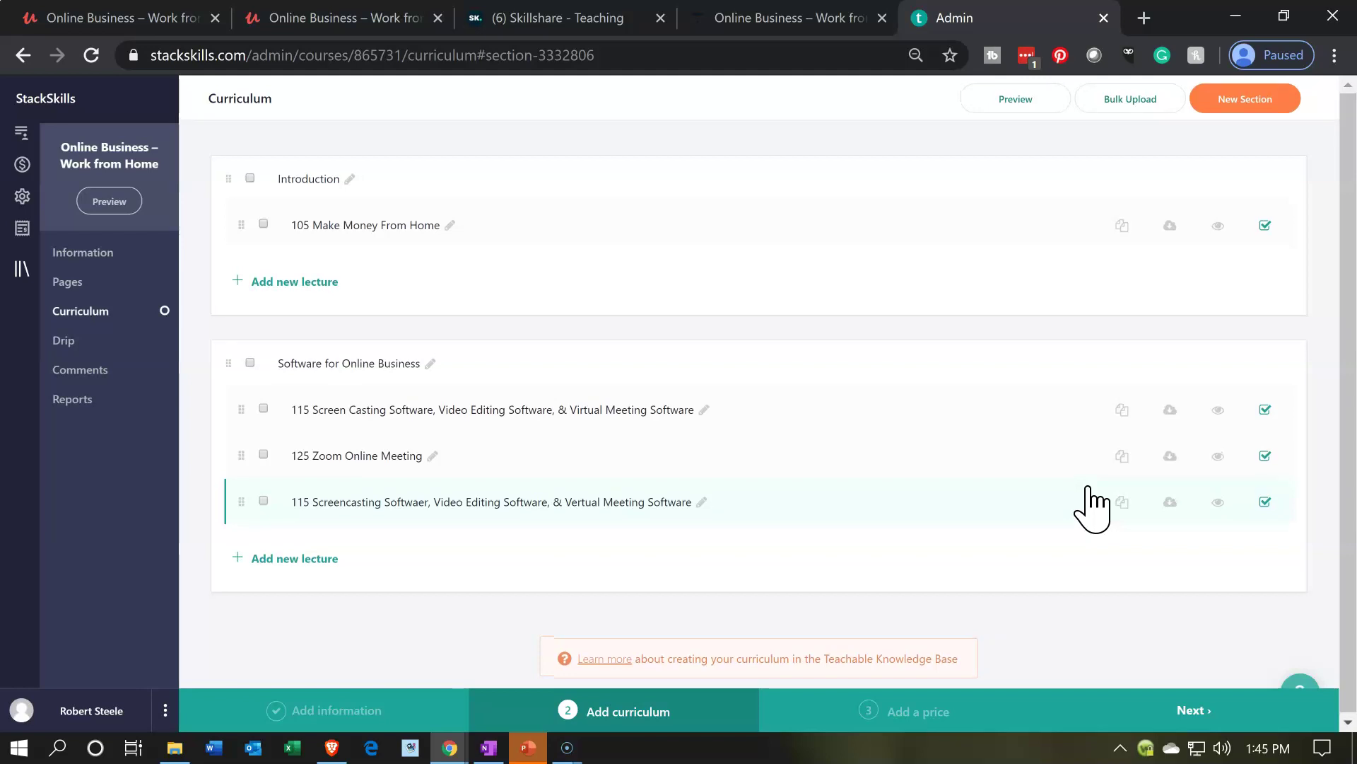
left_click(1132, 173)
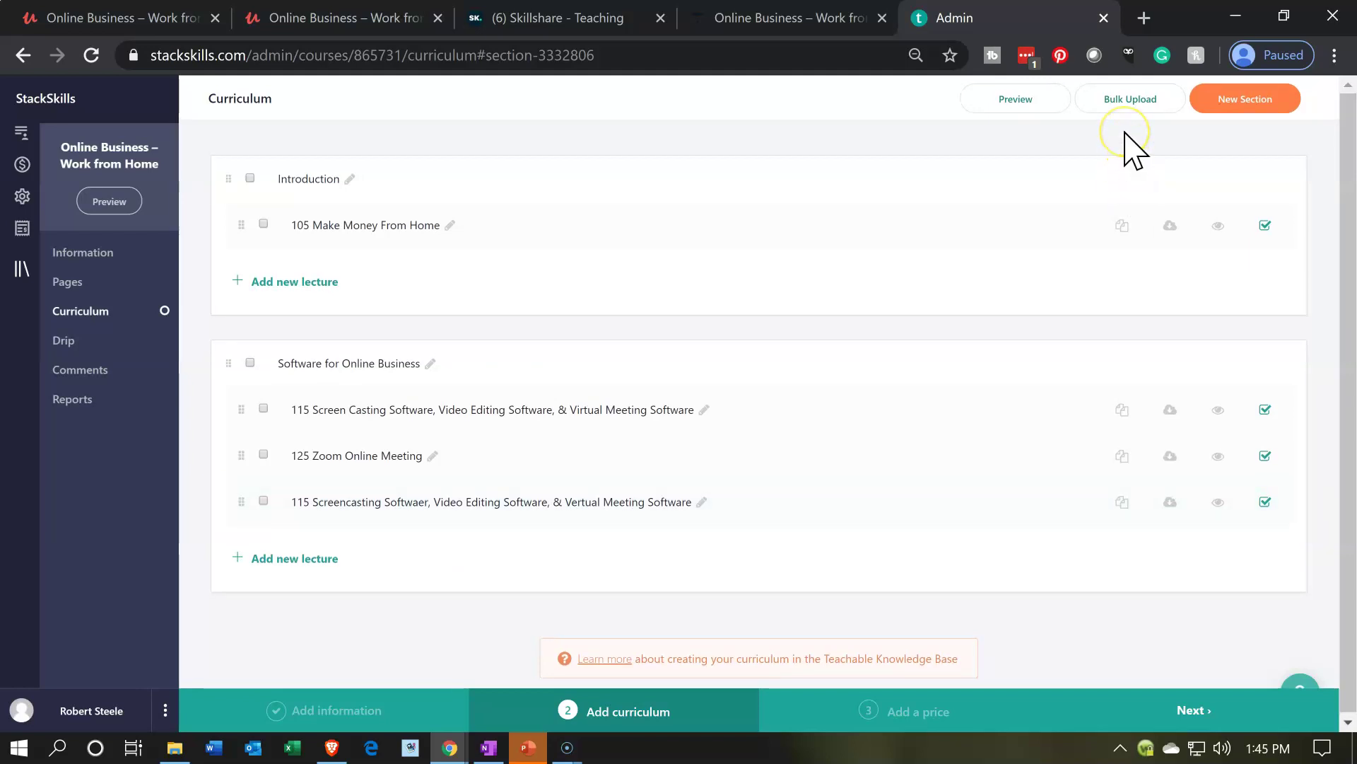
Step: Preview the course, look over its curriculum list, and view the 105 Make Money From Home lecture page
left_click(1008, 106)
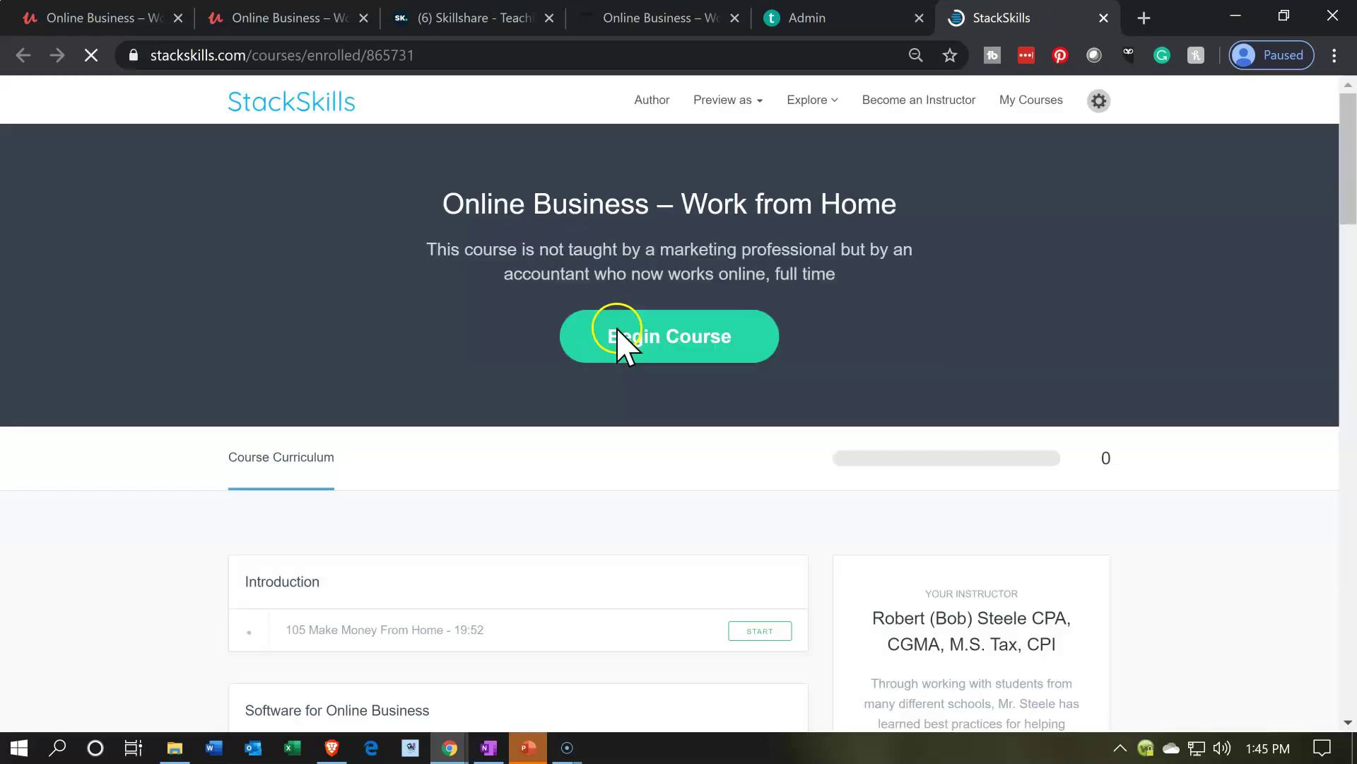
scroll(533, 343, "down", 2)
scroll(537, 362, "down", 3)
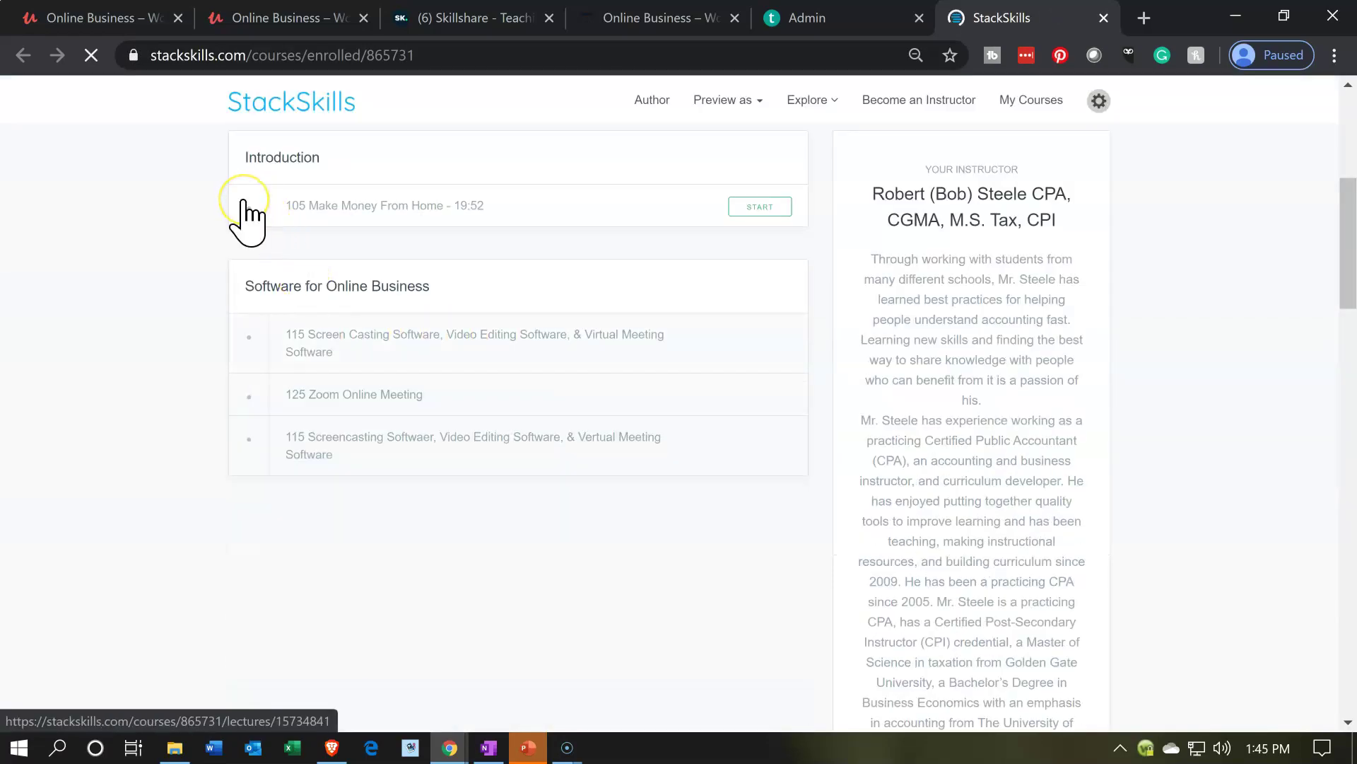
left_click(616, 217)
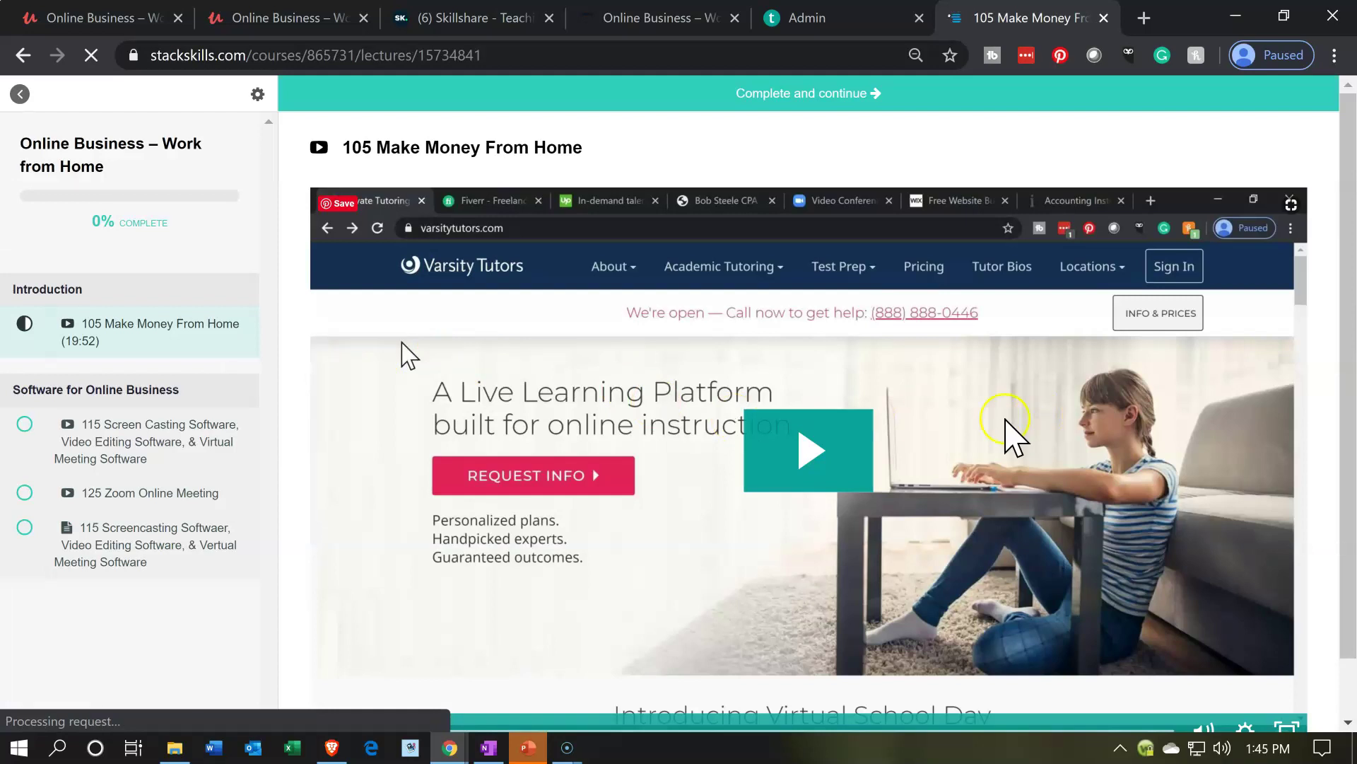
scroll(540, 481, "down", 1)
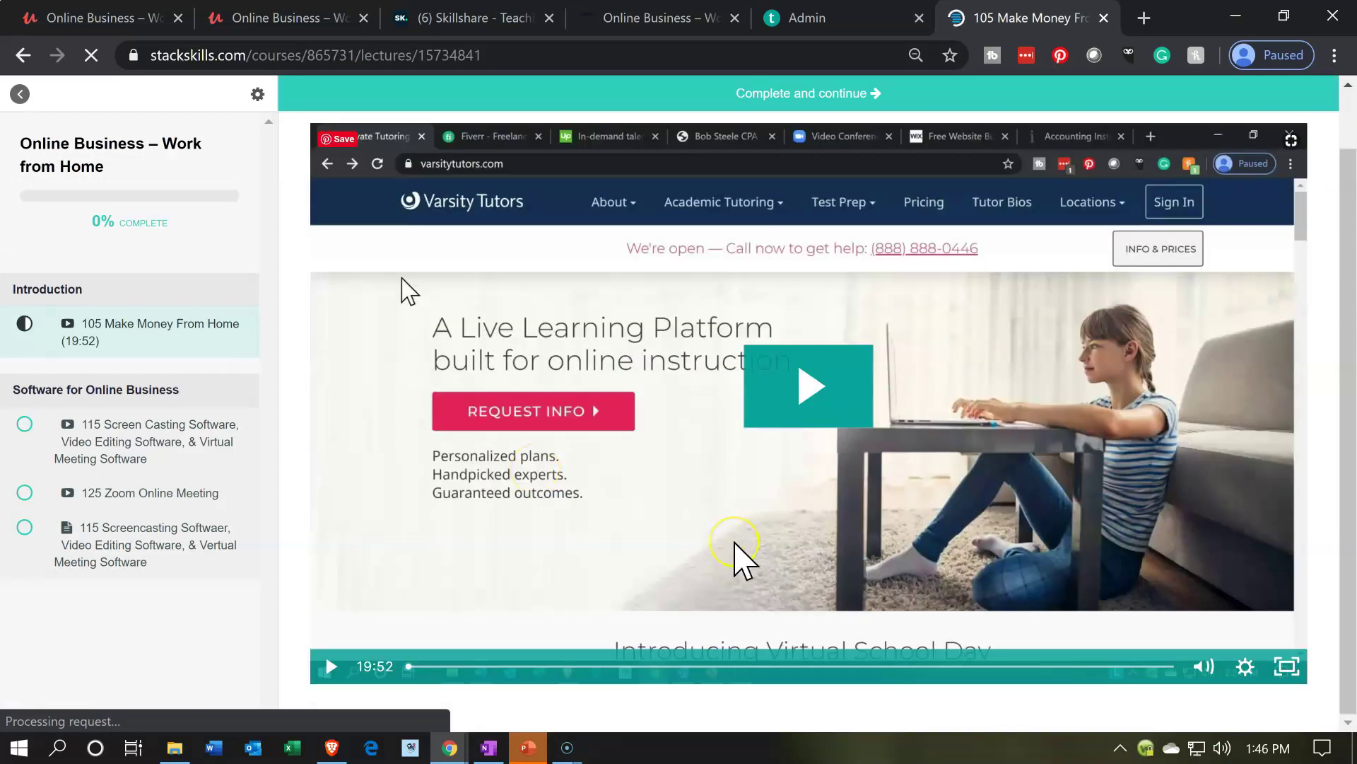
scroll(735, 544, "up", 1)
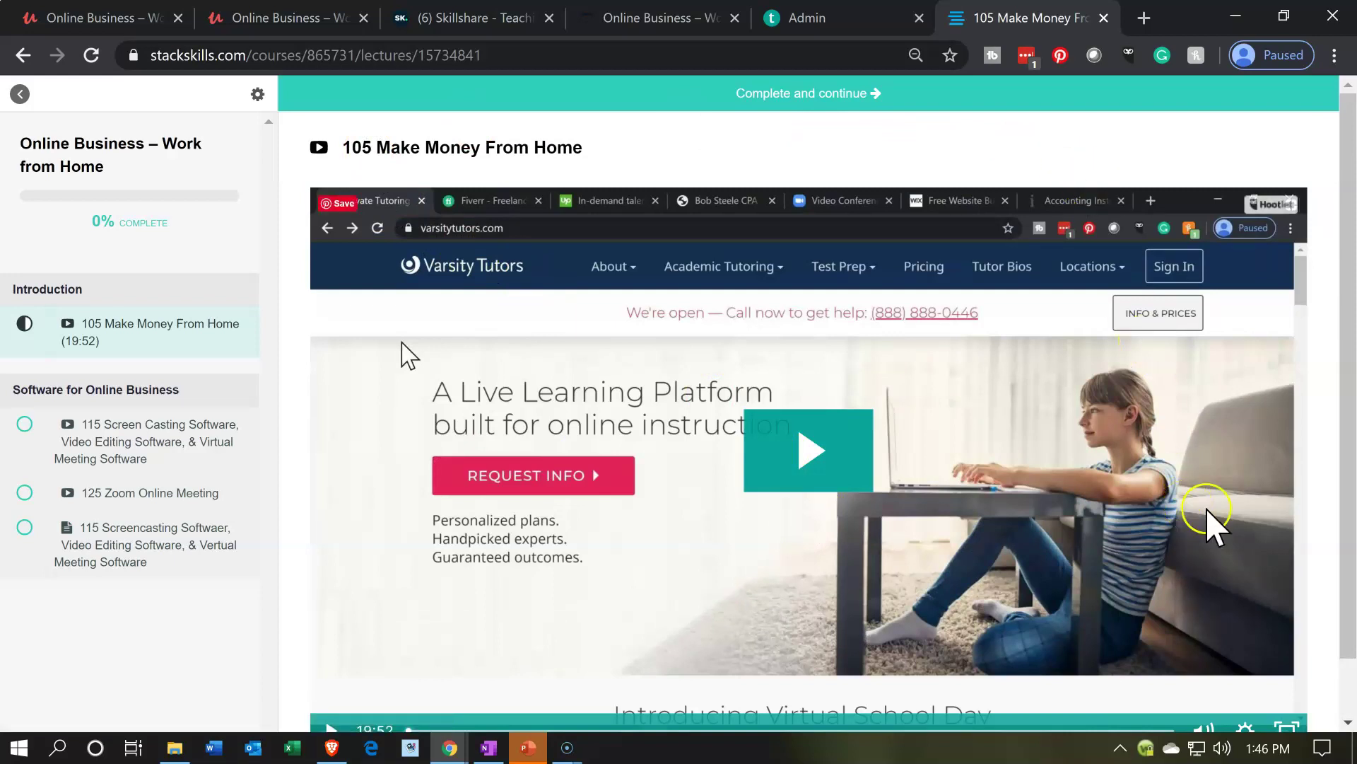
scroll(1207, 511, "down", 1)
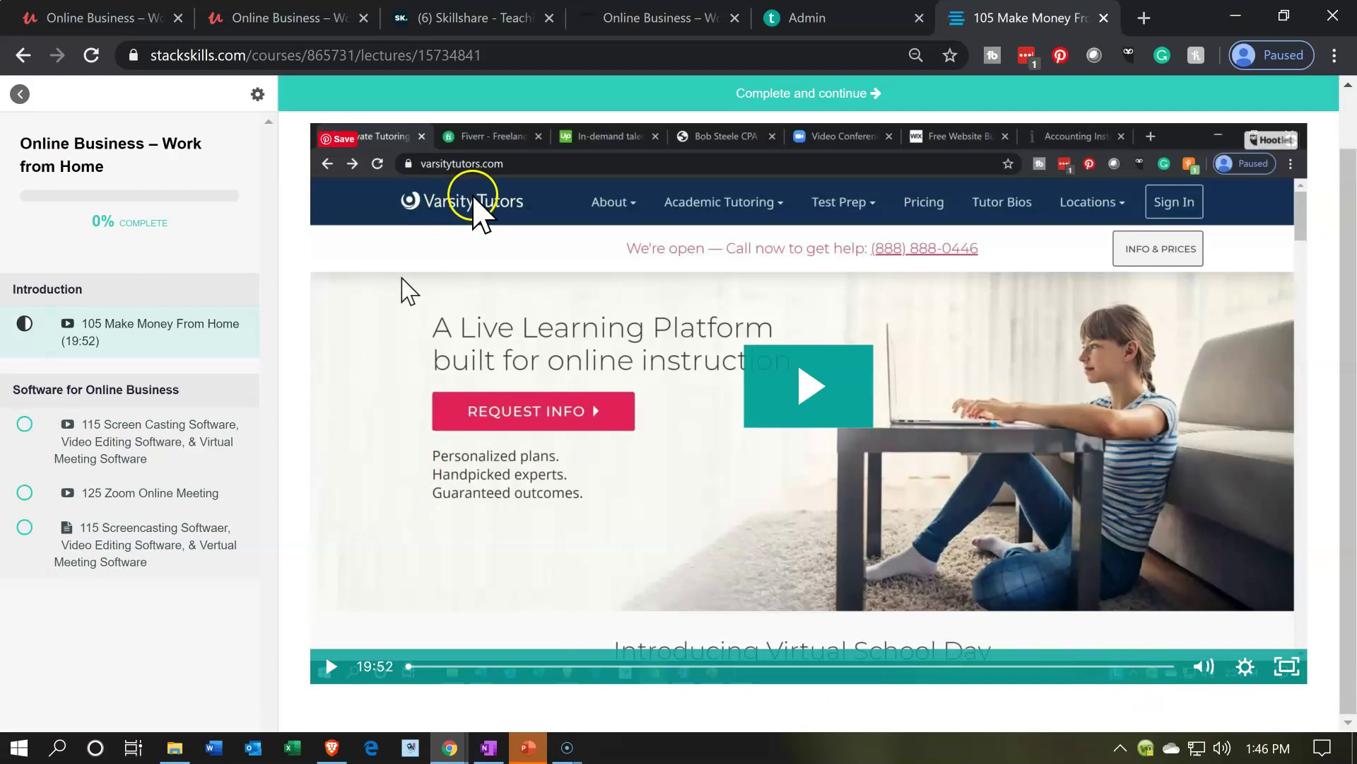
scroll(488, 198, "up", 1)
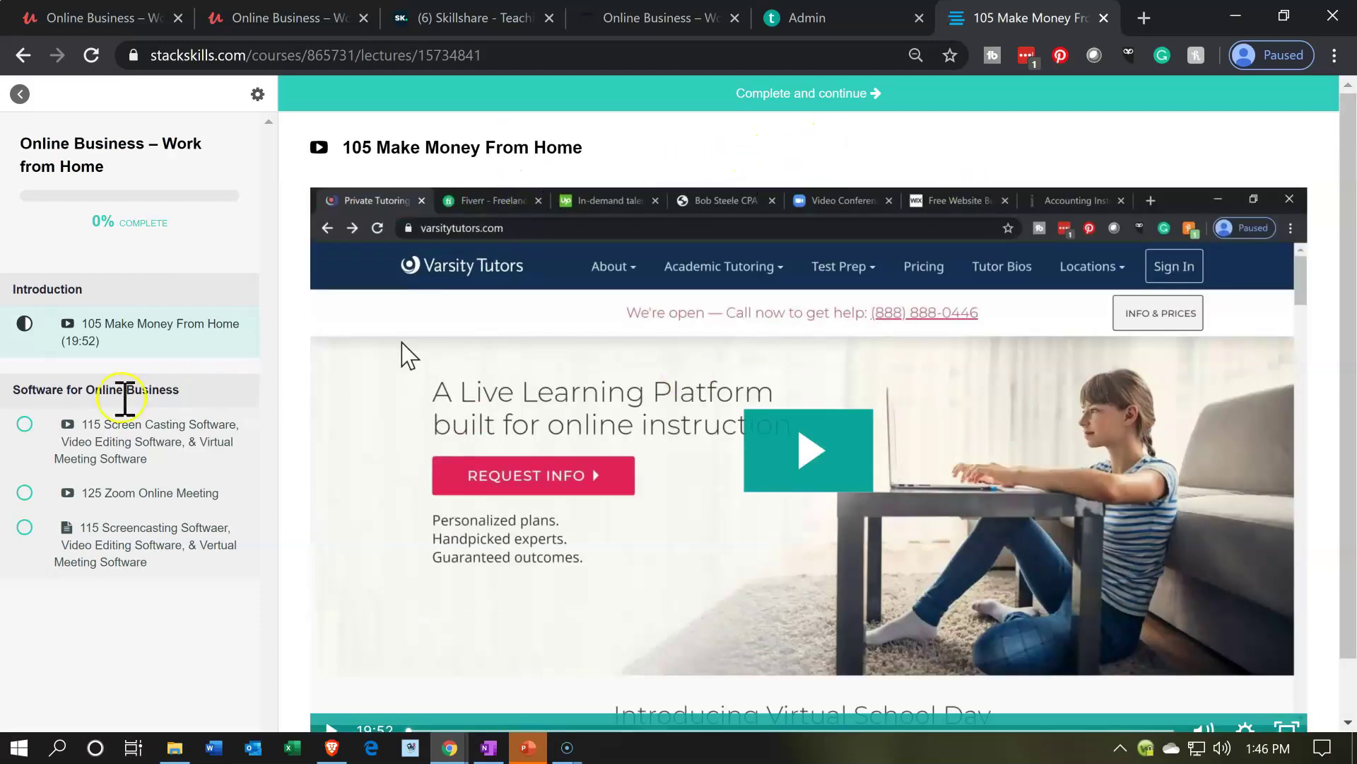
Step: View the 115 Screen Casting Software lecture with its embedded PDF and download link, and open the 125 Zoom Online Meeting lecture
left_click(67, 455)
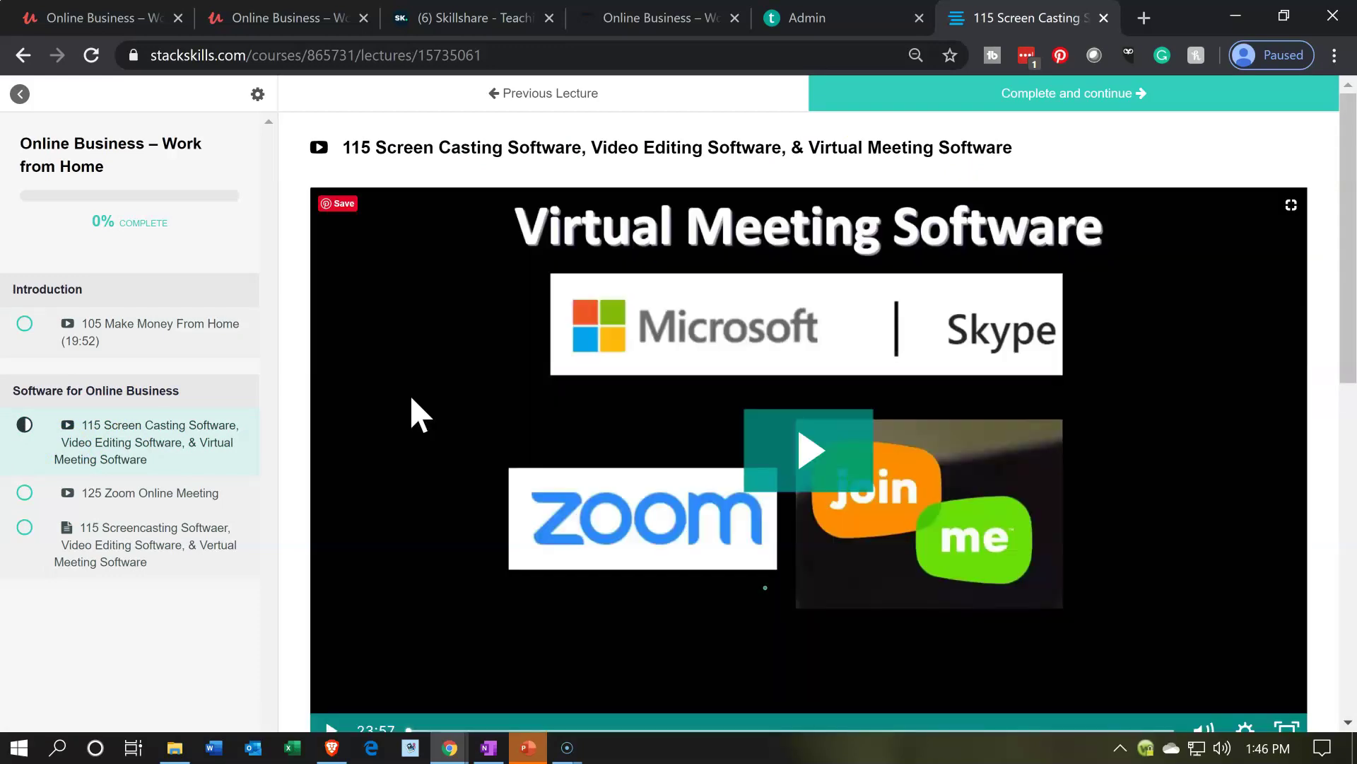
scroll(411, 396, "down", 2)
scroll(475, 474, "down", 3)
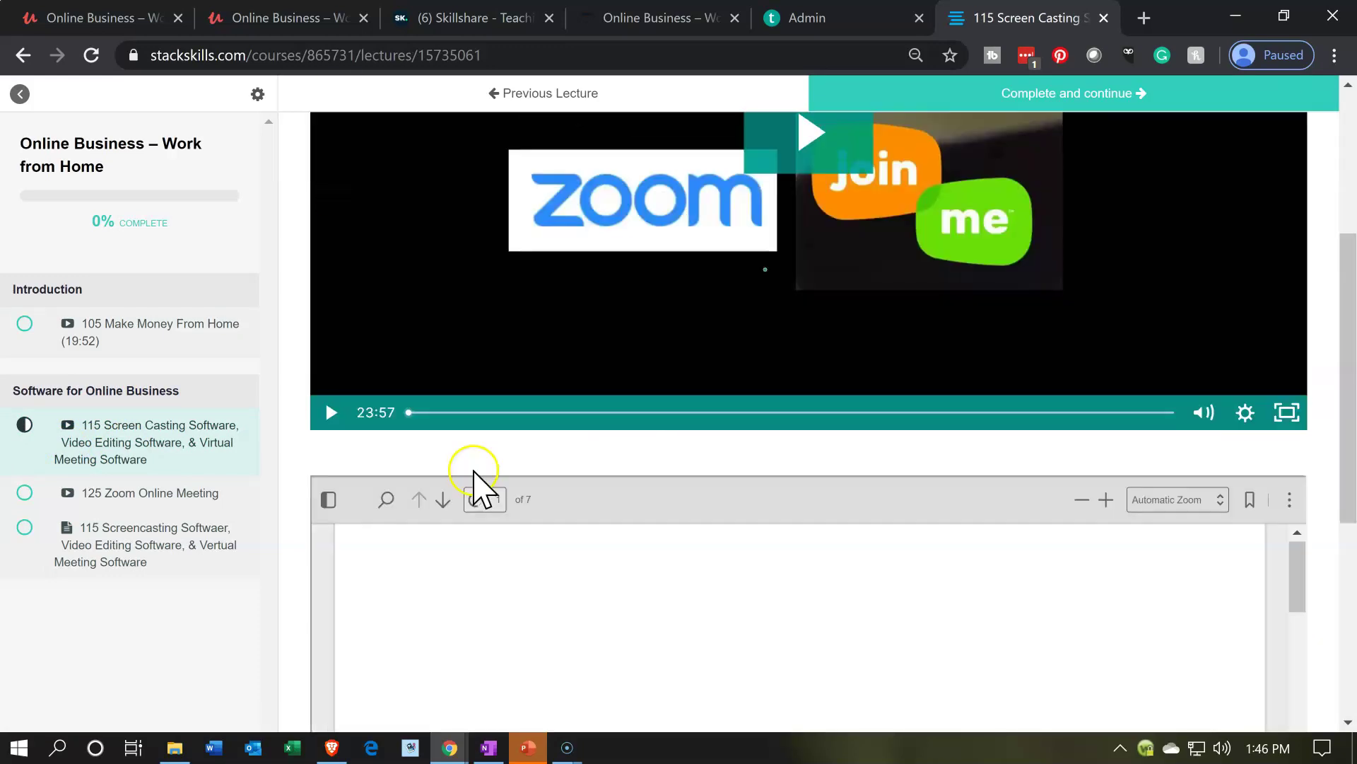
scroll(477, 467, "down", 5)
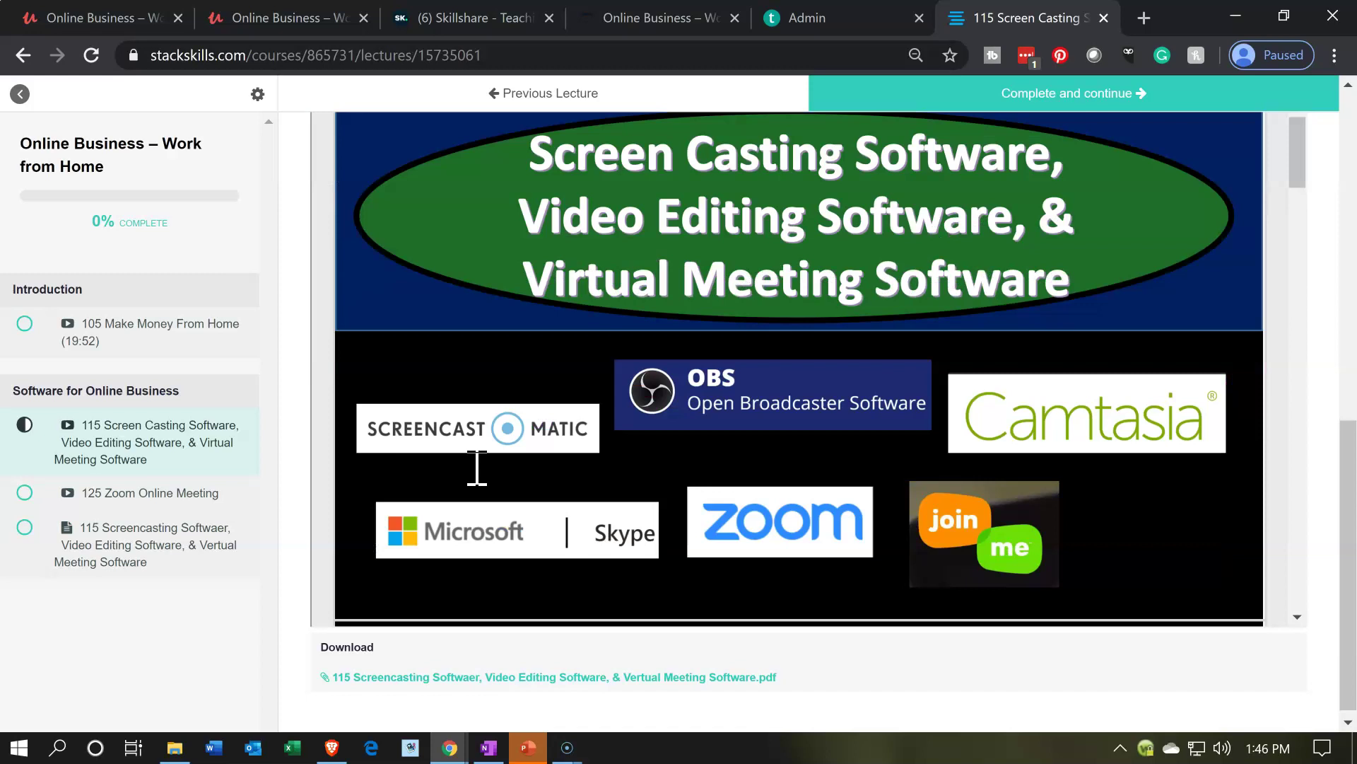
scroll(475, 467, "up", 9)
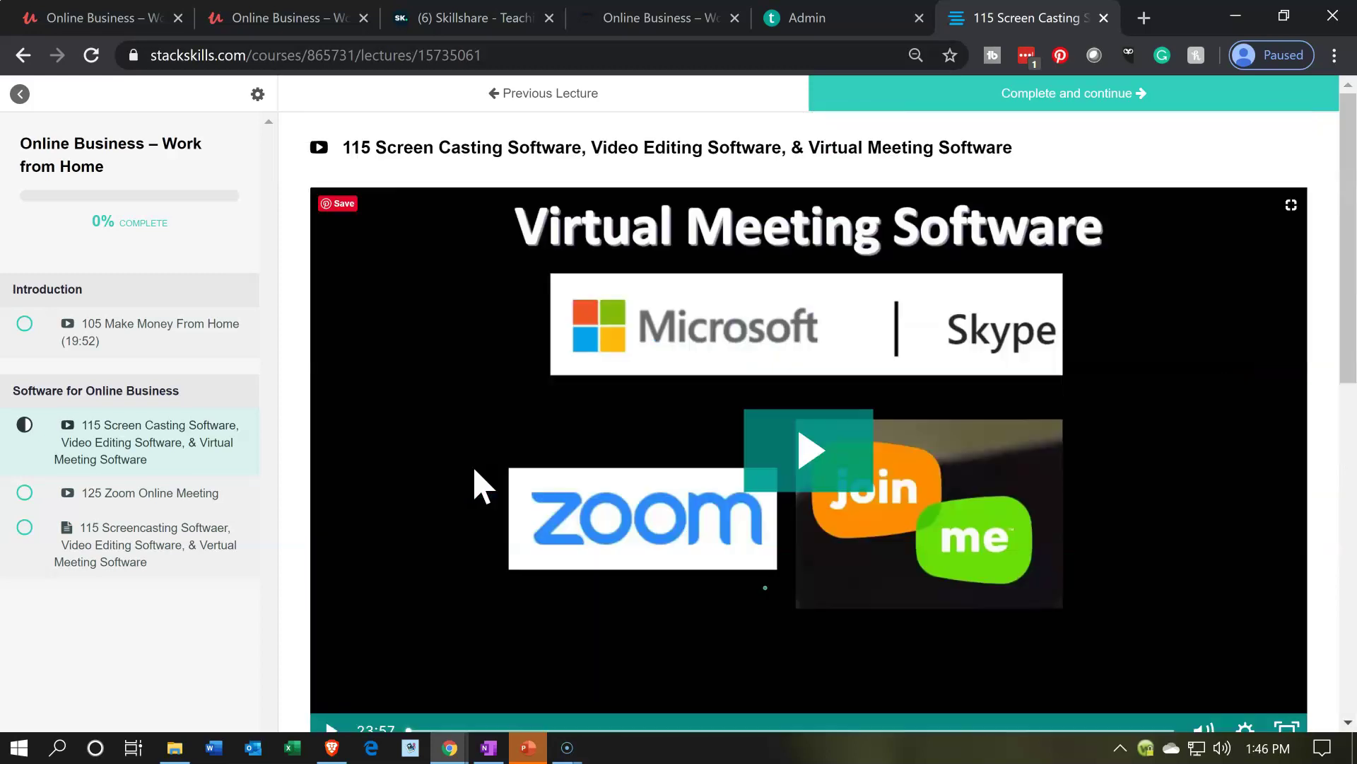
left_click(86, 498)
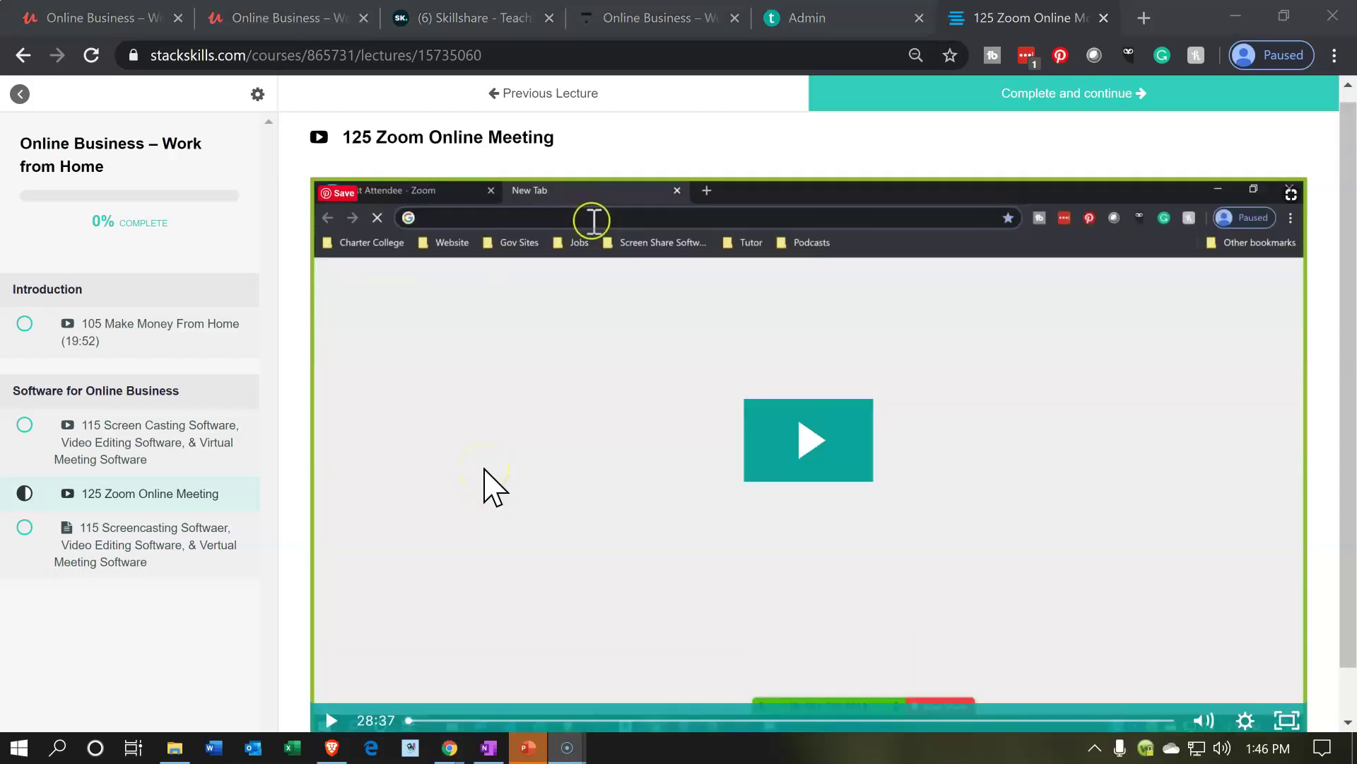
Step: Reopen the 115 Screen Casting Software lecture and look through the slides of its embedded PDF, returning to page 1
left_click(144, 456)
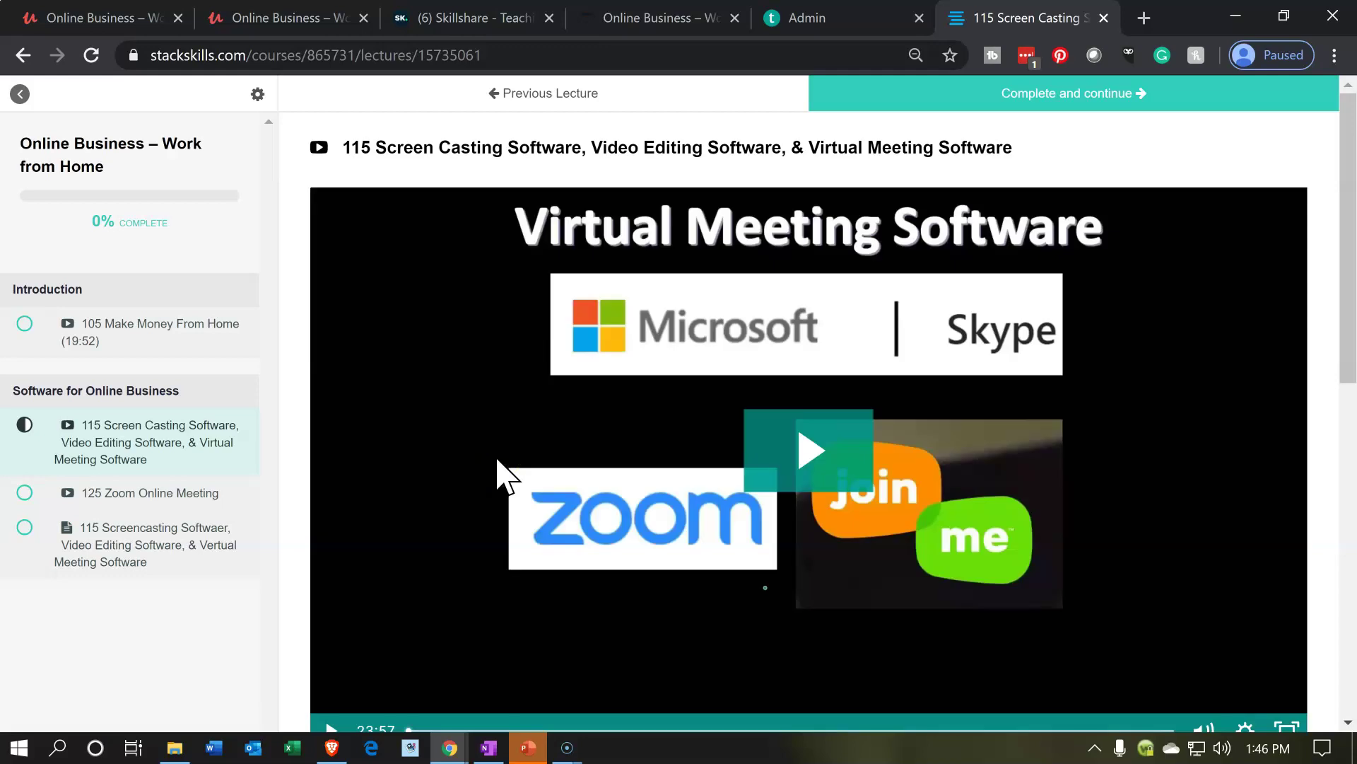
scroll(499, 475, "down", 6)
scroll(498, 458, "down", 3)
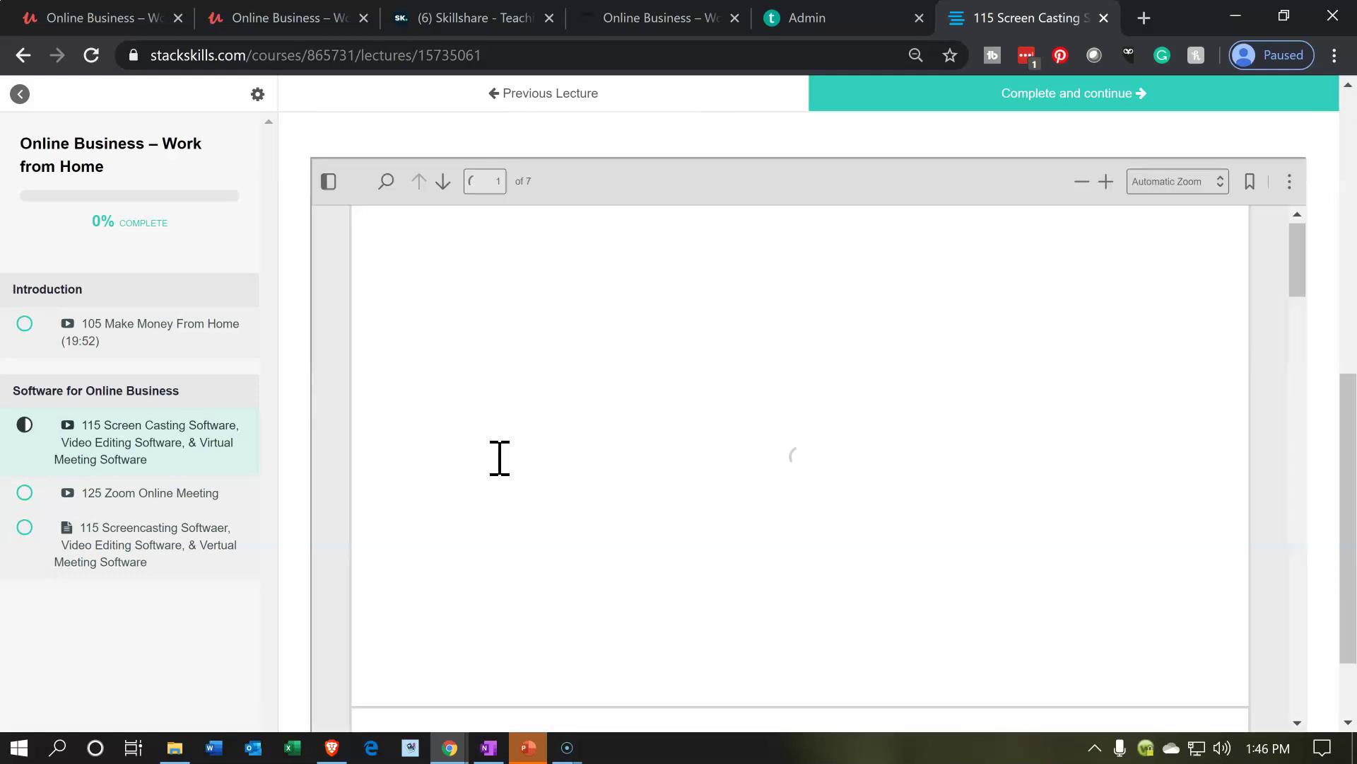
scroll(500, 458, "down", 10)
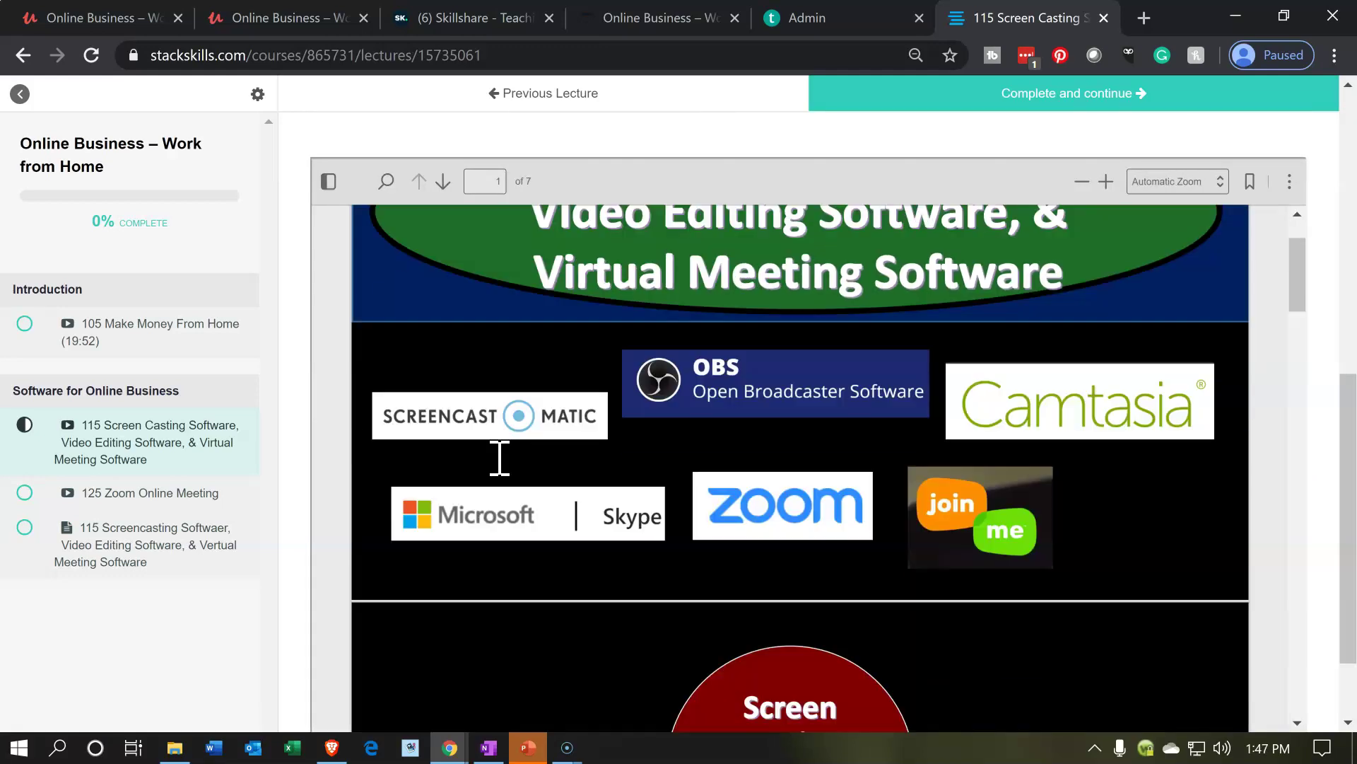
scroll(499, 458, "down", 20)
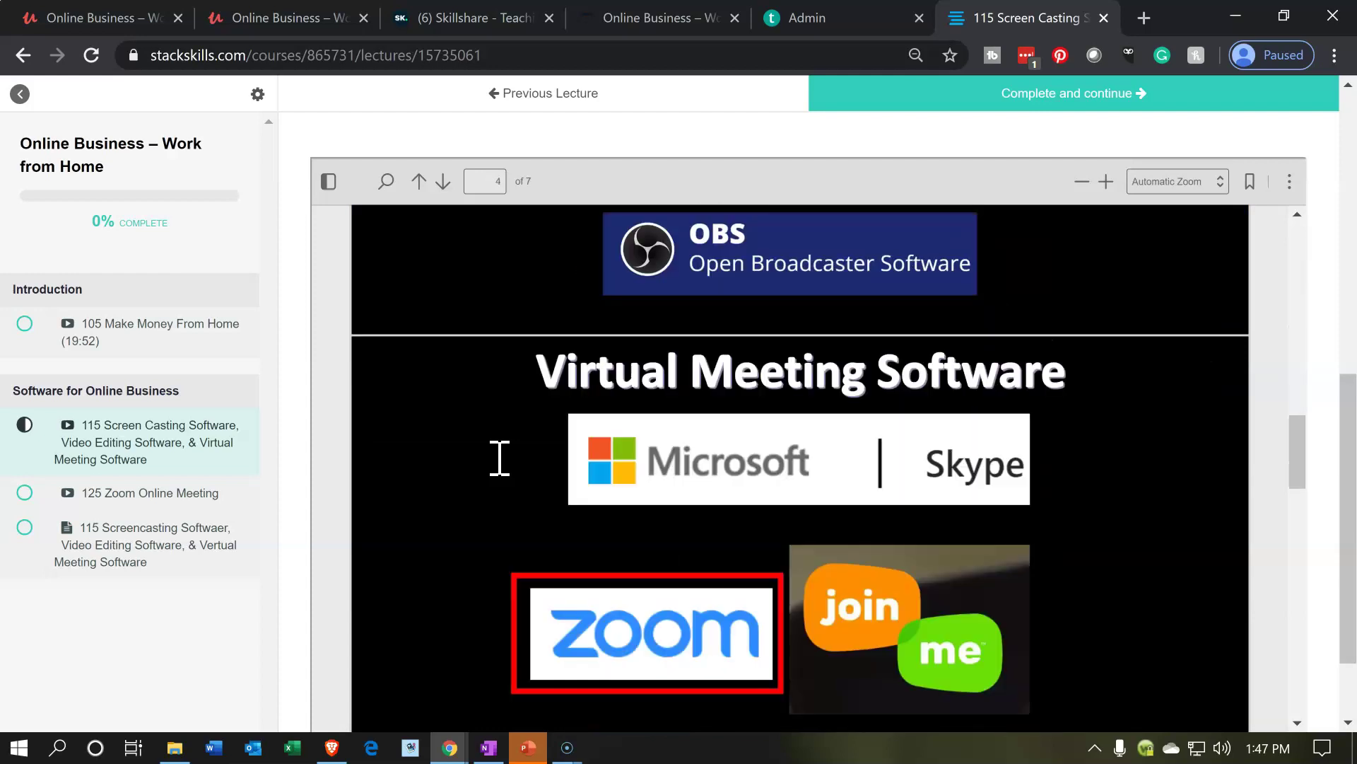
scroll(498, 458, "up", 20)
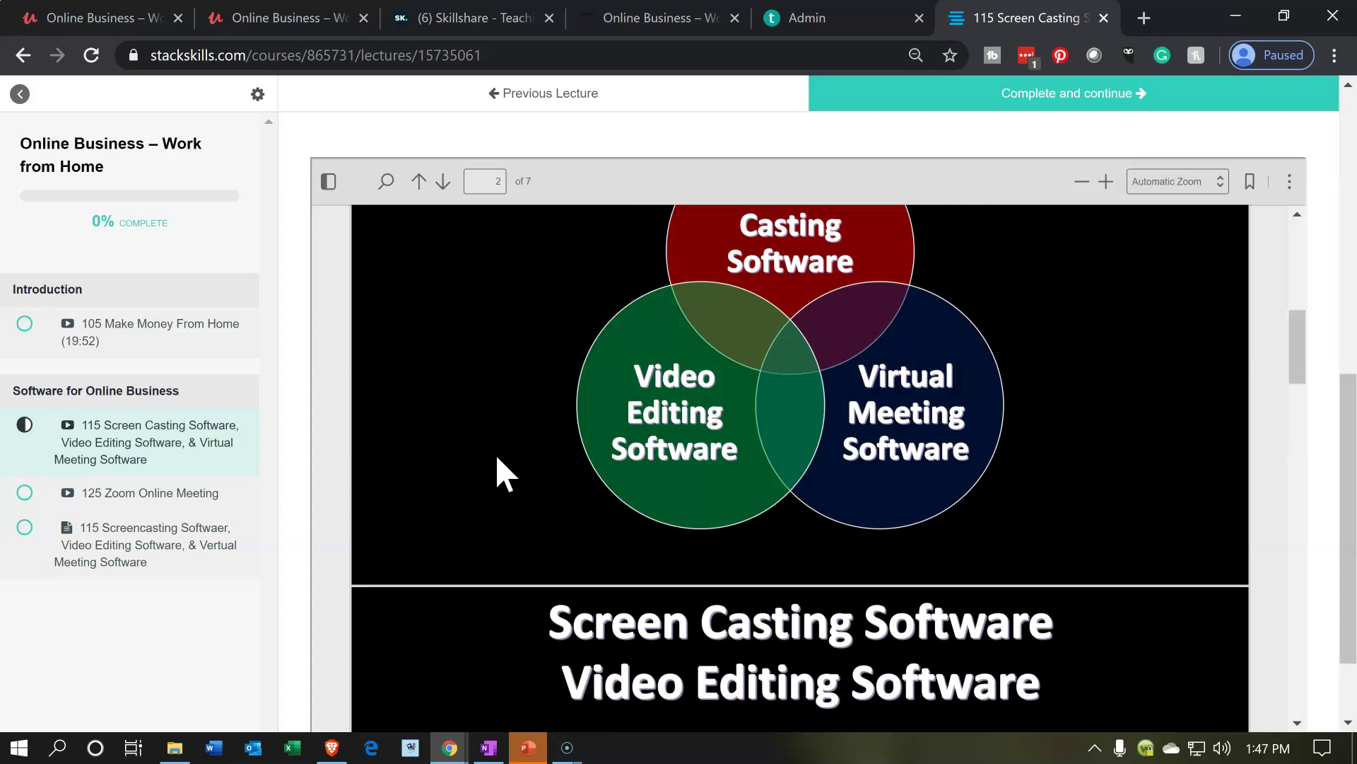
scroll(500, 475, "up", 9)
scroll(497, 458, "up", 5)
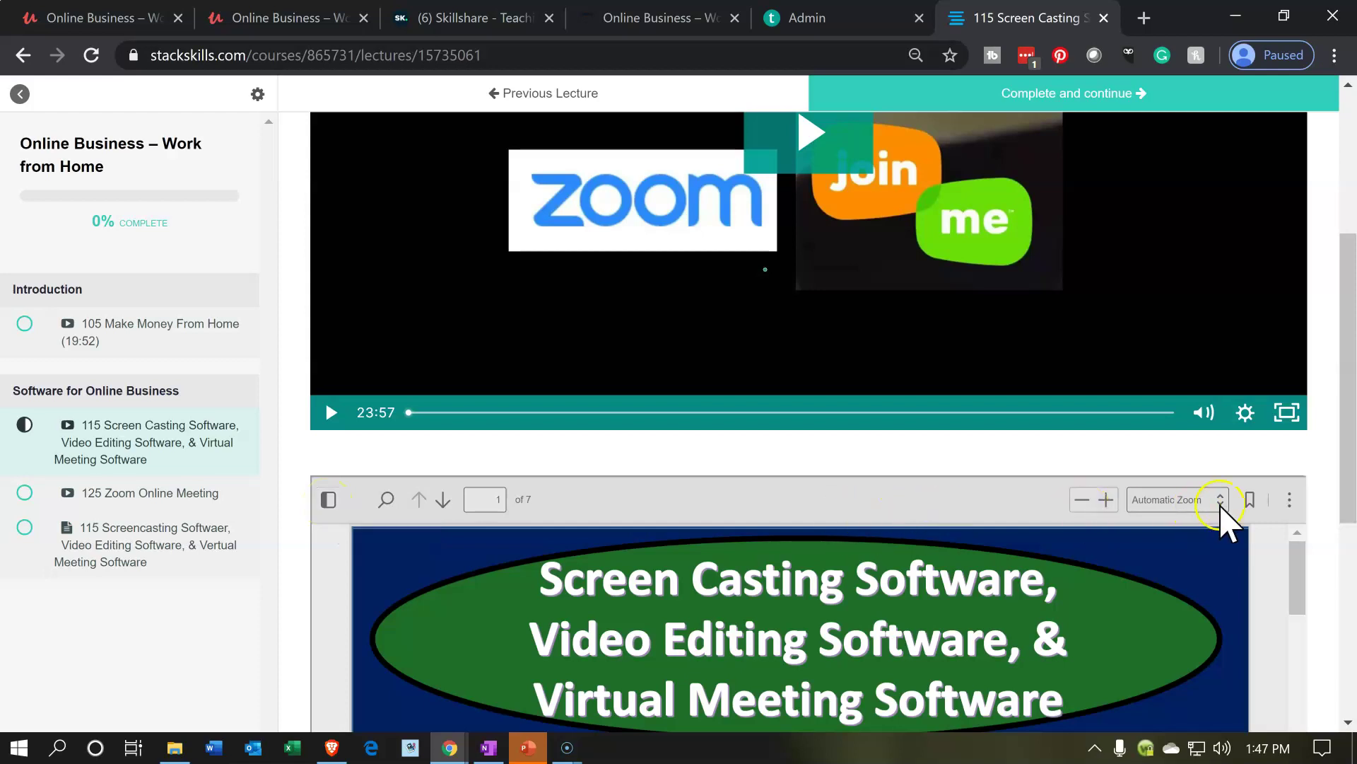
Step: Examine the embedded PDF viewer's additional tools and look through the document to its last page
left_click(1289, 499)
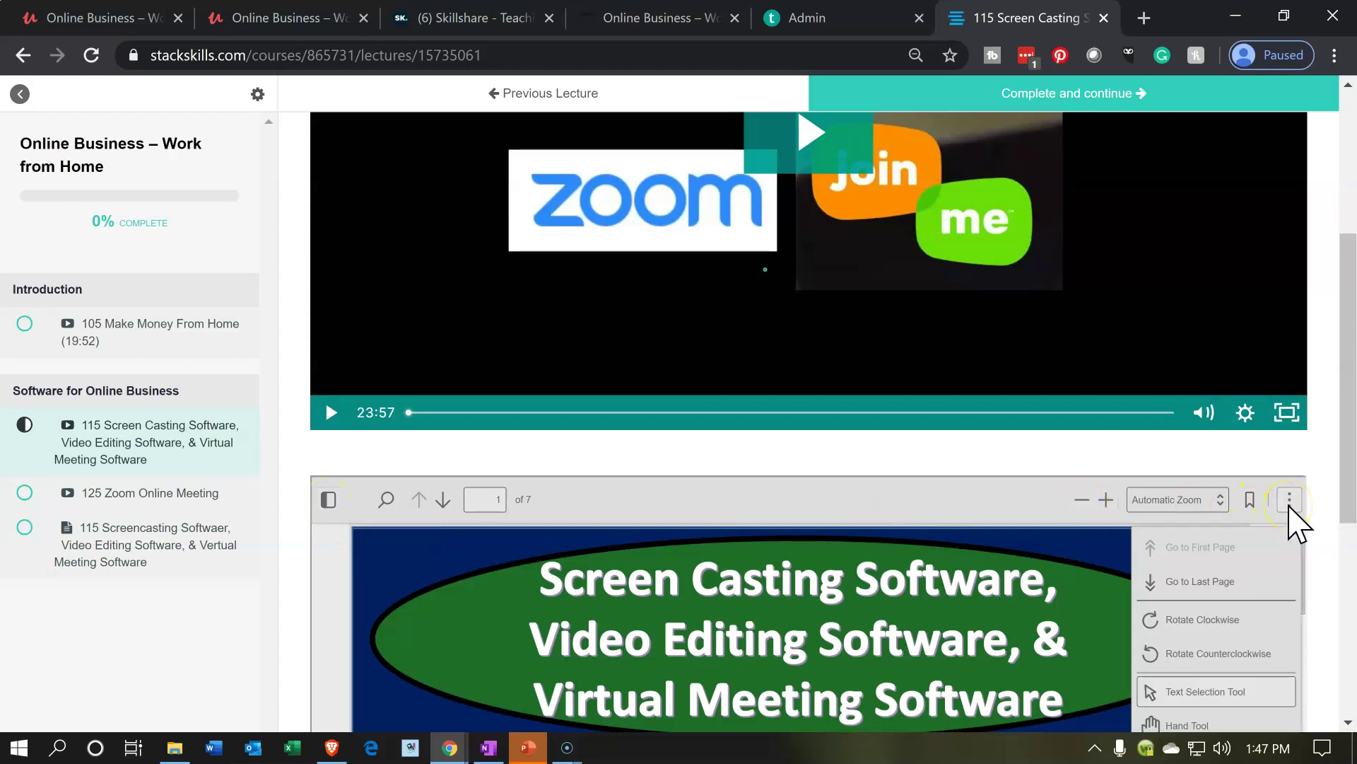
scroll(1297, 523, "down", 2)
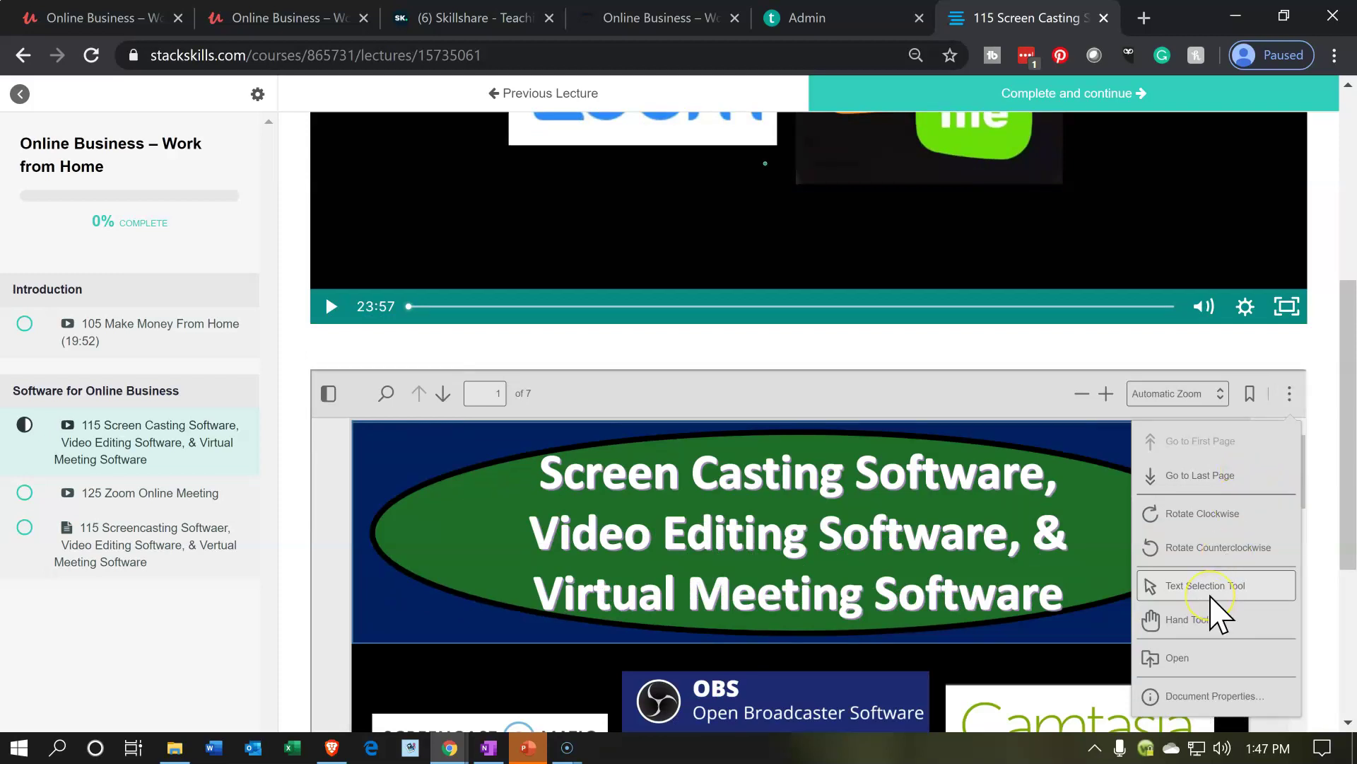
scroll(294, 407, "down", 5)
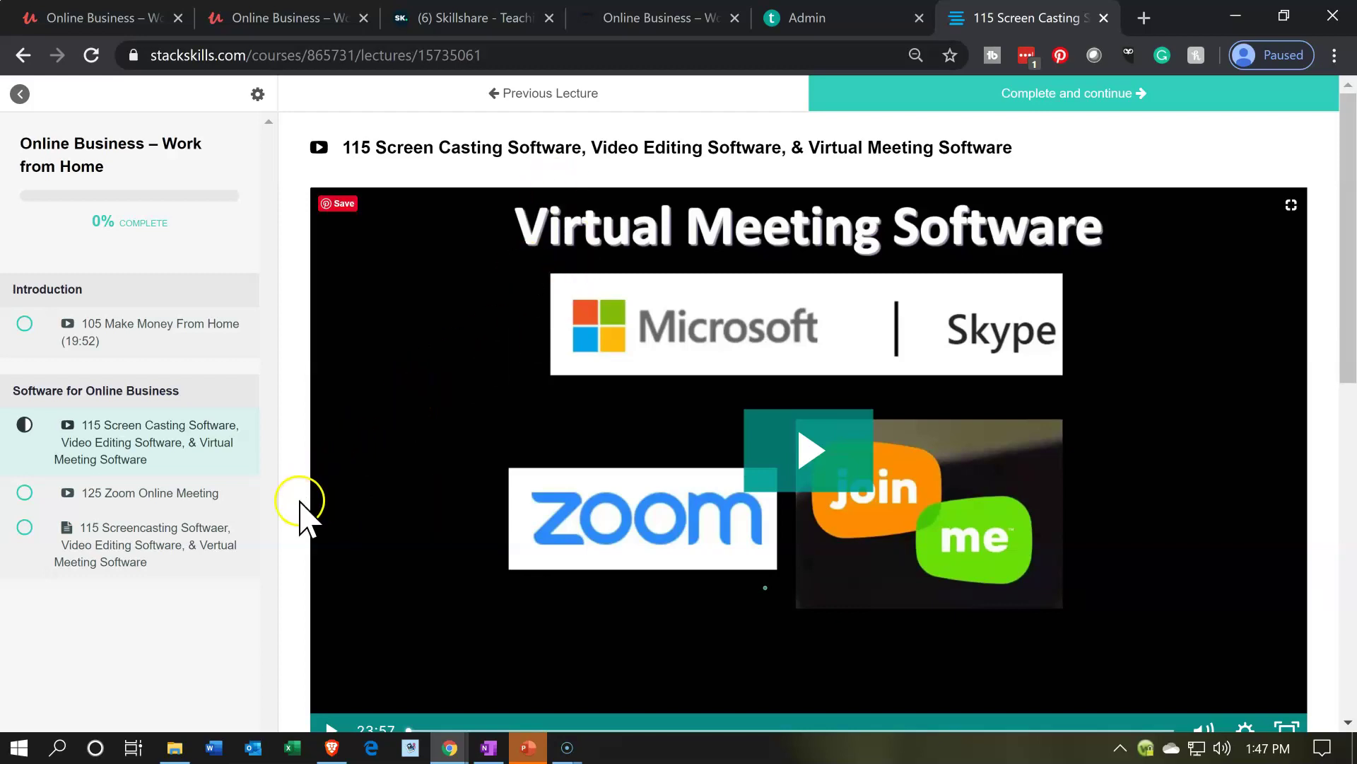
scroll(308, 453, "down", 7)
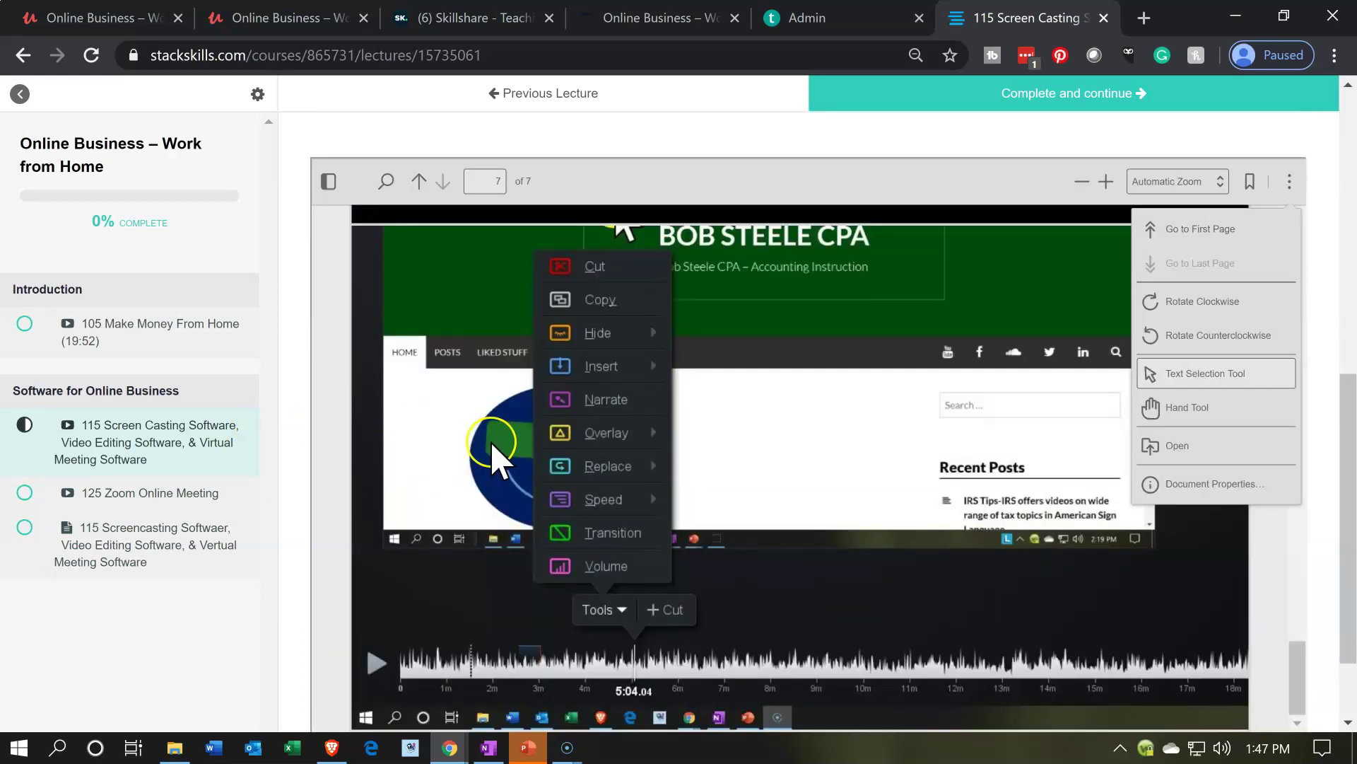
Step: Look over the 115 Screen Casting Software lecture page, from its video through the embedded PDF to the download link and back
scroll(520, 461, "down", 2)
scroll(524, 474, "up", 6)
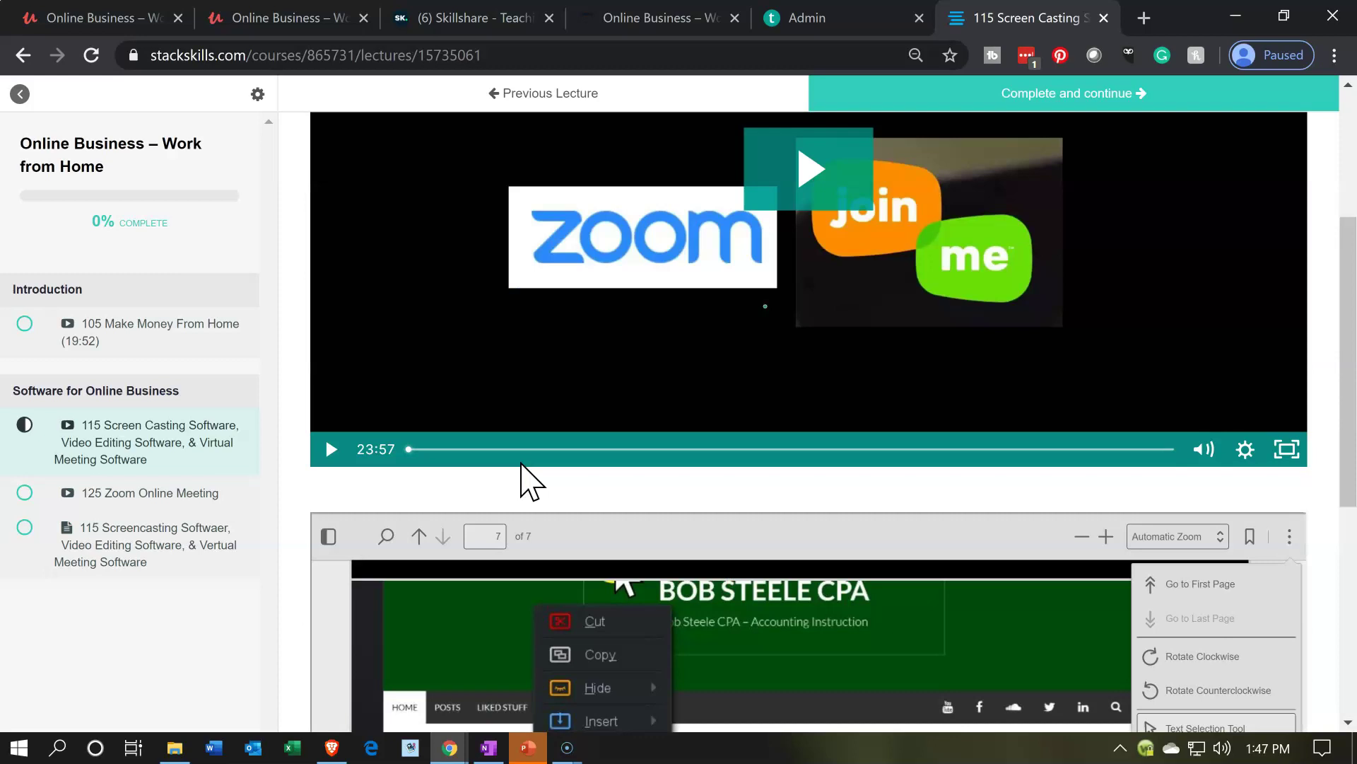
scroll(521, 464, "up", 1)
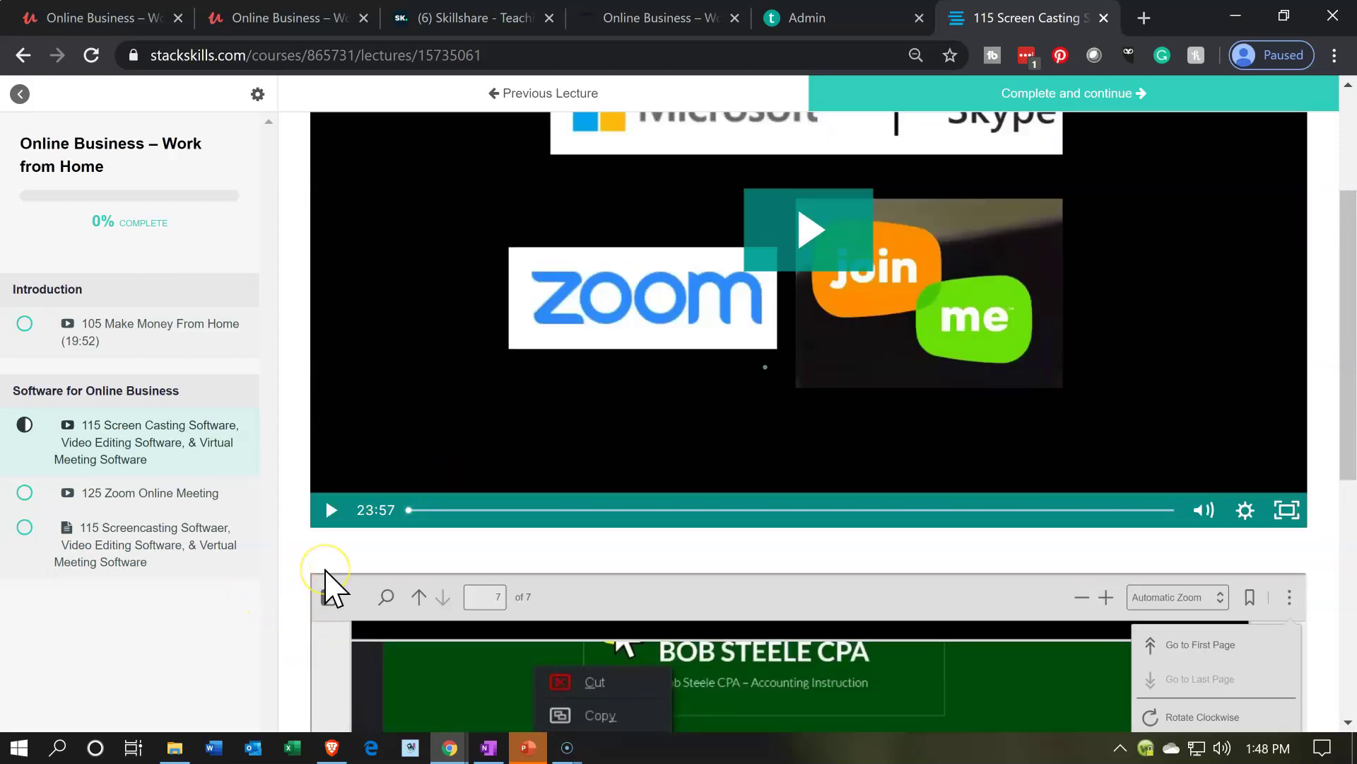
scroll(312, 555, "down", 3)
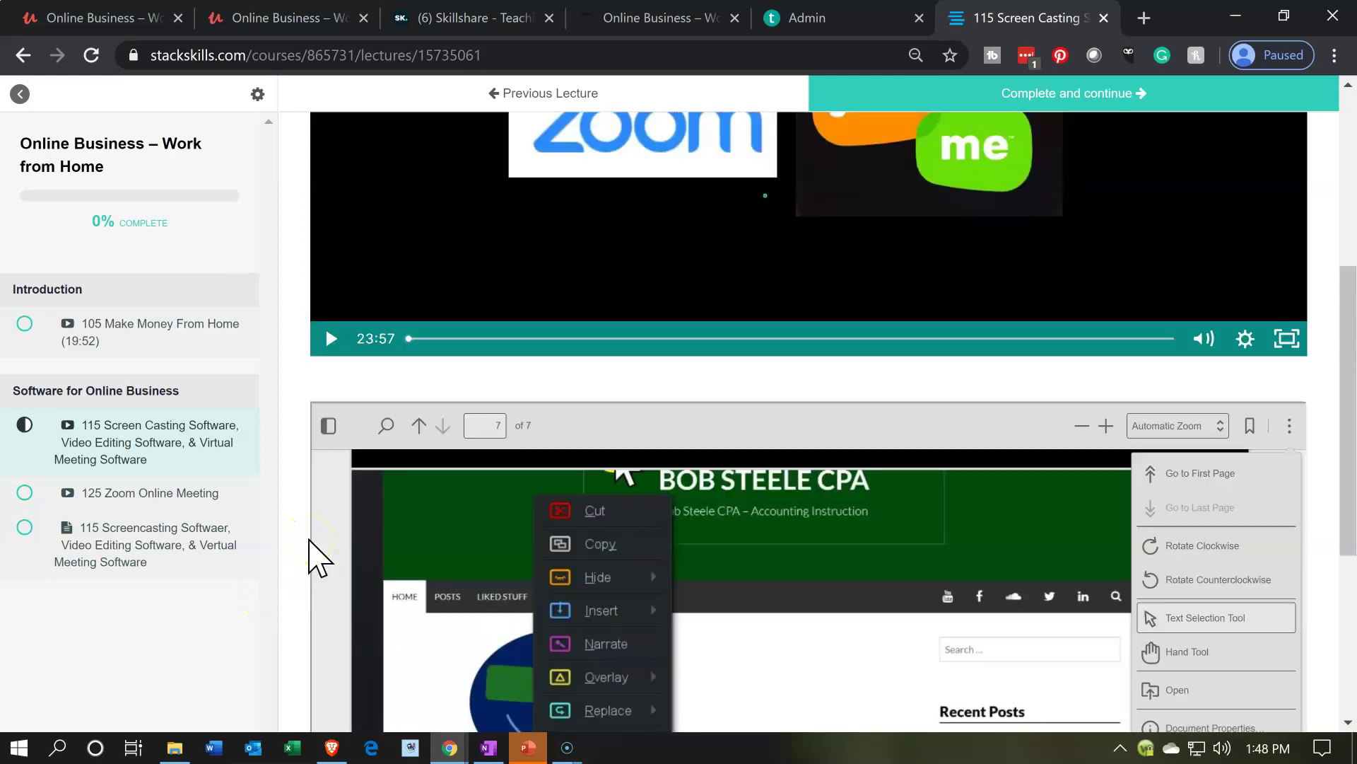
scroll(314, 556, "down", 5)
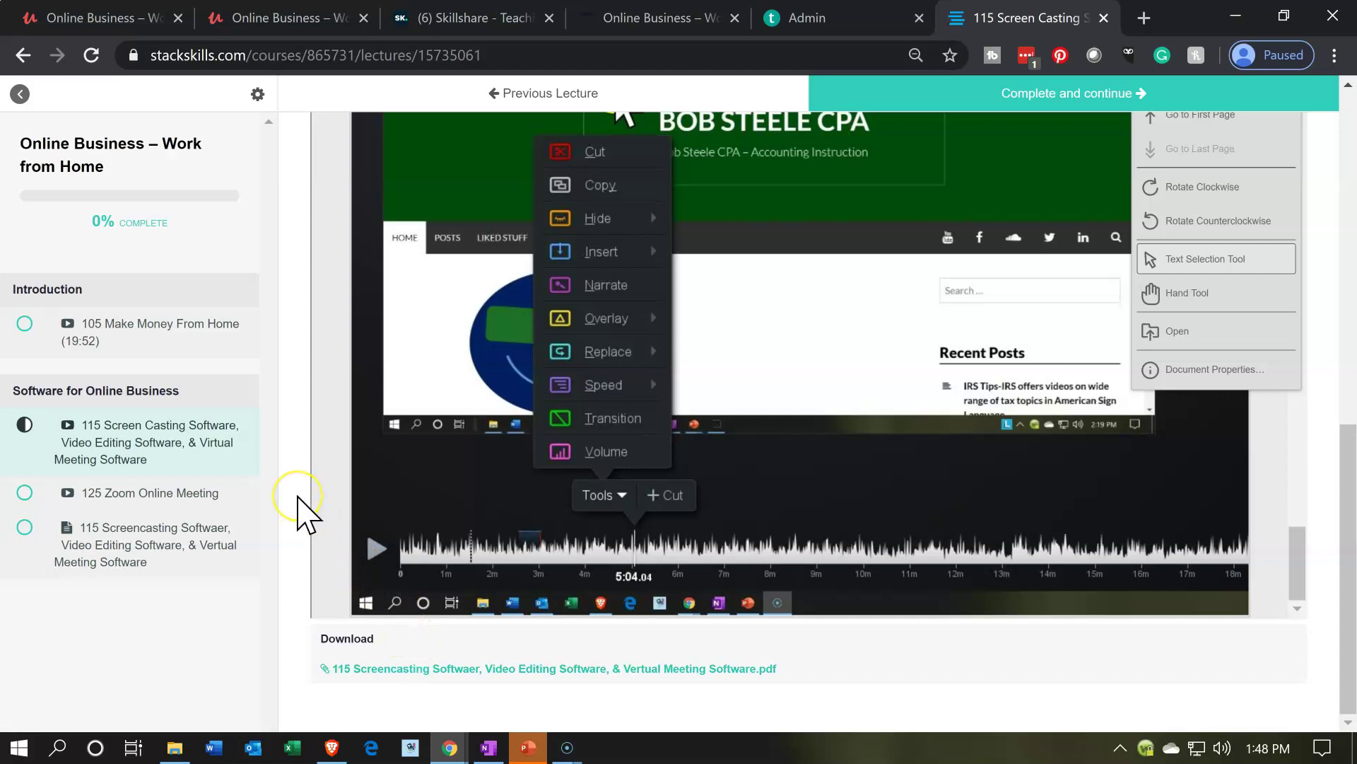
scroll(303, 523, "up", 10)
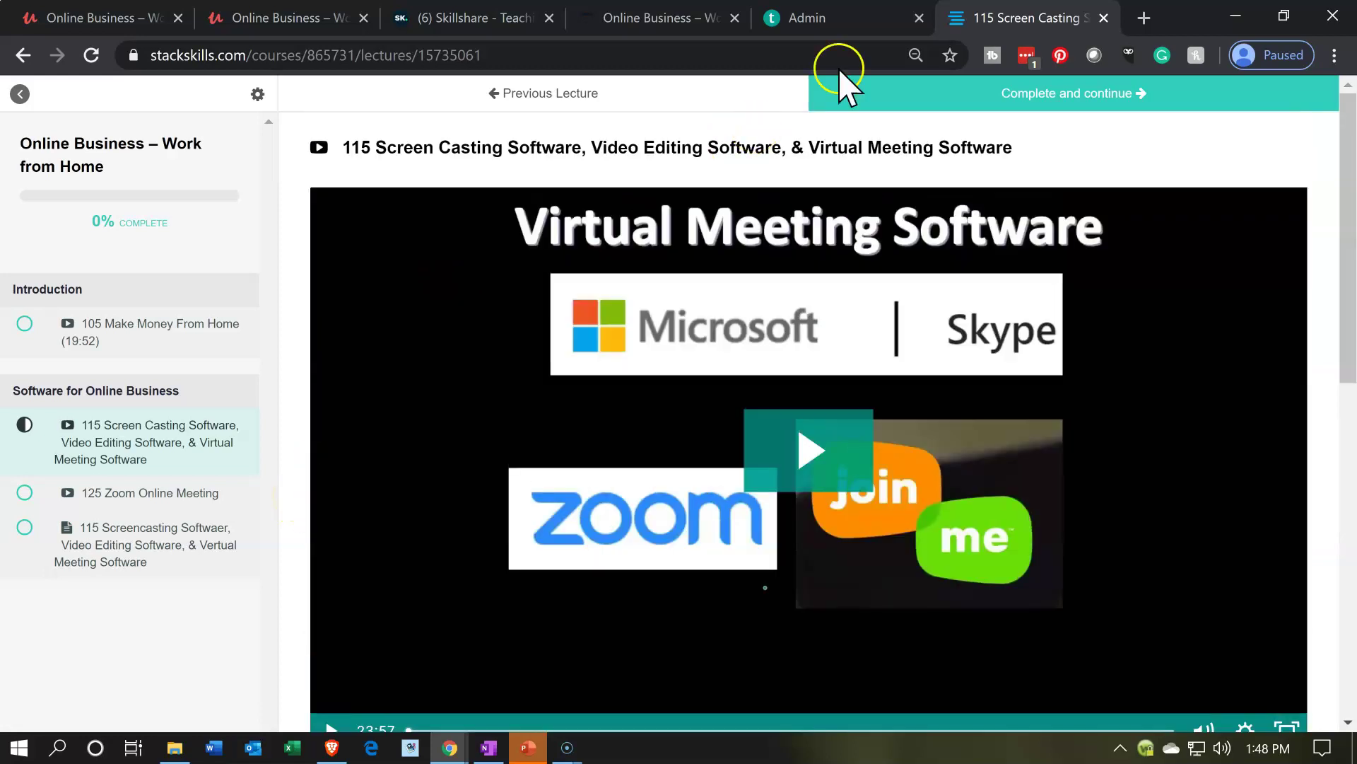
Step: Return to the course's curriculum editor and review the lectures in the Introduction and Software for Online Business sections
left_click(895, 23)
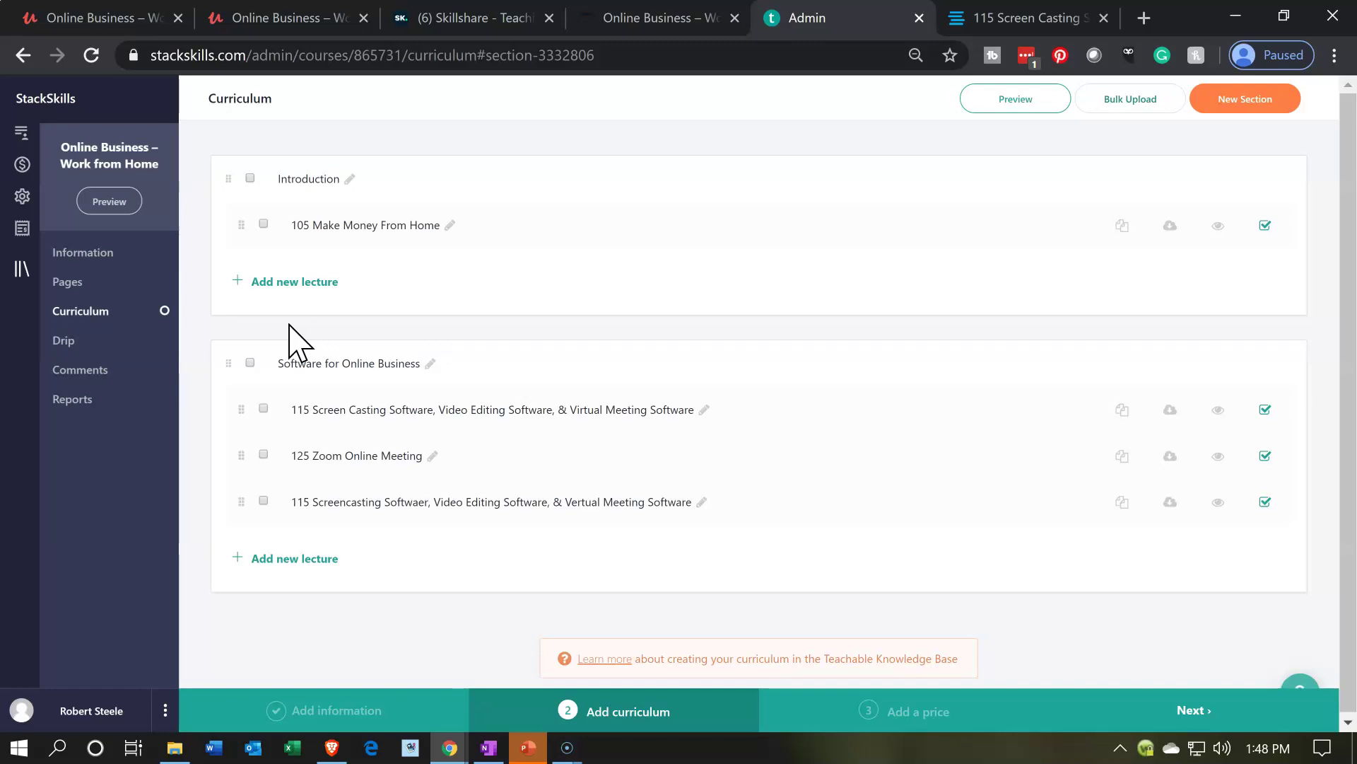
left_click(375, 405)
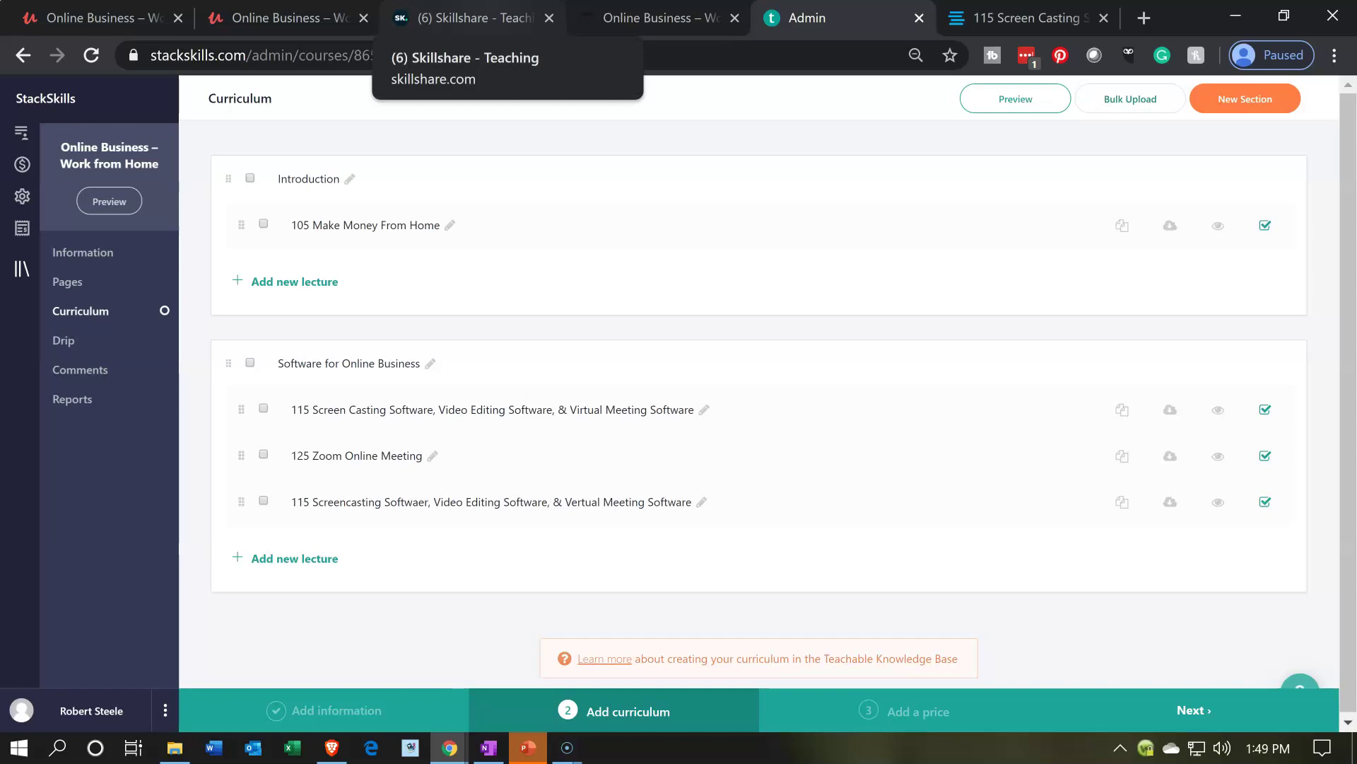
left_click(823, 164)
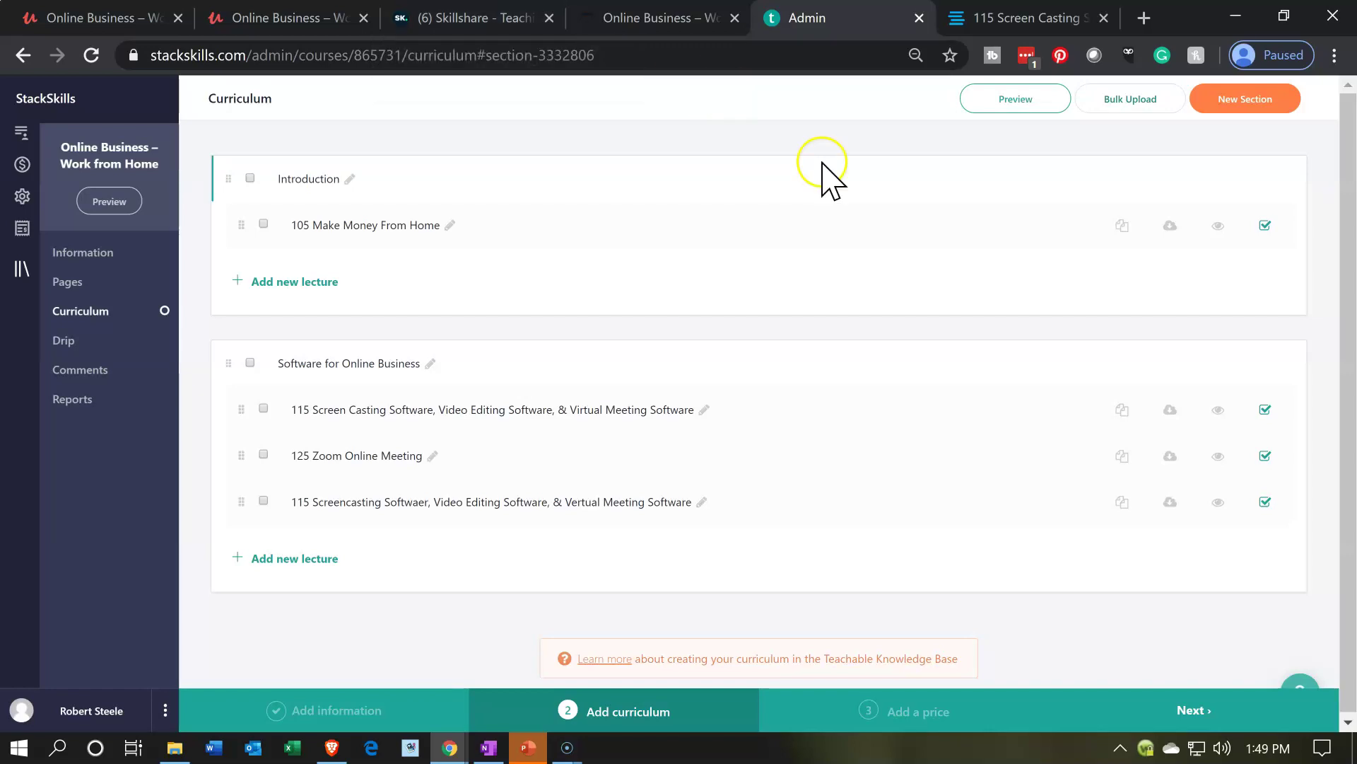